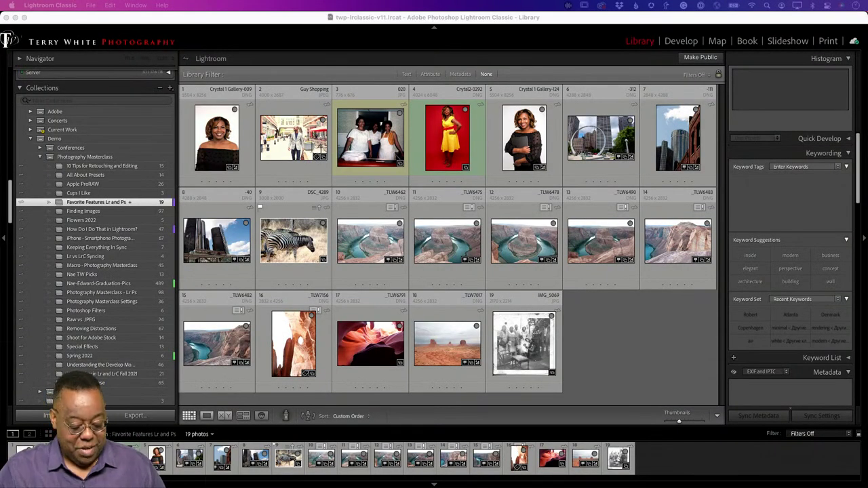
- Switch to the Adobe Lightroom app to view the synced 'Favorite Features Lr and Ps' album
{"action": "key", "text": "super+Tab"}
{"action": "key", "text": "super+Tab"}
{"action": "key", "text": "super+Tab"}
{"action": "key", "text": "super+Tab"}
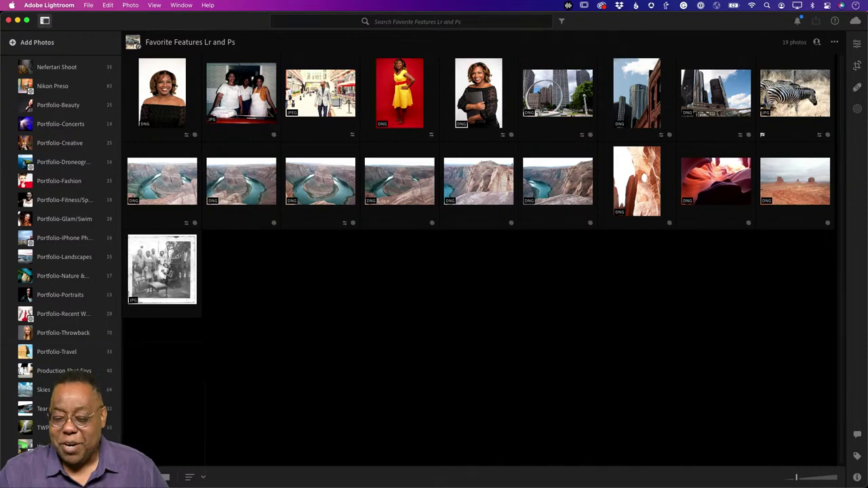
- Return to Lightroom Classic's Library grid of the 19-photo 'Favorite Features Lr and Ps' collection
{"action": "key", "text": "super+Tab"}
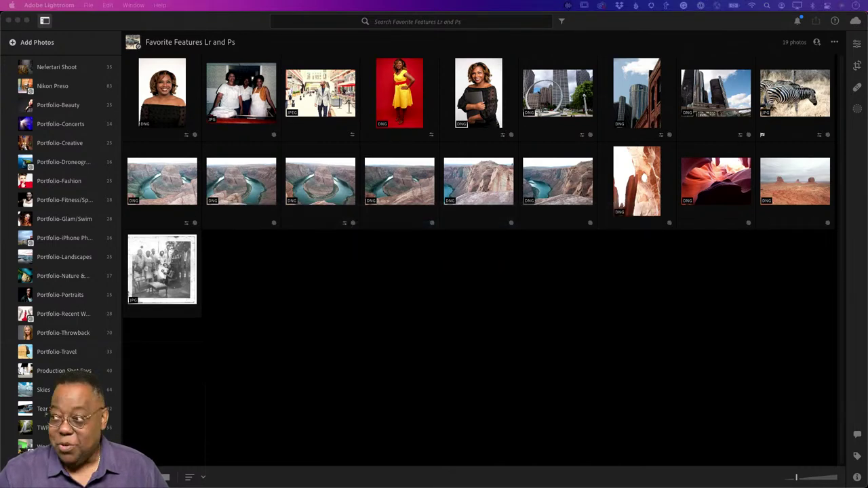
{"action": "key", "text": "super+Tab"}
{"action": "key", "text": "super+Tab"}
{"action": "key", "text": "super+Tab"}
{"action": "key", "text": "super+Tab"}
{"action": "key", "text": "super+Tab"}
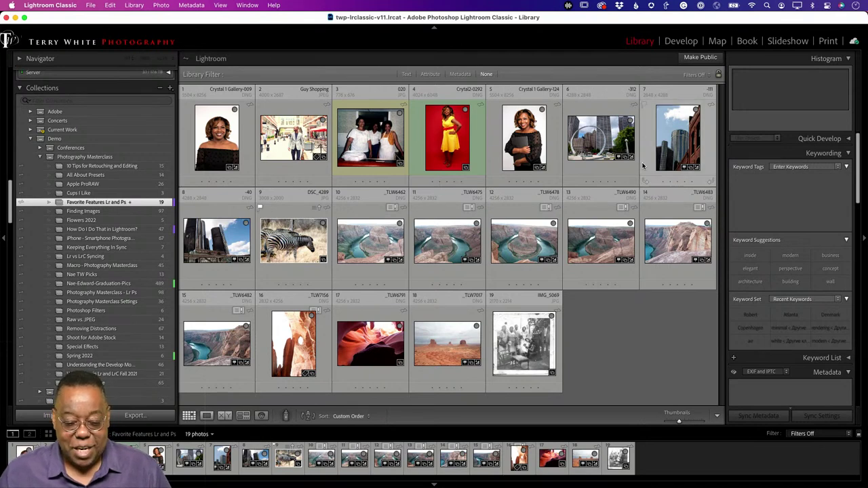
- Open the Crystal 1 Gallery-009 portrait in the Develop module
{"action": "double_click", "coordinate": [209, 141]}
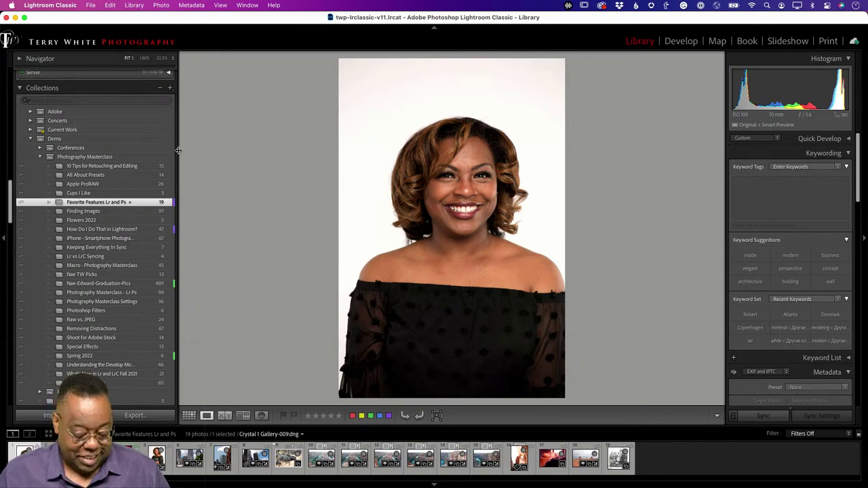
{"action": "key", "text": "d"}
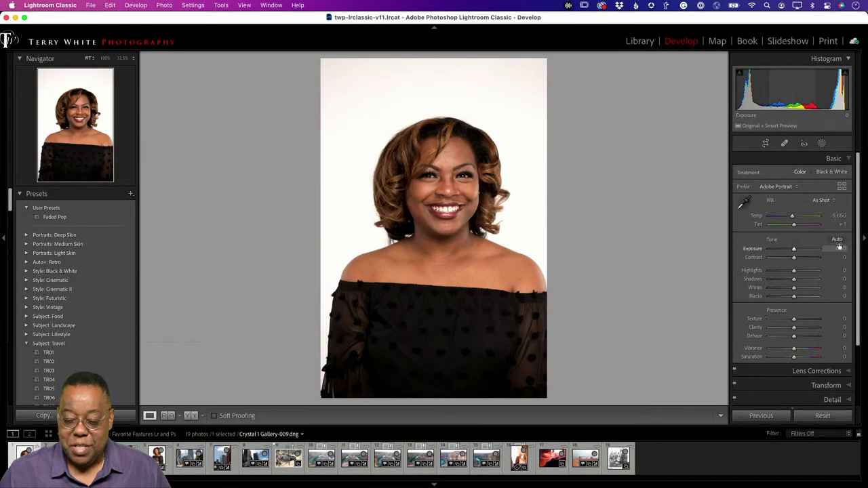
- Apply Auto tone to the portrait (Contrast +20, Highlights −85, Shadows +53), then switch to Adobe Lightroom
{"action": "left_click", "coordinate": [839, 242]}
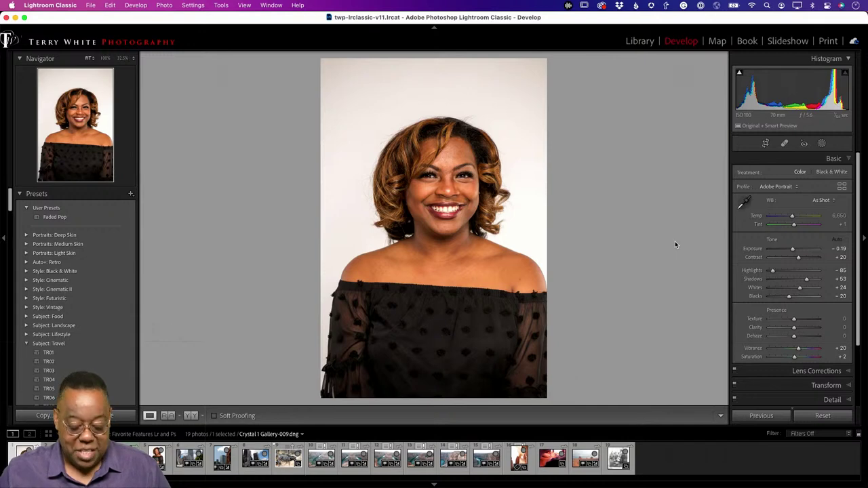
{"action": "key", "text": "super+Tab"}
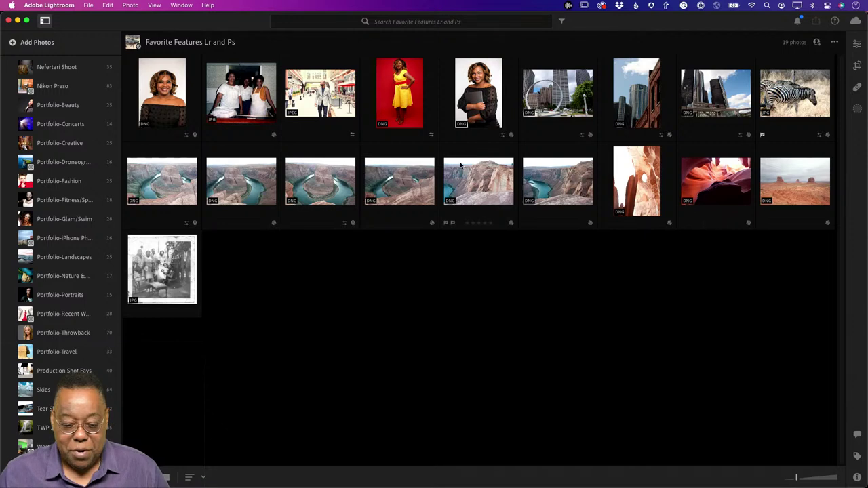
- In Adobe Lightroom, reset all edits on the laptop portrait and reapply Auto settings
{"action": "double_click", "coordinate": [466, 102]}
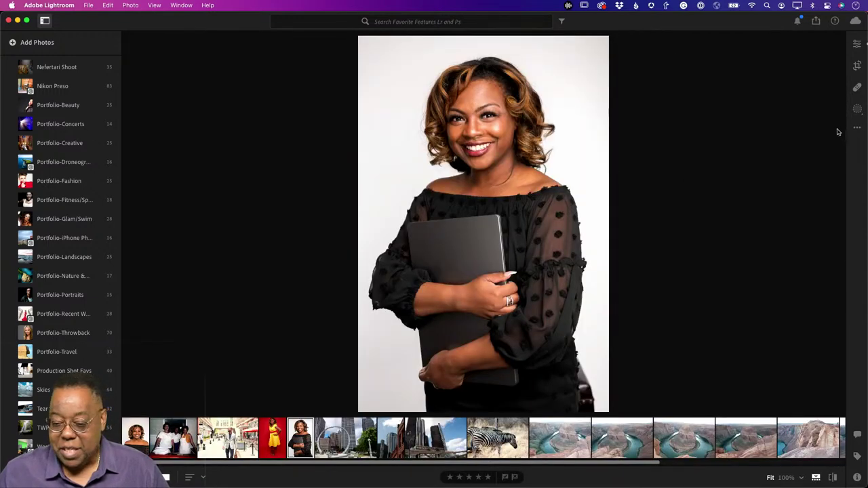
{"action": "left_click", "coordinate": [856, 44]}
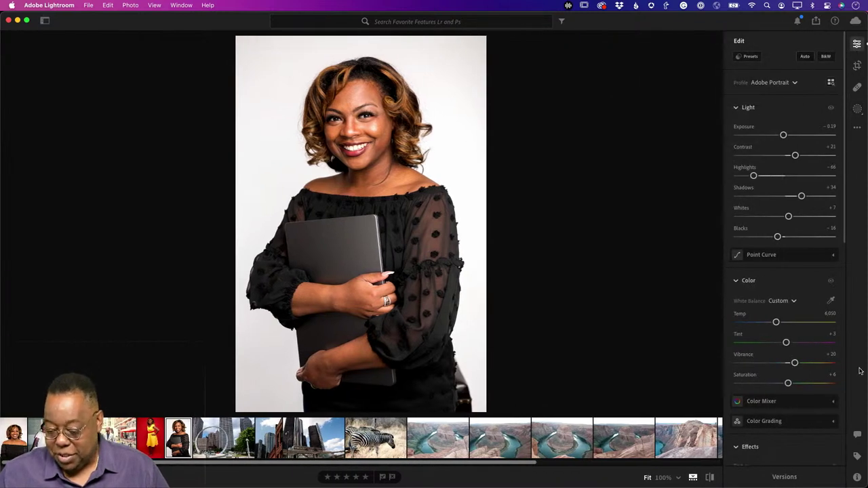
{"action": "left_click", "coordinate": [856, 480]}
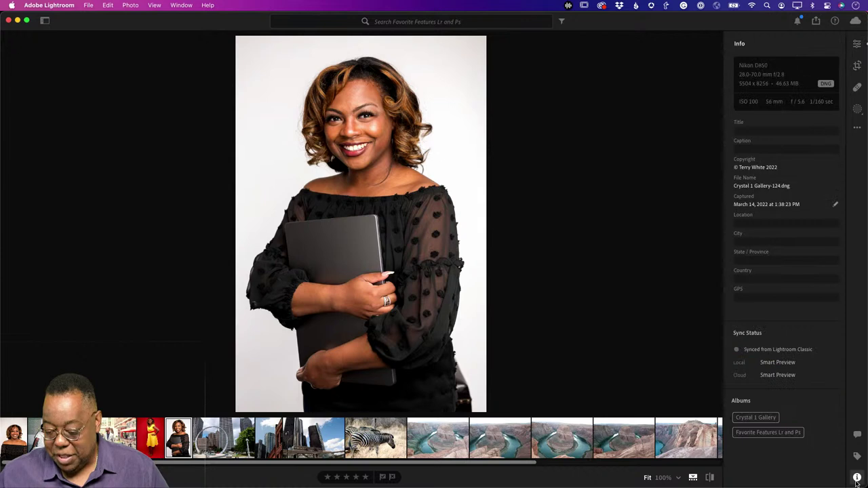
{"action": "left_click", "coordinate": [857, 43]}
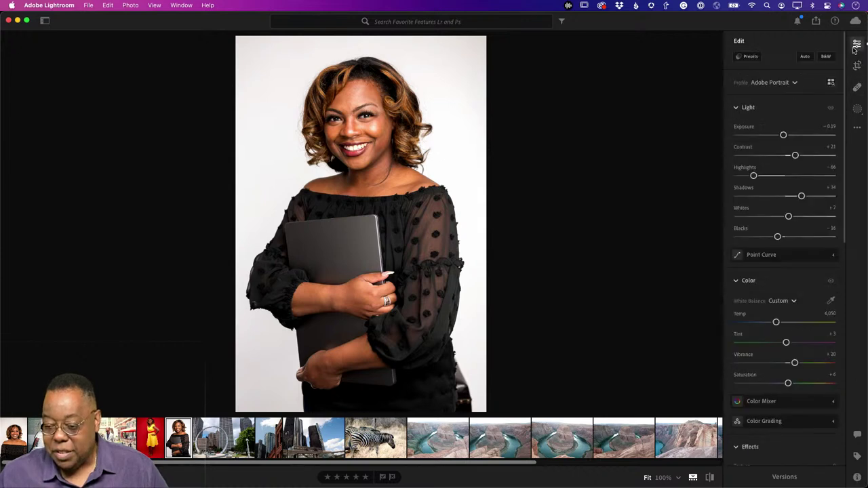
{"action": "left_click", "coordinate": [857, 128]}
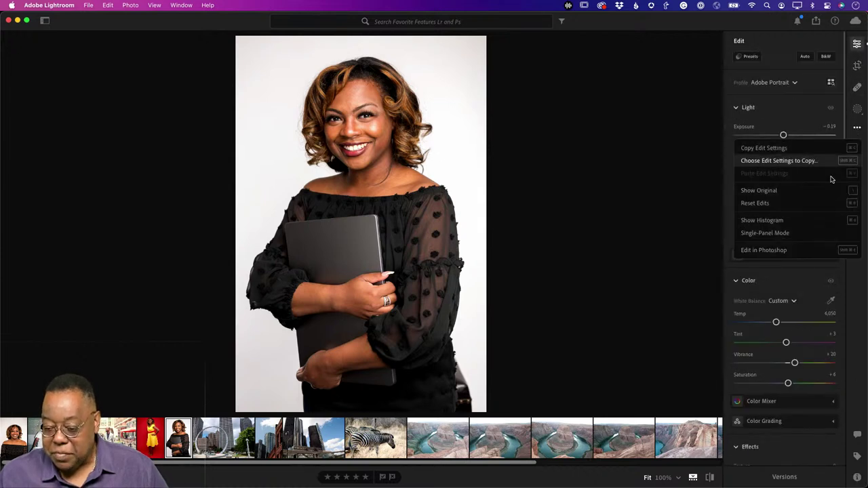
{"action": "left_click", "coordinate": [793, 204]}
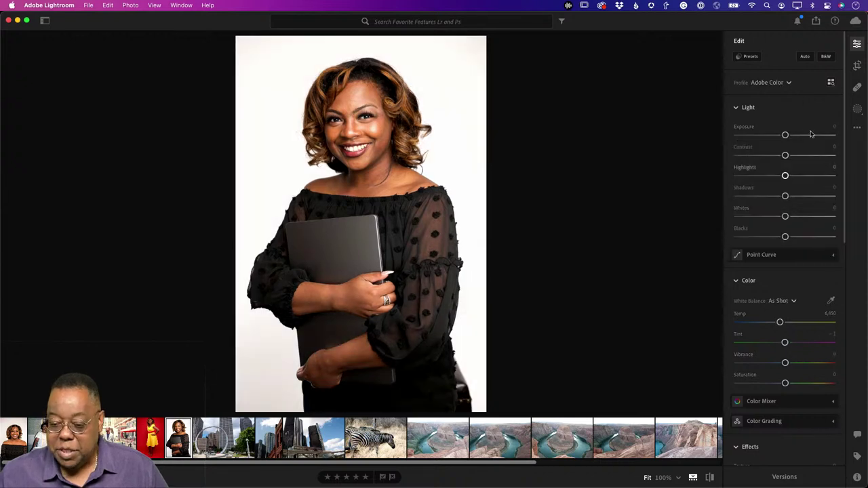
{"action": "left_click", "coordinate": [805, 57]}
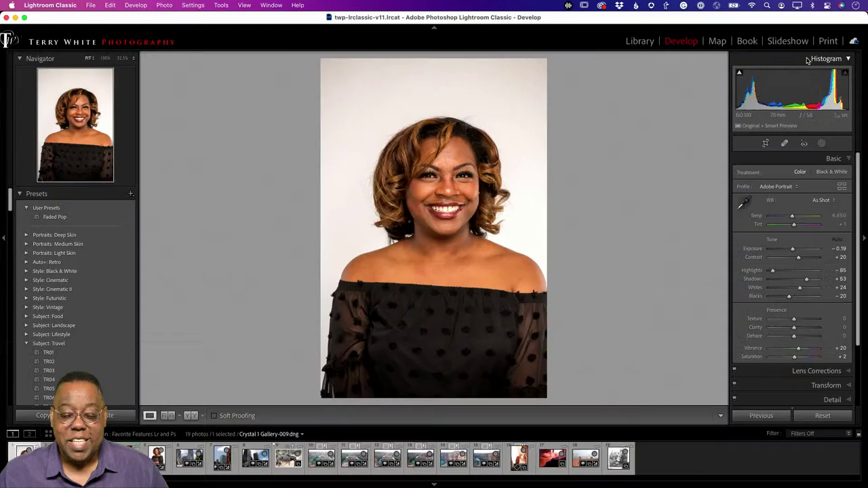
- Neutralise the portrait's white balance by sampling the grey backdrop, then return to the Library grid
{"action": "left_click", "coordinate": [745, 203]}
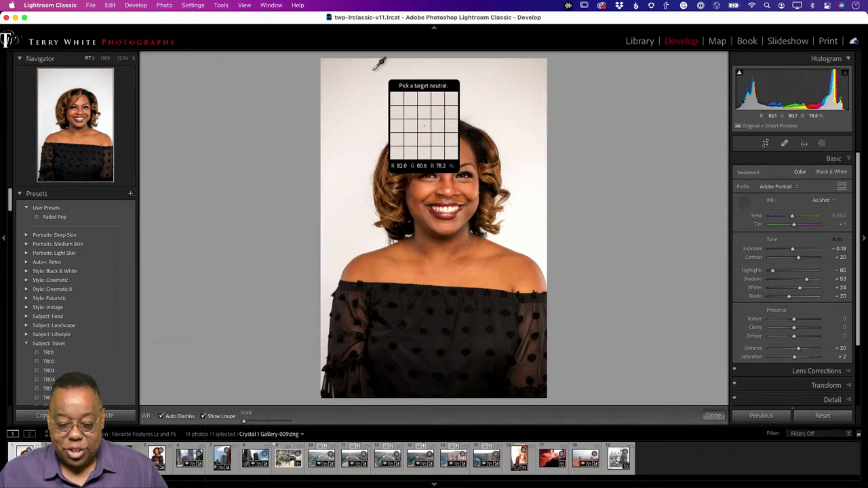
{"action": "left_click", "coordinate": [353, 69]}
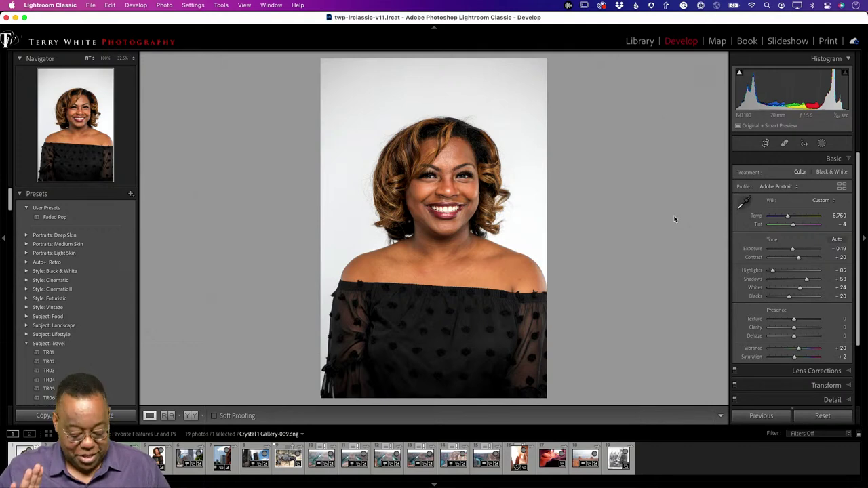
{"action": "key", "text": "g"}
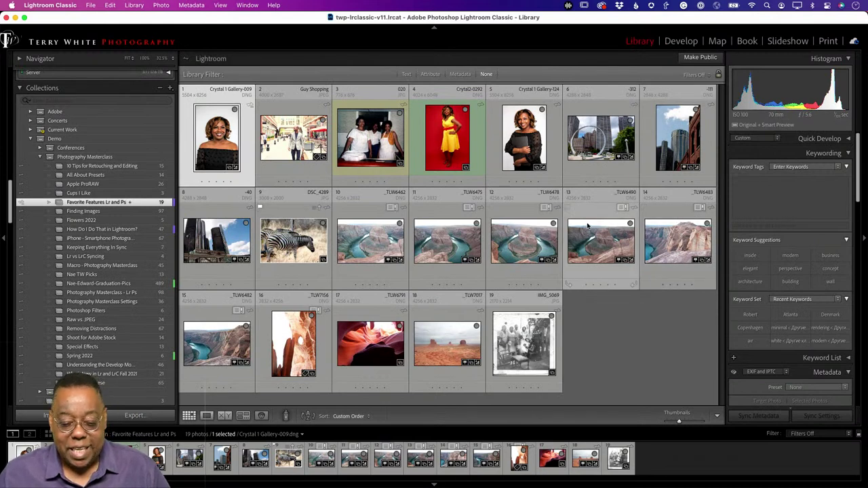
- Open Guy Shopping.jpeg in the Develop module
{"action": "left_click", "coordinate": [306, 146]}
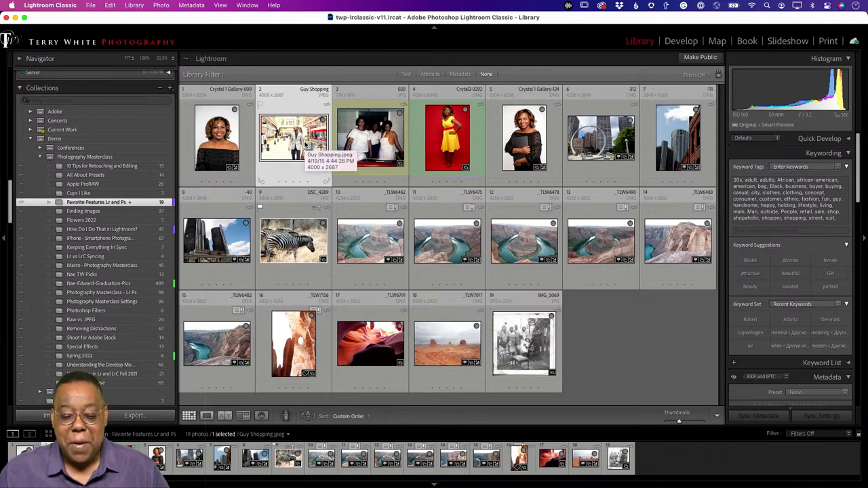
{"action": "key", "text": "d"}
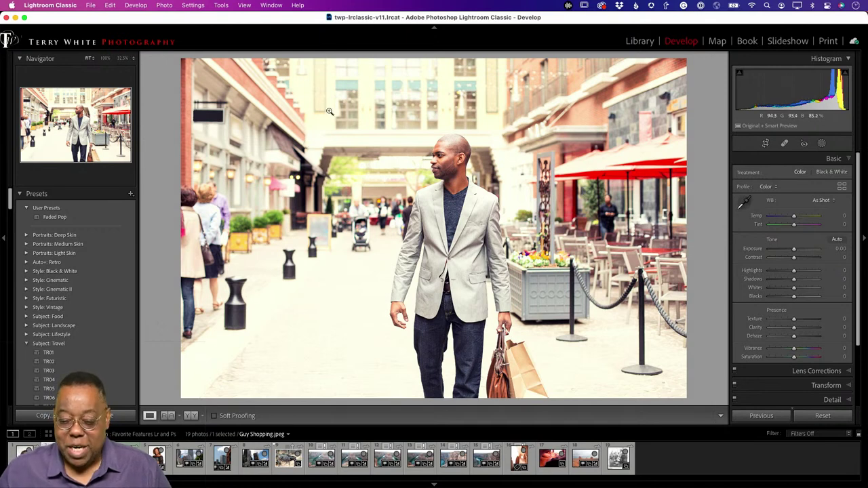
- Bring up the Masking tools on Guy Shopping.jpeg to add a new mask
{"action": "left_click", "coordinate": [821, 144]}
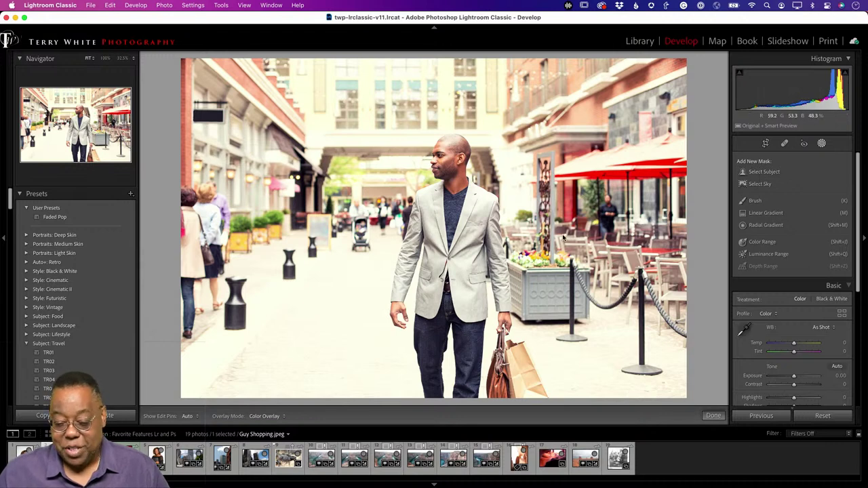
- Create a Select Subject mask on the man and invert it to cover the background
{"action": "left_click", "coordinate": [766, 171]}
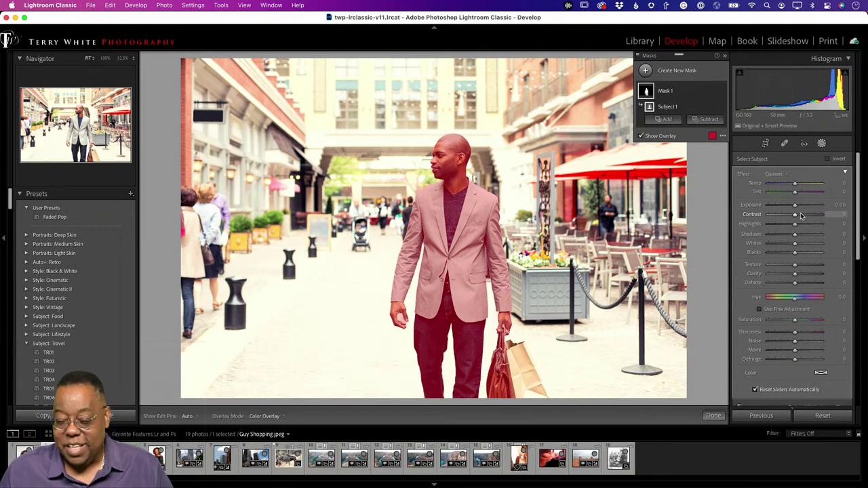
{"action": "left_click", "coordinate": [828, 160]}
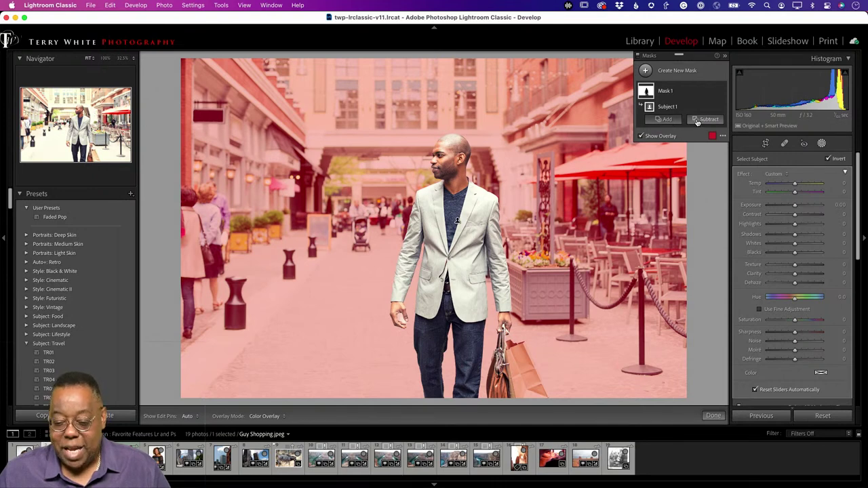
{"action": "left_click", "coordinate": [668, 120]}
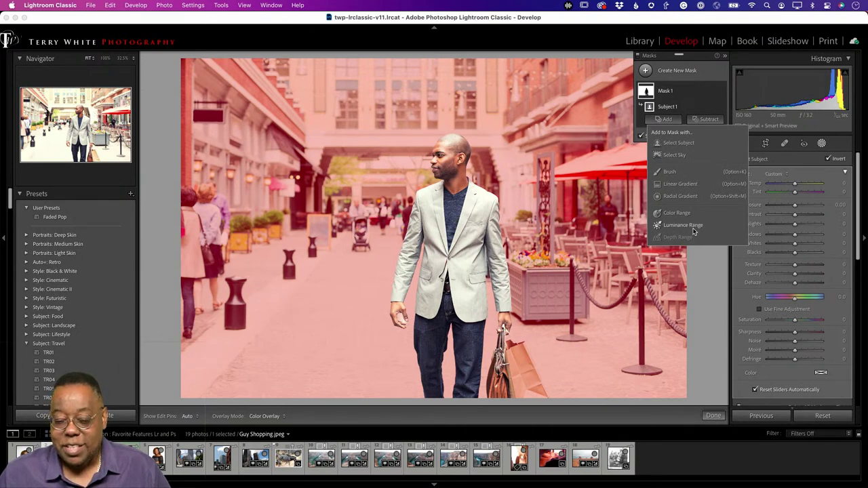
- Try adding a larger Brush with Auto Mask off to Mask 1, then undo it entirely
{"action": "left_click", "coordinate": [682, 173]}
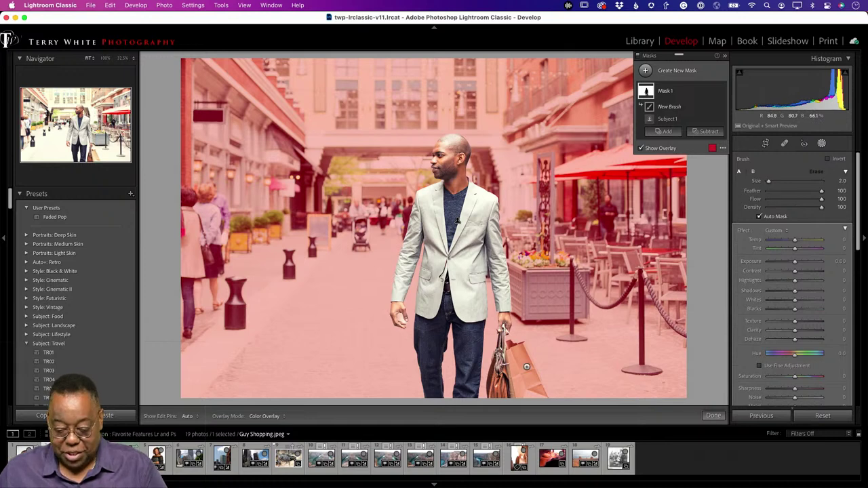
{"action": "key", "text": "bracketright"}
{"action": "key", "text": "bracketright"}
{"action": "key", "text": "bracketright"}
{"action": "key", "text": "bracketright"}
{"action": "key", "text": "bracketright"}
{"action": "key", "text": "bracketright"}
{"action": "key", "text": "bracketright"}
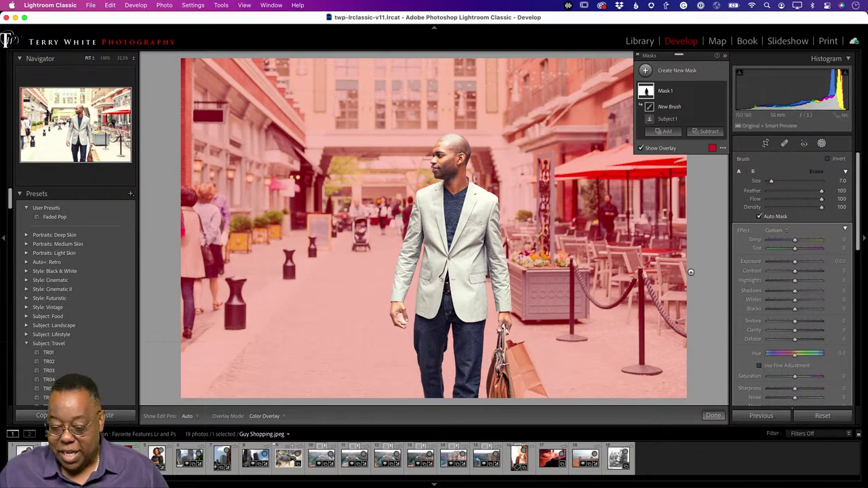
{"action": "key", "text": "h"}
{"action": "key", "text": "h"}
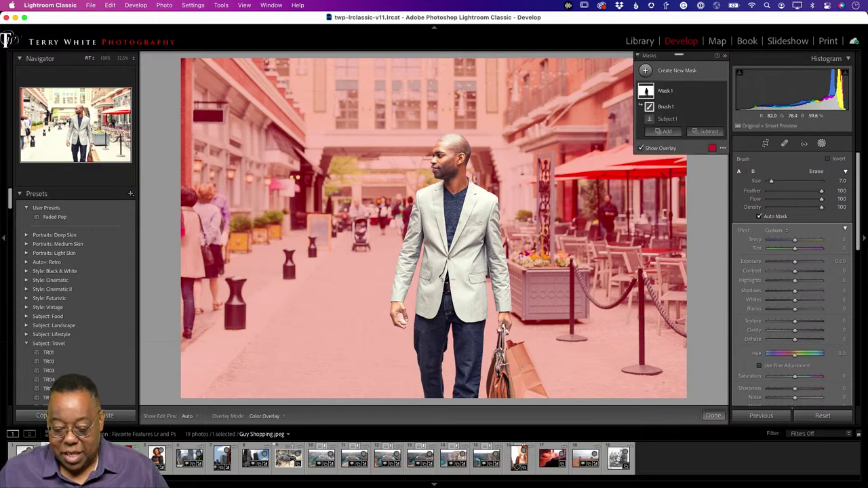
{"action": "key", "text": "h"}
{"action": "key", "text": "h"}
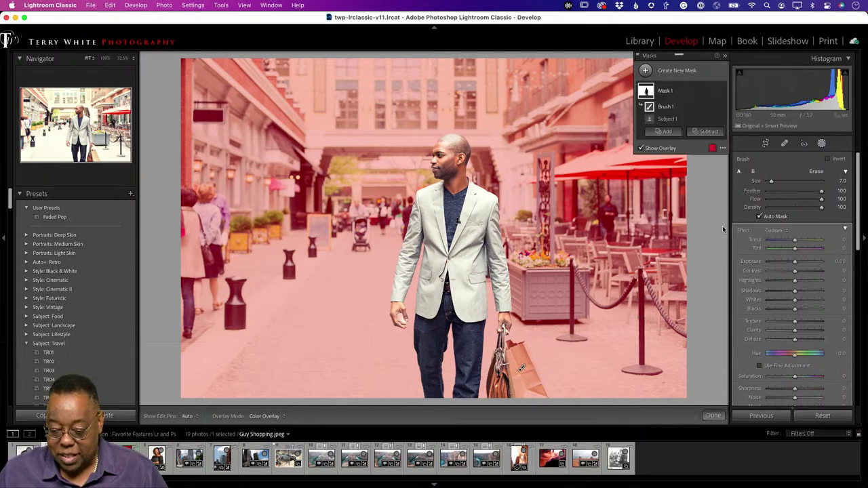
{"action": "left_click", "coordinate": [759, 216]}
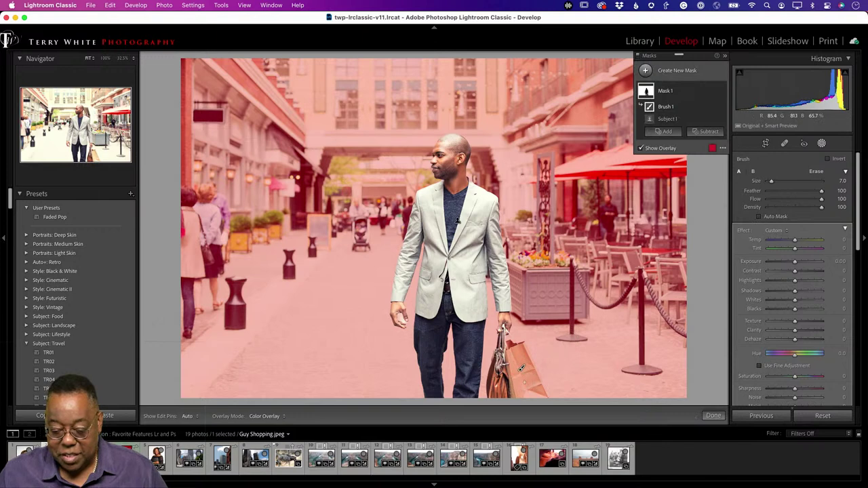
{"action": "key", "text": "h"}
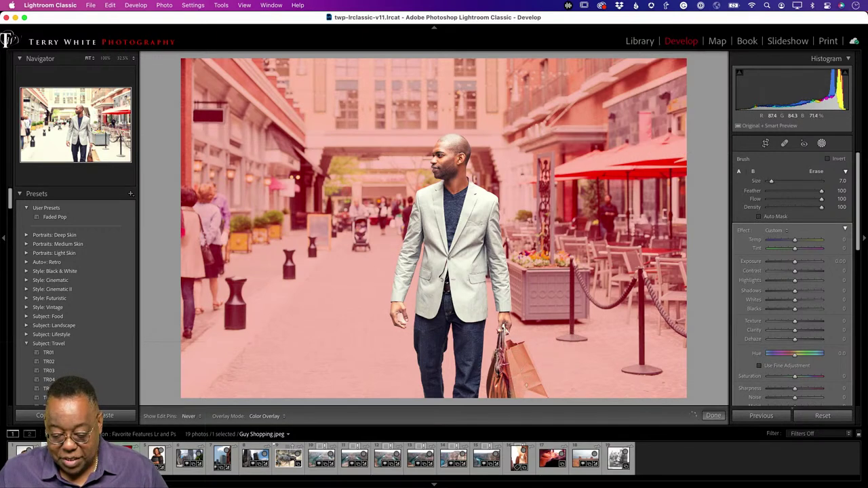
{"action": "key", "text": "h"}
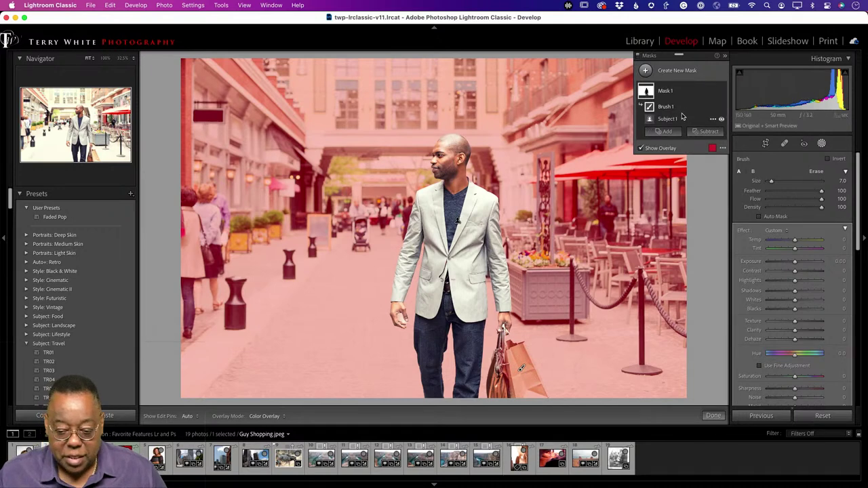
{"action": "key", "text": "super+z"}
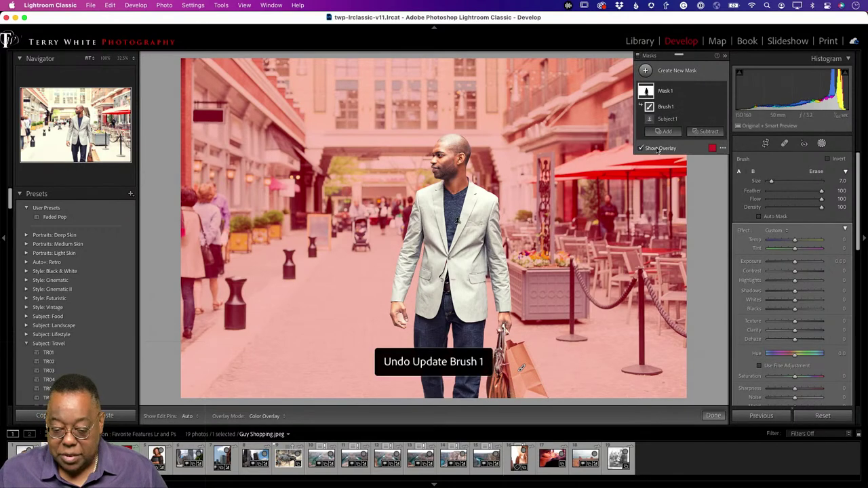
{"action": "key", "text": "super+z"}
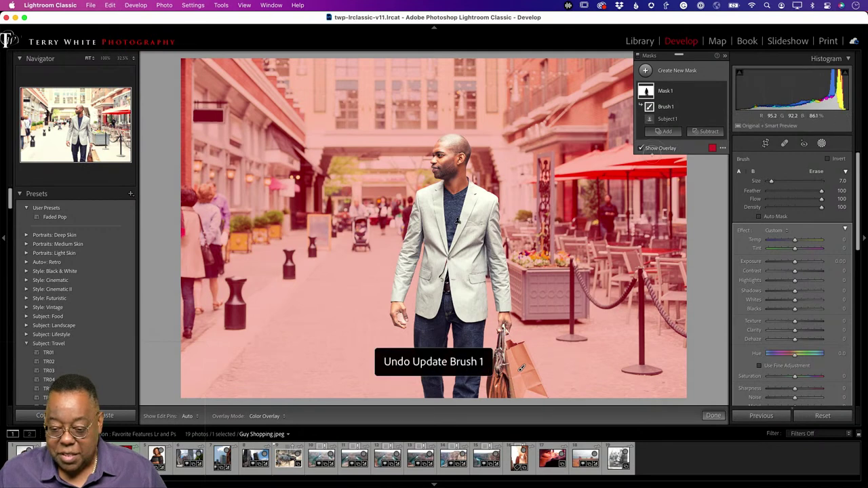
{"action": "key", "text": "super+z"}
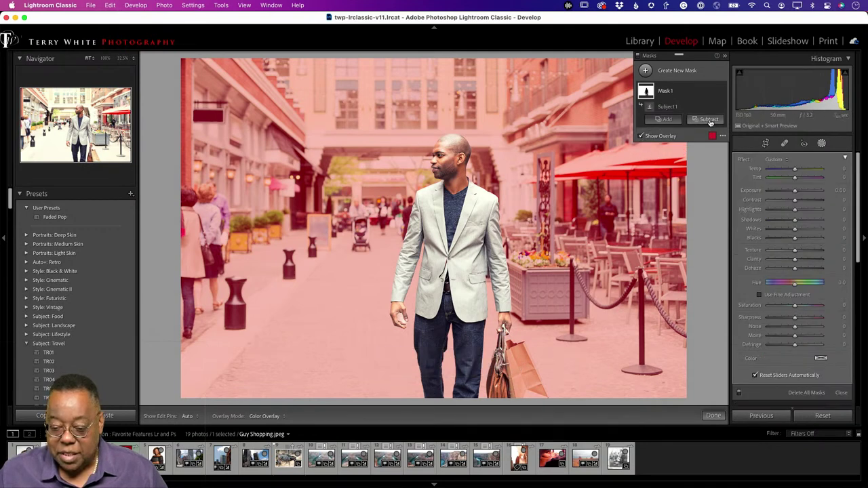
- Paint the shopping bag out of the subject mask with a subtracting Brush 1 (size 7.0, Auto Mask)
{"action": "left_click", "coordinate": [710, 122]}
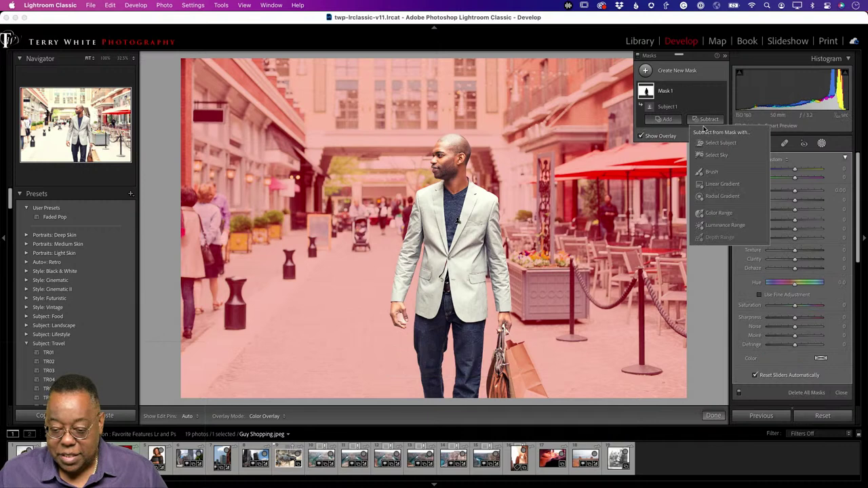
{"action": "left_click", "coordinate": [711, 173]}
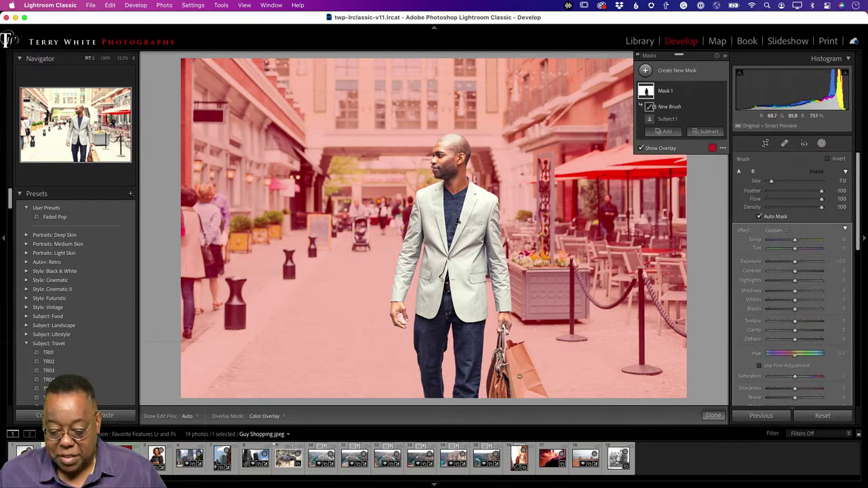
{"action": "key", "text": "h"}
{"action": "mouse_move", "coordinate": [528, 393]}
{"action": "left_mouse_down"}
{"action": "mouse_move", "coordinate": [502, 370]}
{"action": "mouse_move", "coordinate": [509, 390]}
{"action": "mouse_move", "coordinate": [533, 395]}
{"action": "mouse_move", "coordinate": [512, 351]}
{"action": "left_mouse_up"}
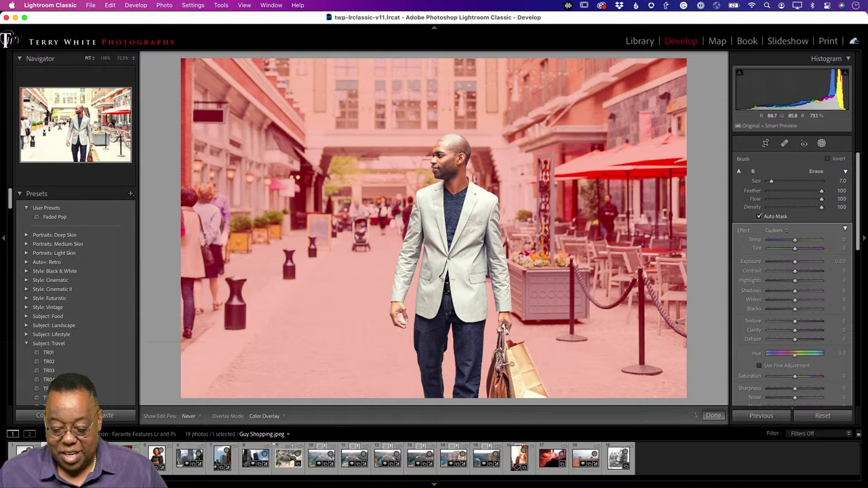
{"action": "key", "text": "h"}
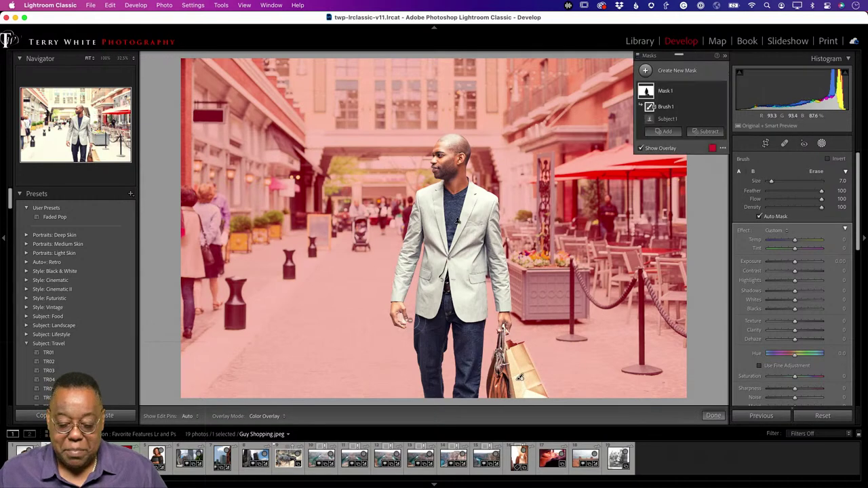
- Add a Brush 2 component to Mask 1 and shrink its size to 0.1
{"action": "left_click", "coordinate": [668, 133]}
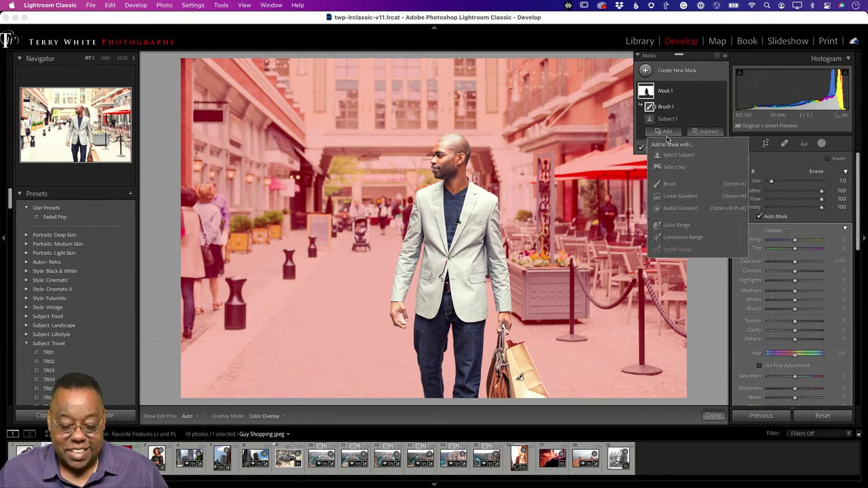
{"action": "left_click", "coordinate": [668, 184]}
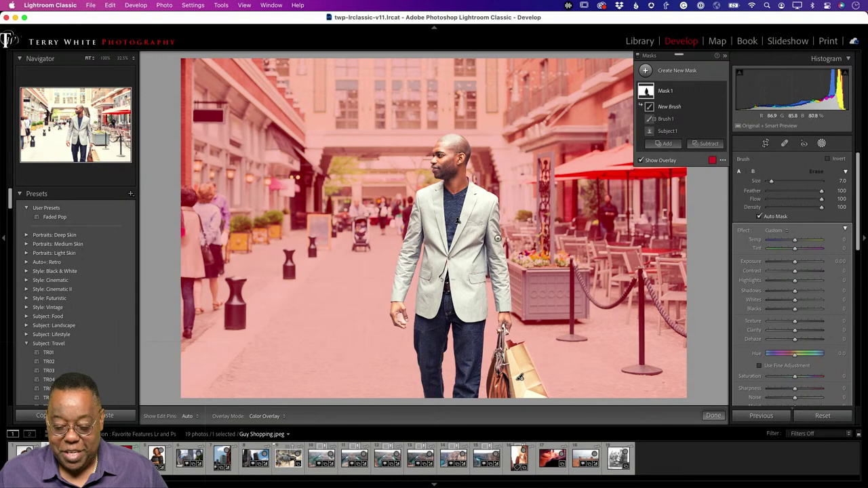
{"action": "scroll", "coordinate": [405, 316], "scroll_direction": "down", "scroll_amount": 5}
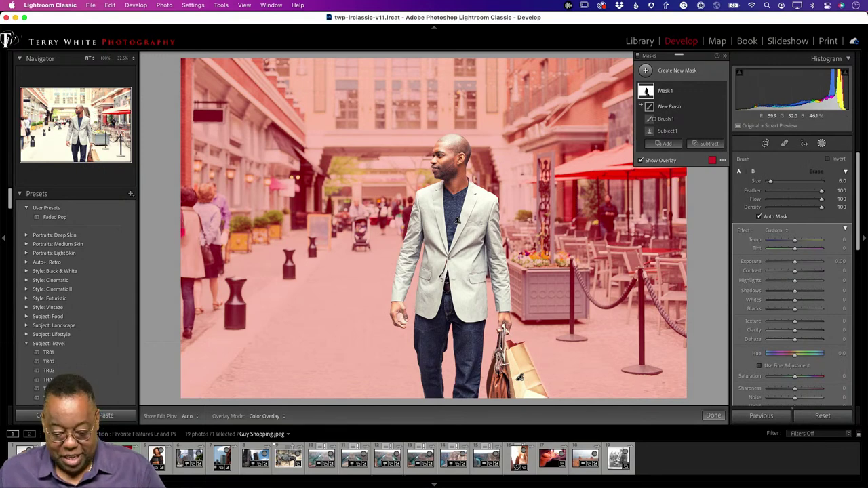
{"action": "scroll", "coordinate": [403, 316], "scroll_direction": "down", "scroll_amount": 2}
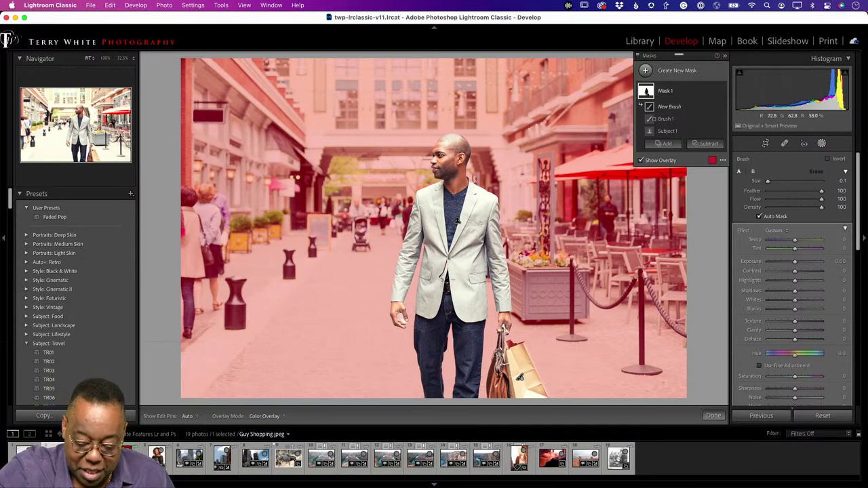
{"action": "key", "text": "h"}
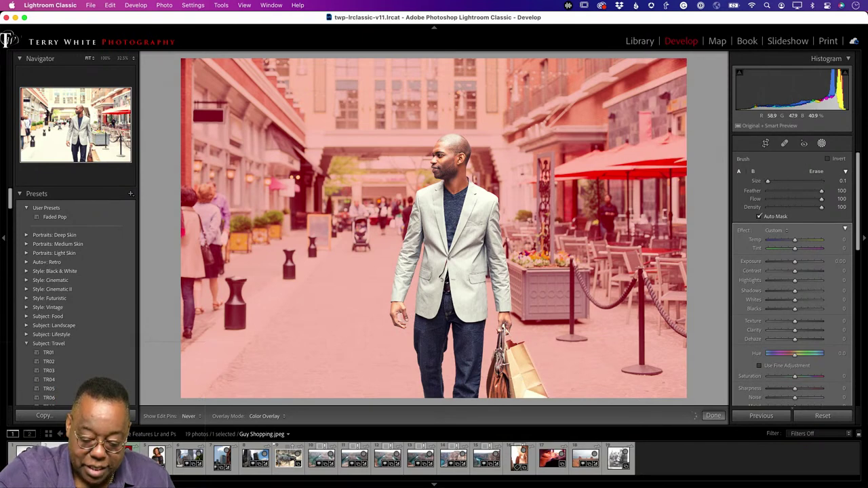
{"action": "key", "text": "h"}
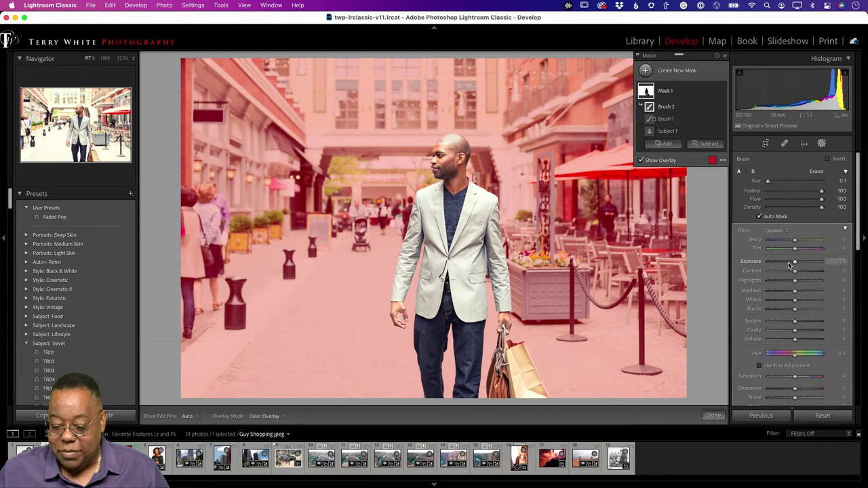
- Set the mask's Exposure to -0.58 and Dehaze to 75, then return to the Library grid
{"action": "mouse_move", "coordinate": [795, 263]}
{"action": "left_mouse_down"}
{"action": "mouse_move", "coordinate": [773, 269]}
{"action": "mouse_move", "coordinate": [790, 265]}
{"action": "left_mouse_up"}
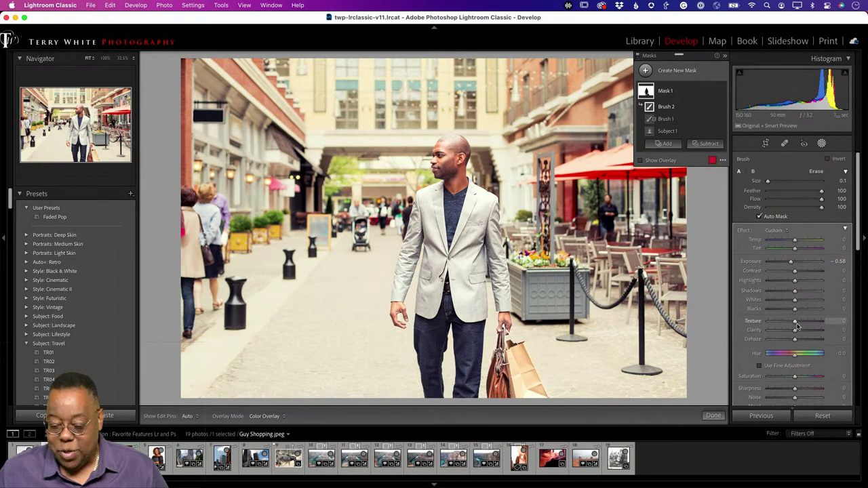
{"action": "left_click_drag", "start_coordinate": [795, 340], "coordinate": [817, 341]}
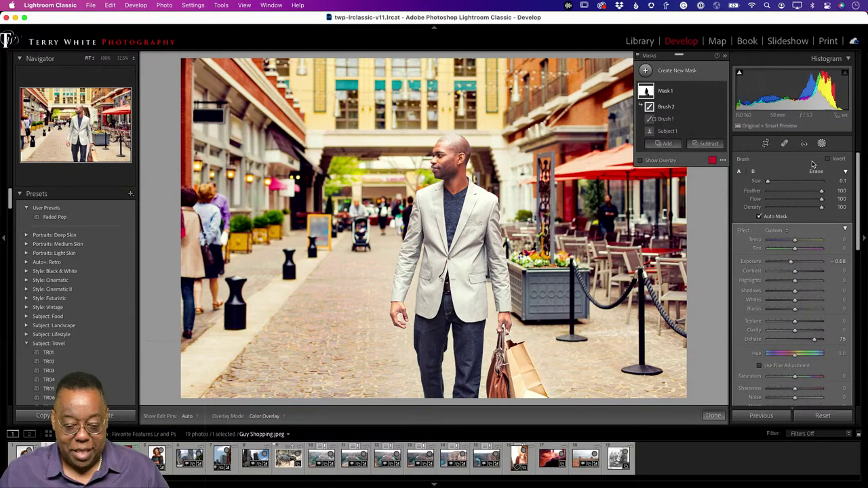
{"action": "key", "text": "g"}
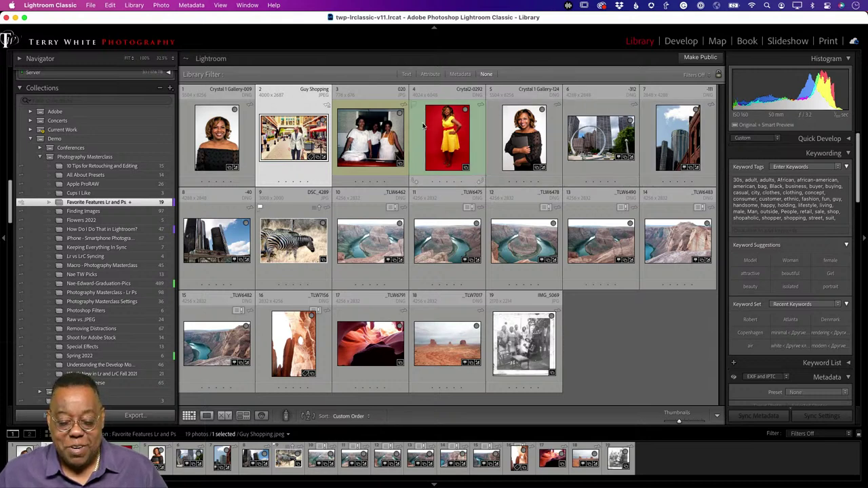
{"action": "left_click", "coordinate": [362, 143]}
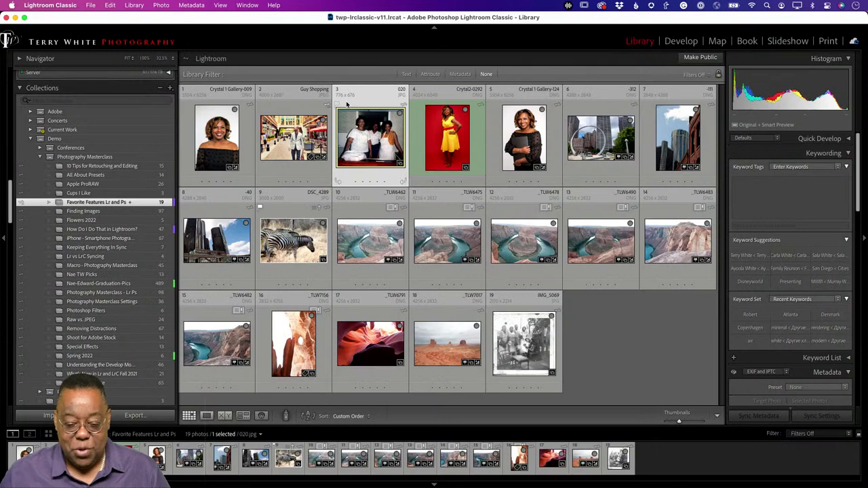
{"action": "double_click", "coordinate": [362, 136]}
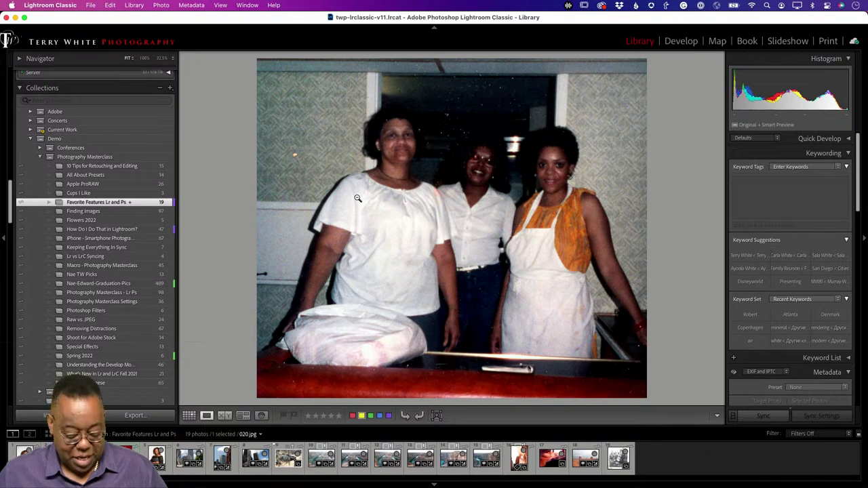
{"action": "key", "text": "g"}
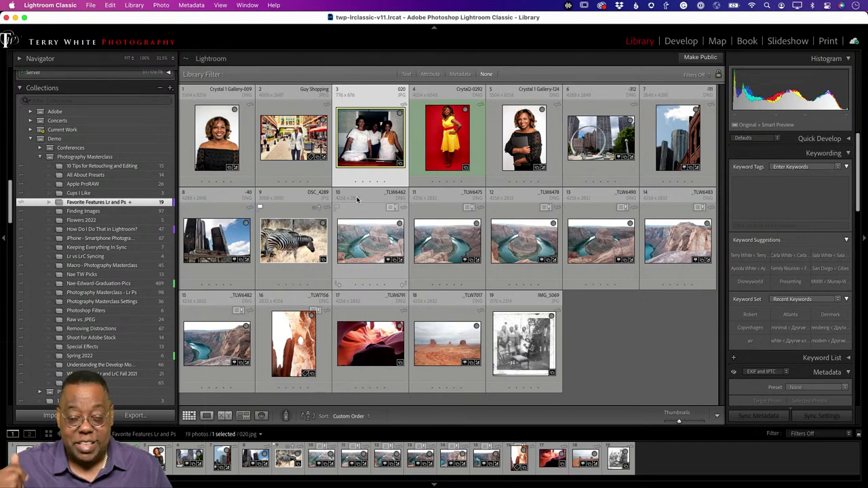
- Create a Super Resolution copy of the old photo, 020-Enhanced-2.dng at 1552 × 1352
{"action": "right_click", "coordinate": [376, 103]}
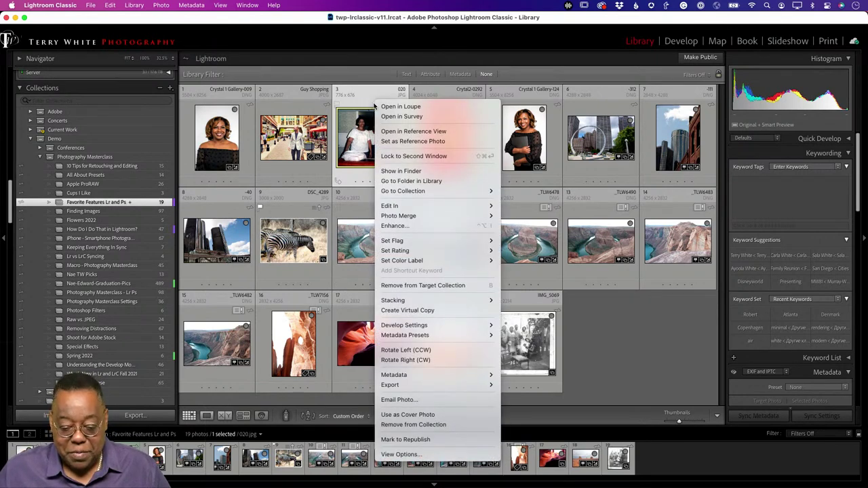
{"action": "left_click", "coordinate": [406, 226]}
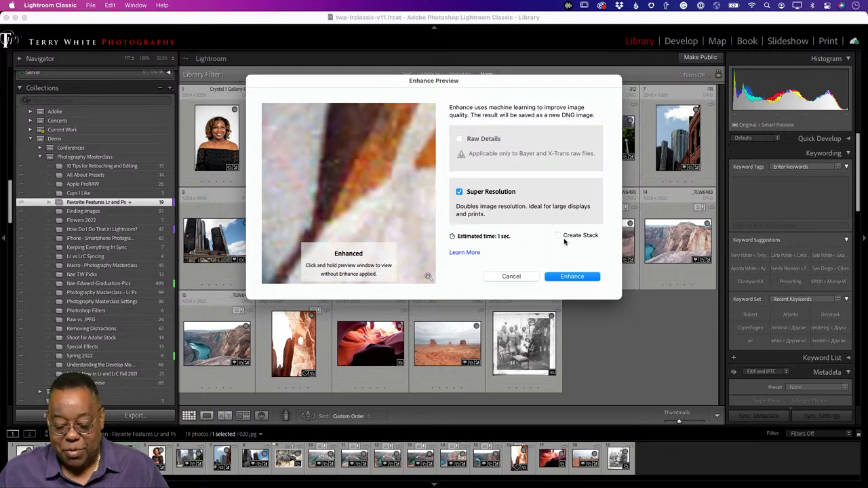
{"action": "left_click", "coordinate": [572, 276]}
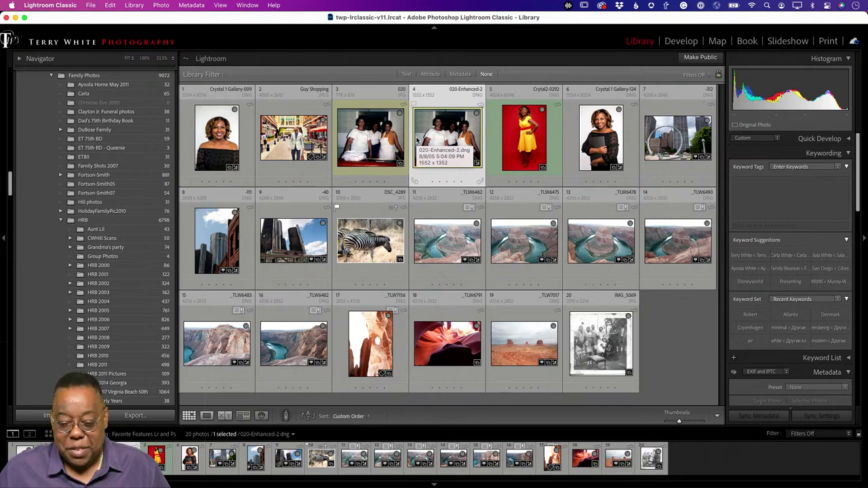
- Try enhancing the enhanced copy again and dismiss the 'Photo Already Enhanced' warning
{"action": "right_click", "coordinate": [439, 134]}
{"action": "mouse_move", "coordinate": [454, 264]}
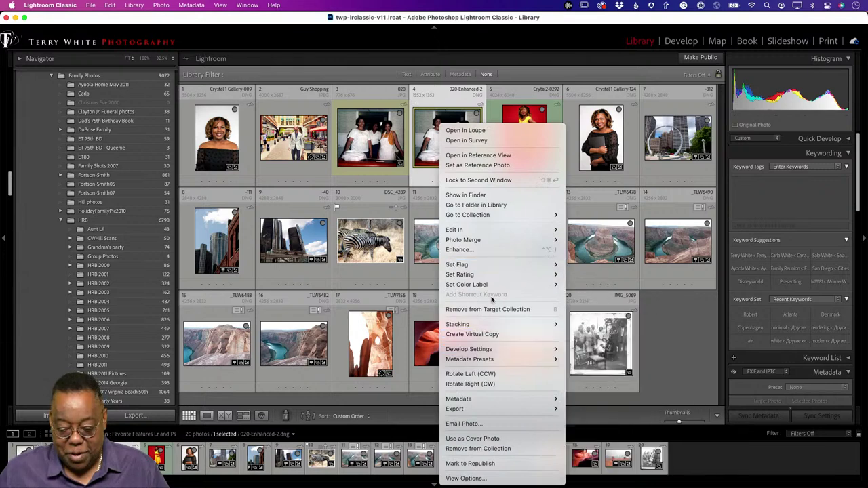
{"action": "left_click", "coordinate": [484, 249]}
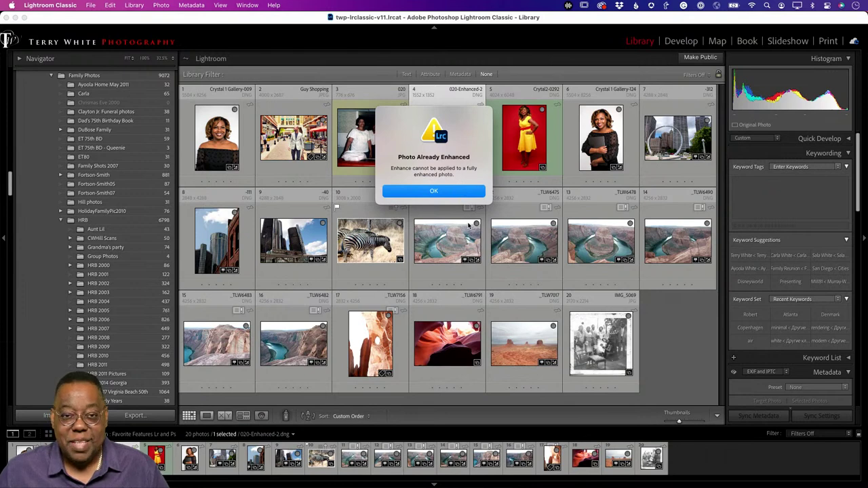
{"action": "left_click", "coordinate": [449, 191]}
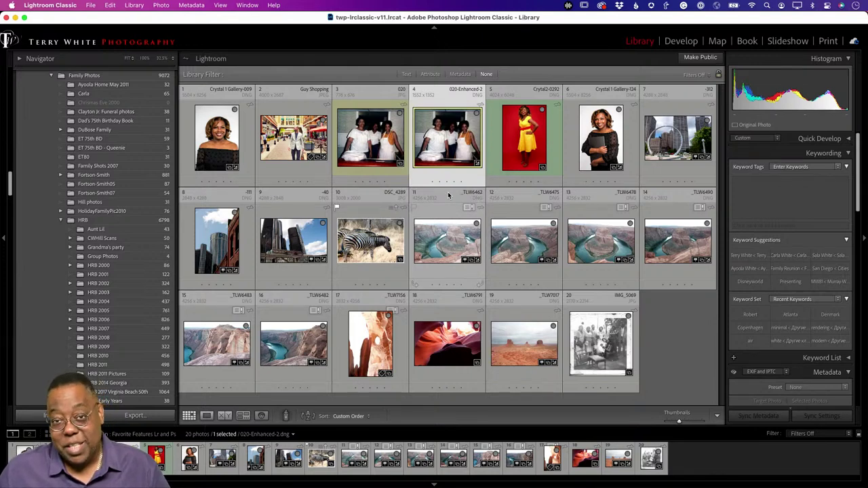
{"action": "double_click", "coordinate": [432, 145]}
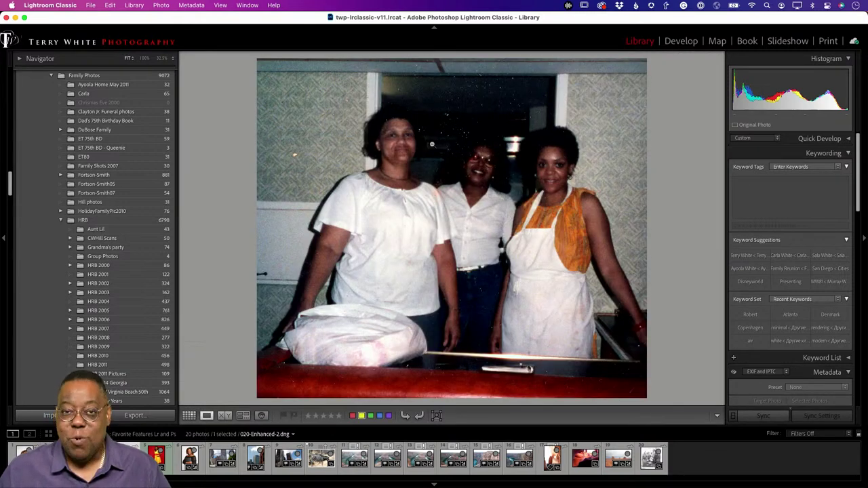
{"action": "key", "text": "Left"}
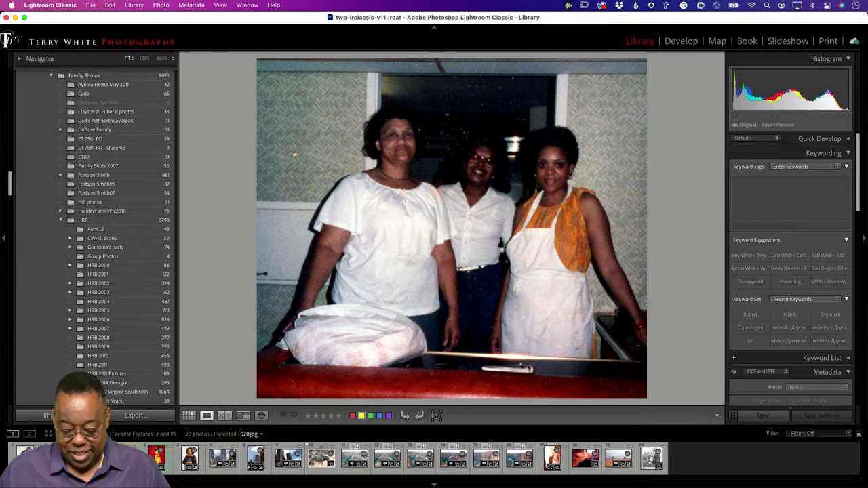
{"action": "key", "text": "Right"}
{"action": "key", "text": "Left"}
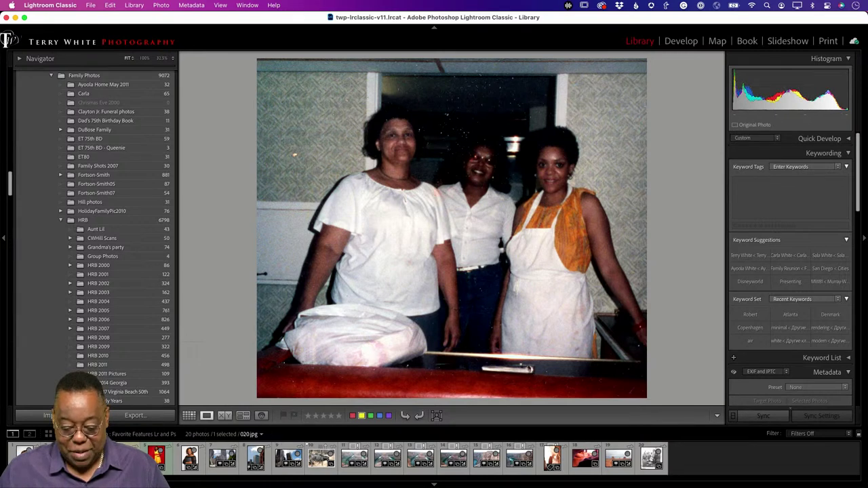
{"action": "key", "text": "Right"}
{"action": "key", "text": "Left"}
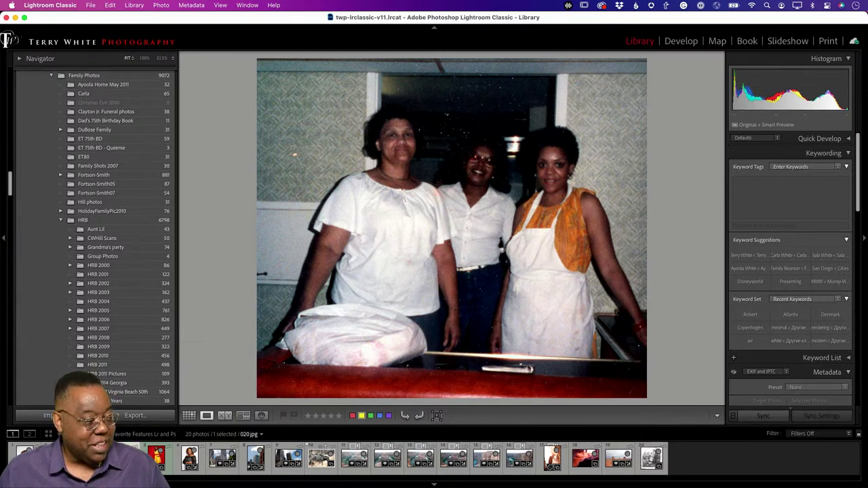
{"action": "key", "text": "Right"}
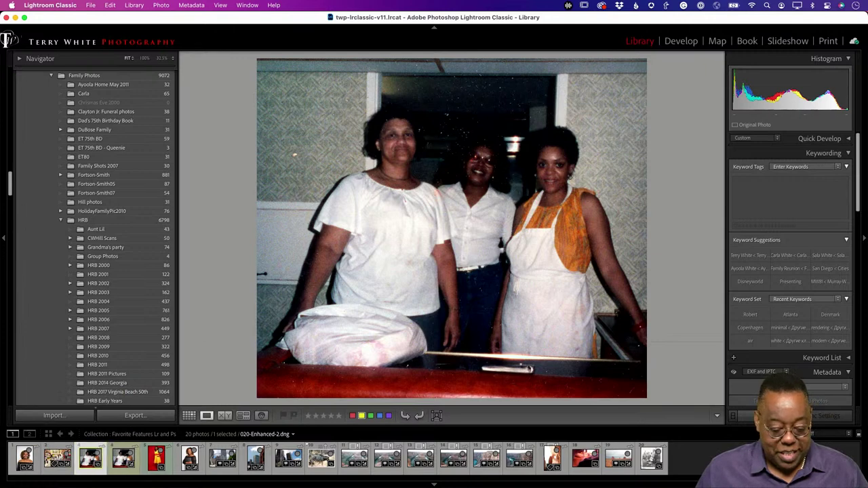
{"action": "key", "text": "Left"}
{"action": "key", "text": "Right"}
{"action": "key", "text": "Left"}
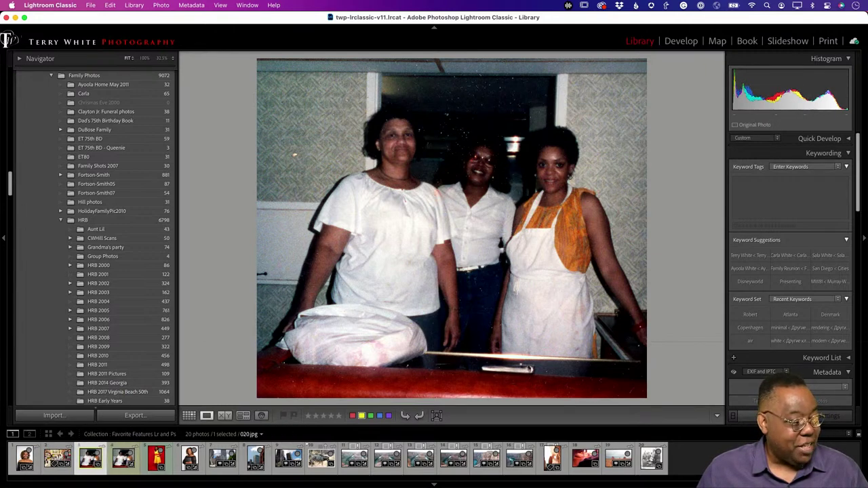
{"action": "key", "text": "Right"}
{"action": "key", "text": "Left"}
{"action": "key", "text": "Right"}
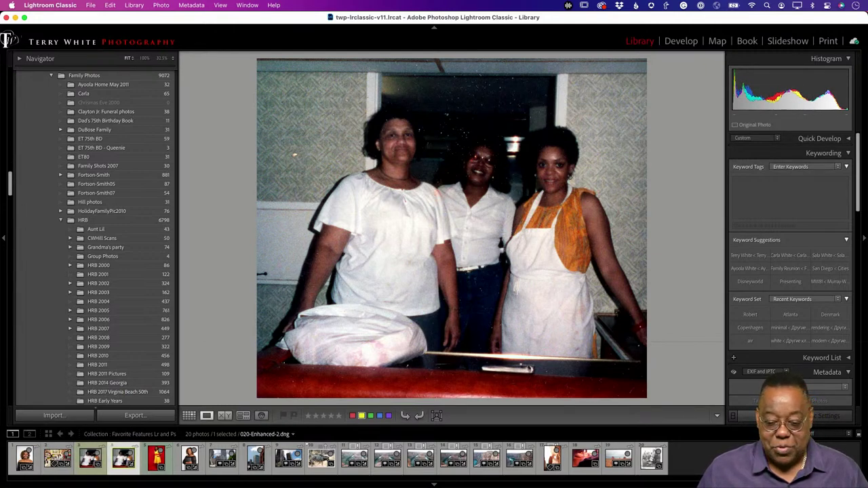
{"action": "key", "text": "Left"}
{"action": "key", "text": "Left"}
{"action": "key", "text": "Right"}
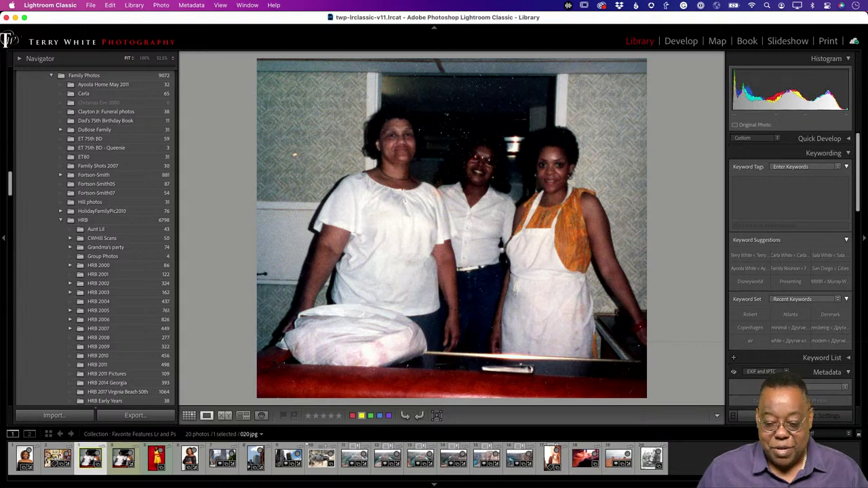
{"action": "key", "text": "Left"}
{"action": "key", "text": "Right"}
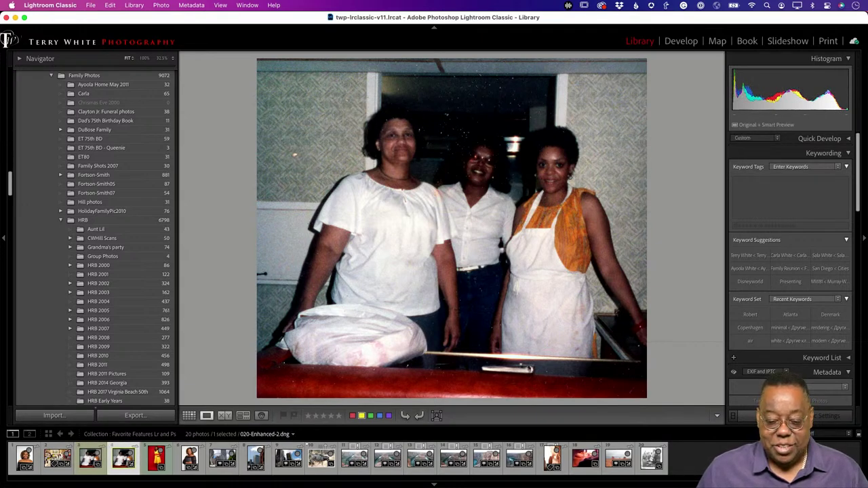
{"action": "key", "text": "Left"}
{"action": "key", "text": "Right"}
{"action": "key", "text": "Left"}
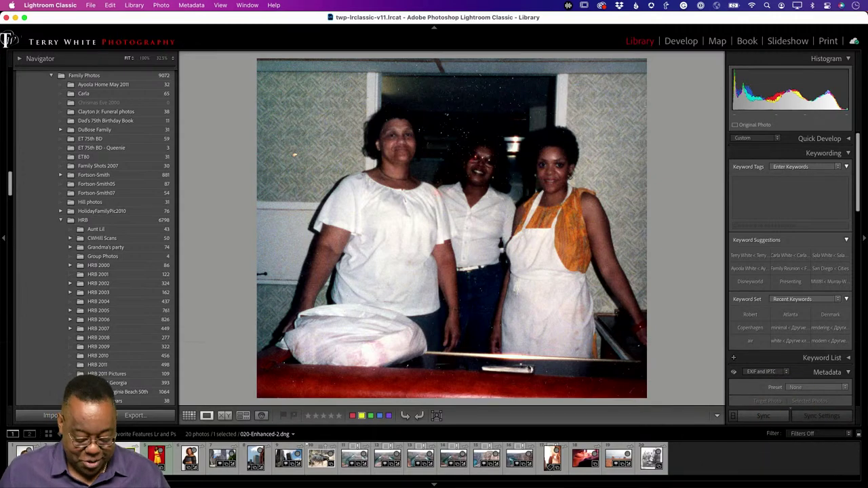
{"action": "key", "text": "g"}
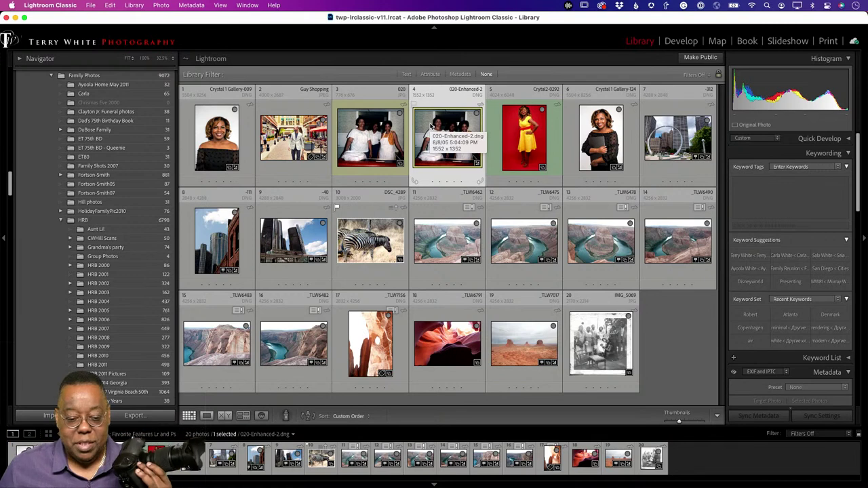
- Open the File menu over the Library grid
{"action": "left_click", "coordinate": [91, 5]}
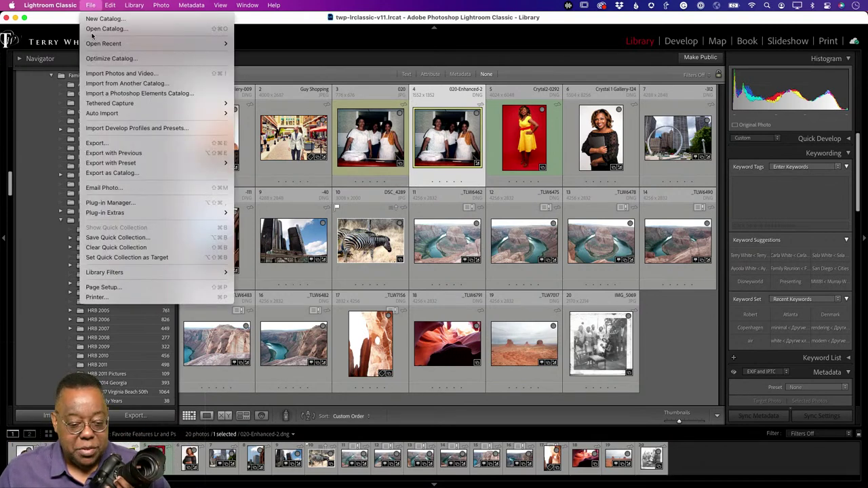
- Start Tethered Capture, agreeing to relaunch under Rosetta and confirming the quit
{"action": "mouse_move", "coordinate": [107, 103]}
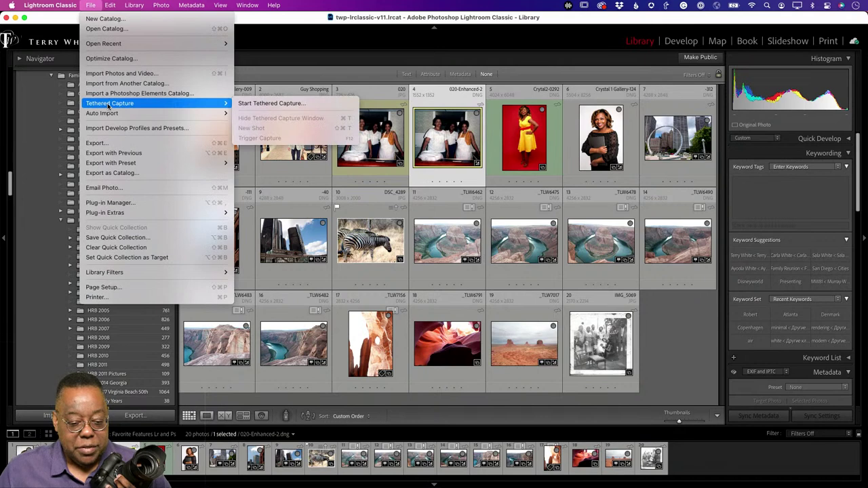
{"action": "left_click", "coordinate": [316, 107]}
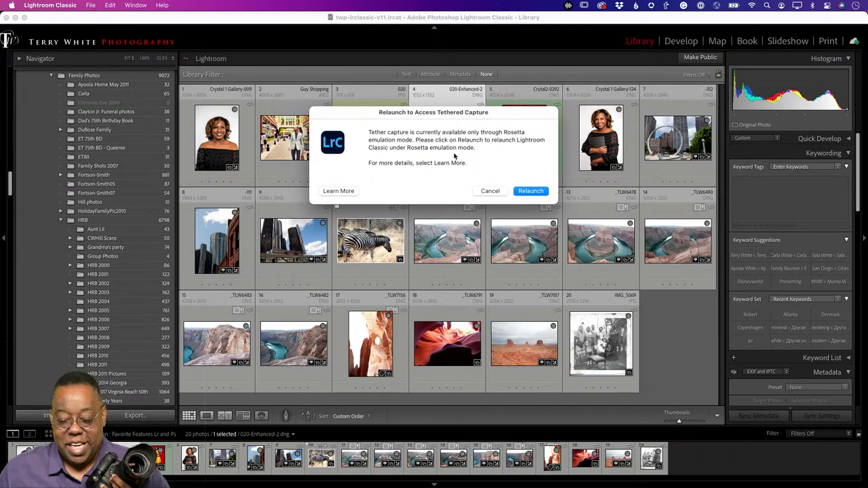
{"action": "left_click", "coordinate": [529, 191]}
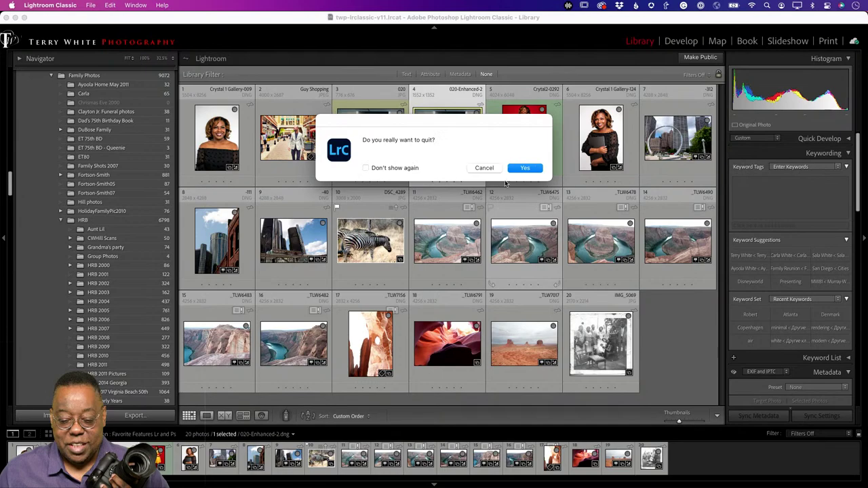
{"action": "left_click", "coordinate": [521, 168]}
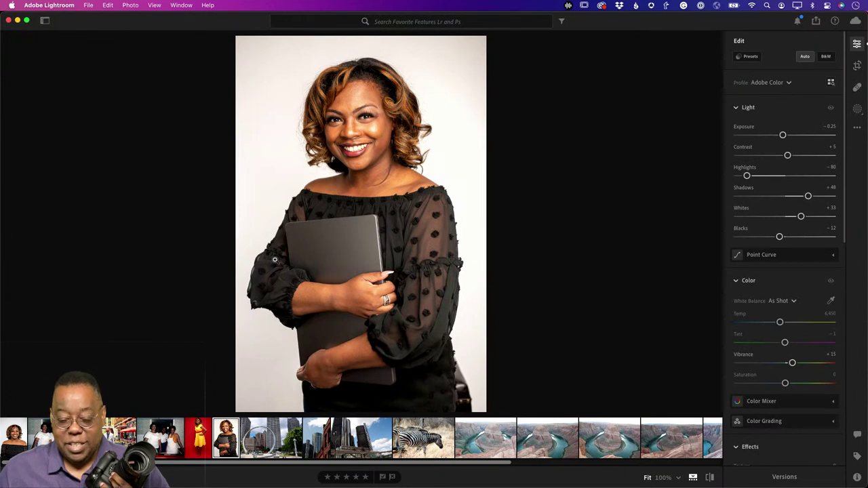
- Bring the relaunched Lightroom Classic back to the front from the Dock
{"action": "mouse_move", "coordinate": [197, 486]}
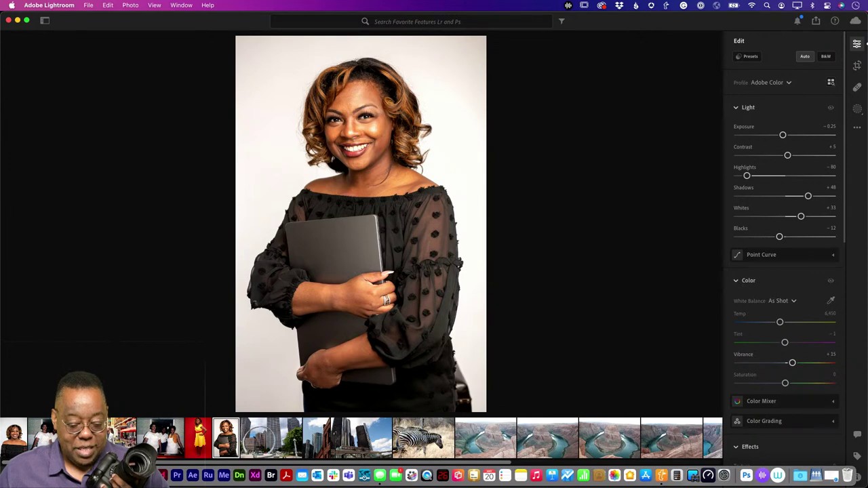
{"action": "left_click", "coordinate": [146, 475]}
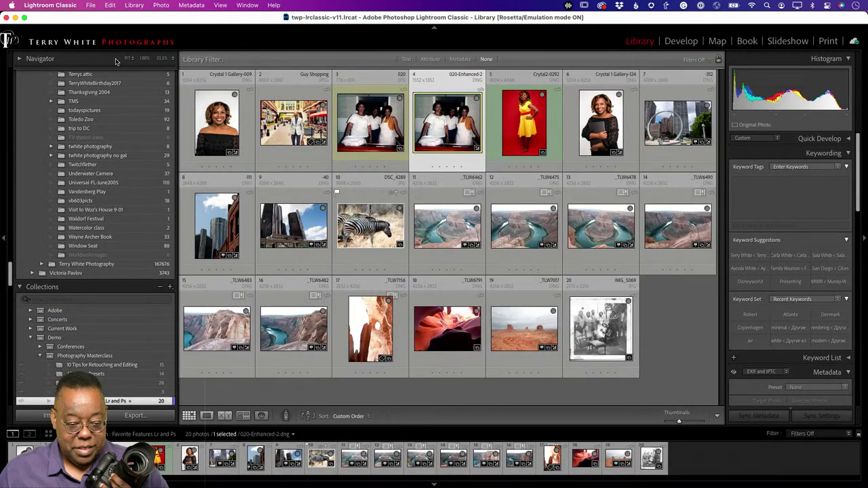
- Start a tethered capture session named MC with start number 1
{"action": "left_click", "coordinate": [90, 5]}
{"action": "mouse_move", "coordinate": [210, 103]}
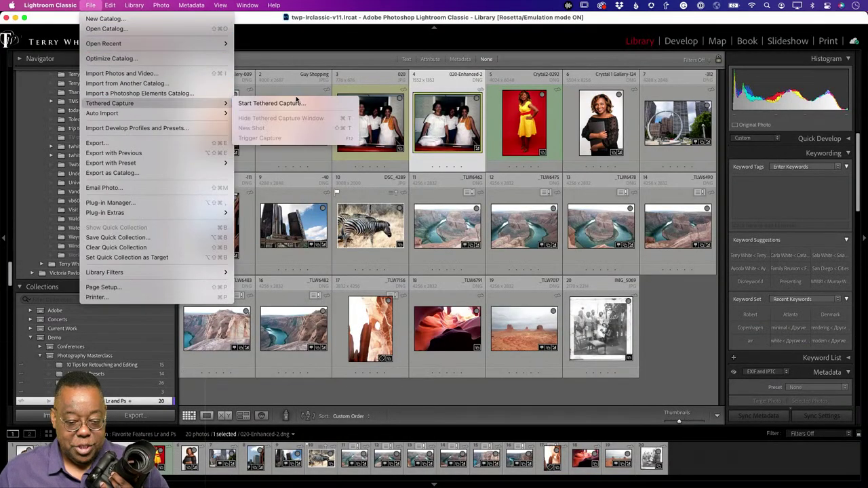
{"action": "left_click", "coordinate": [296, 102]}
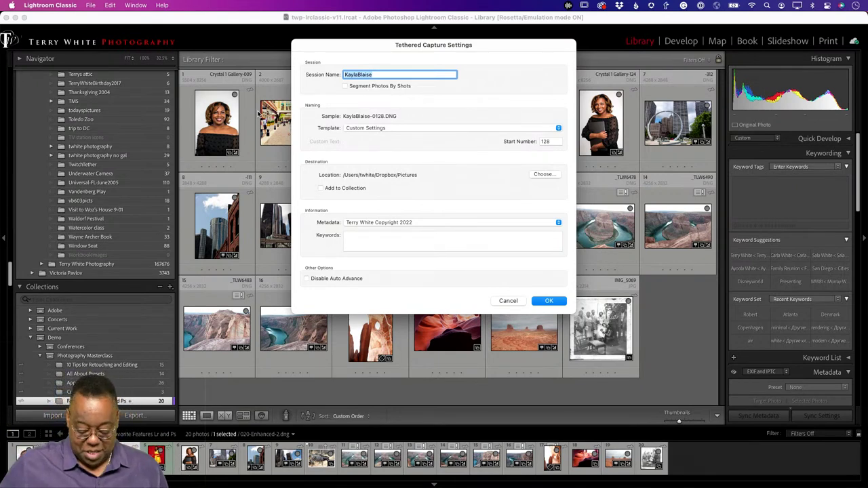
{"action": "type", "text": "MC"}
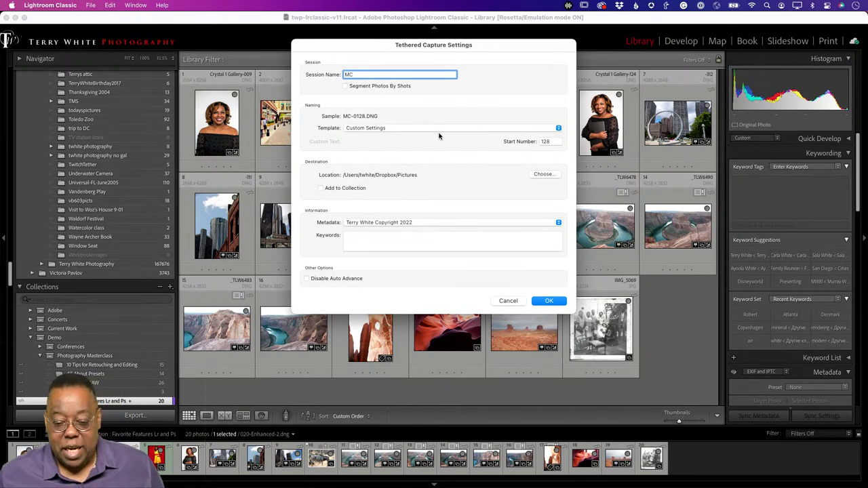
{"action": "double_click", "coordinate": [548, 142]}
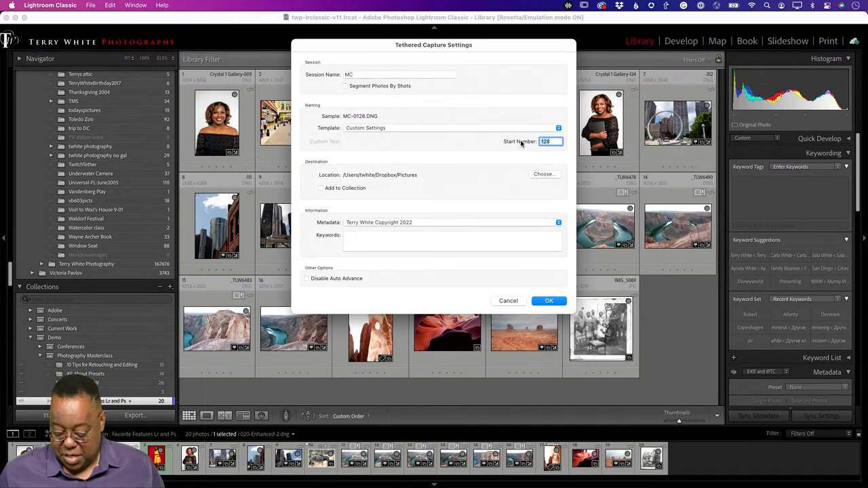
{"action": "type", "text": "1"}
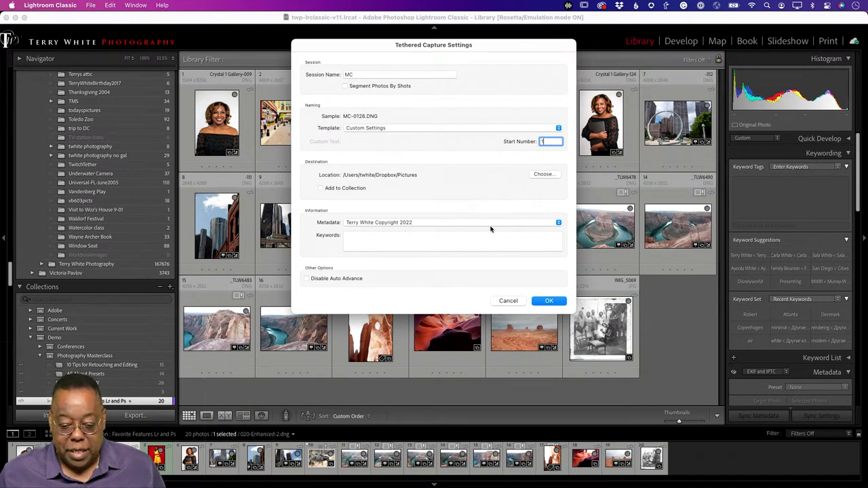
- Add captures to the Demo > Photography Masterclass > Favorite Features Lr and Ps collection and confirm
{"action": "left_click", "coordinate": [326, 189]}
{"action": "scroll", "coordinate": [468, 227], "scroll_direction": "down", "scroll_amount": 3}
{"action": "scroll", "coordinate": [450, 239], "scroll_direction": "up", "scroll_amount": 10}
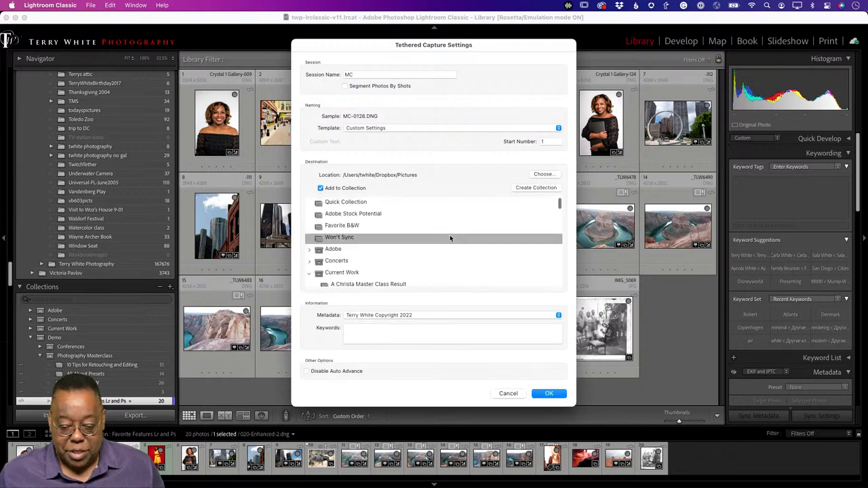
{"action": "scroll", "coordinate": [359, 236], "scroll_direction": "down", "scroll_amount": 1}
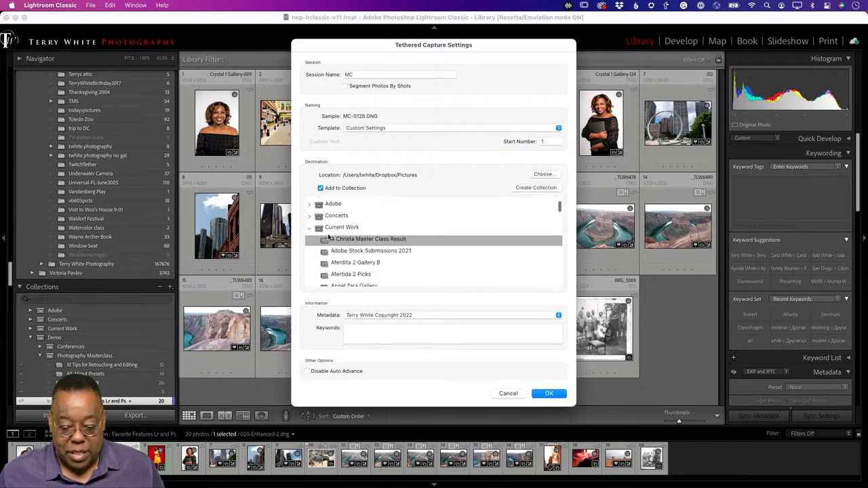
{"action": "left_click", "coordinate": [349, 229]}
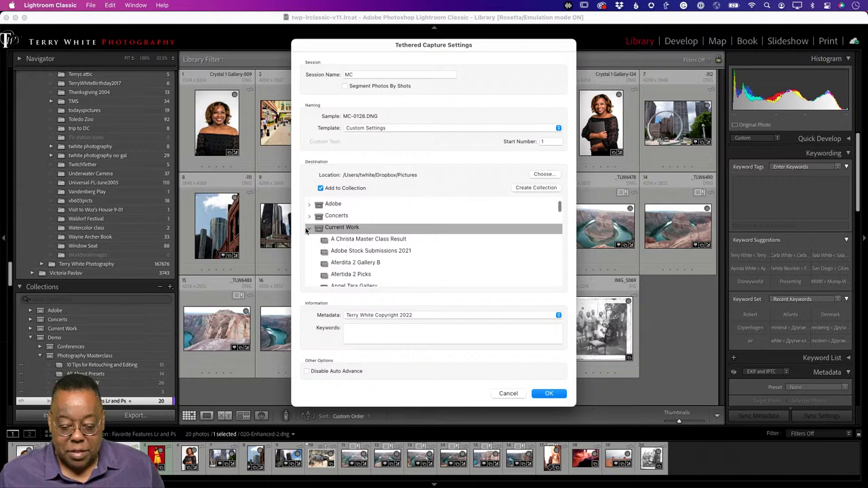
{"action": "left_click", "coordinate": [307, 230]}
{"action": "left_click", "coordinate": [309, 239]}
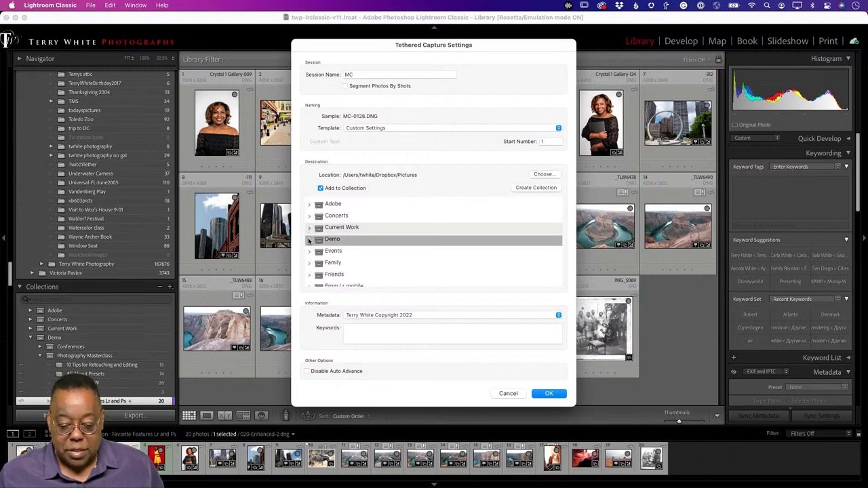
{"action": "left_click", "coordinate": [309, 241]}
{"action": "scroll", "coordinate": [360, 253], "scroll_direction": "down", "scroll_amount": 3}
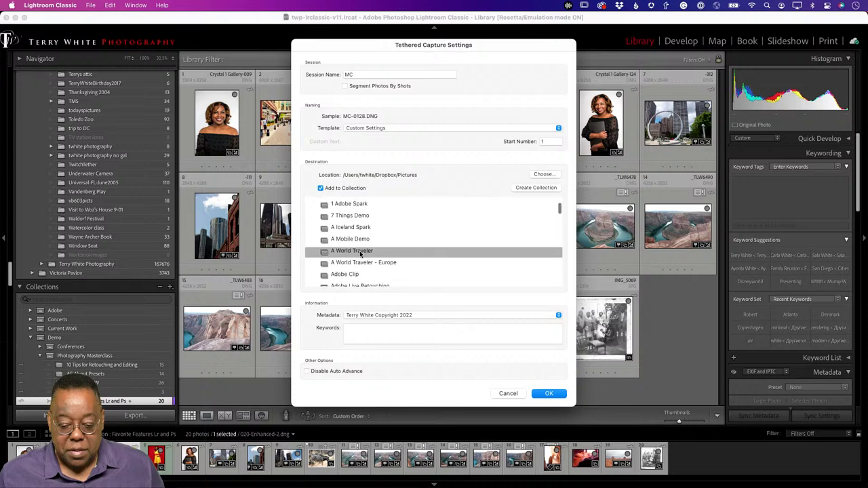
{"action": "scroll", "coordinate": [360, 253], "scroll_direction": "down", "scroll_amount": 20}
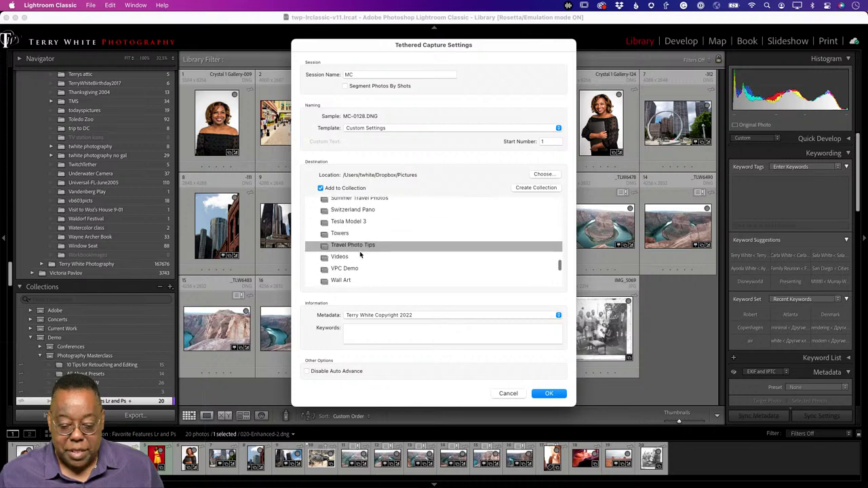
{"action": "scroll", "coordinate": [360, 255], "scroll_direction": "down", "scroll_amount": 5}
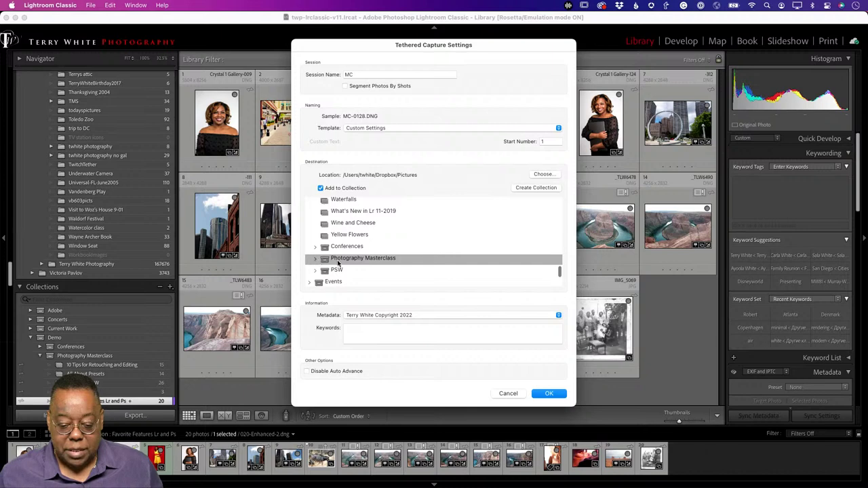
{"action": "double_click", "coordinate": [338, 262]}
{"action": "scroll", "coordinate": [360, 253], "scroll_direction": "down", "scroll_amount": 4}
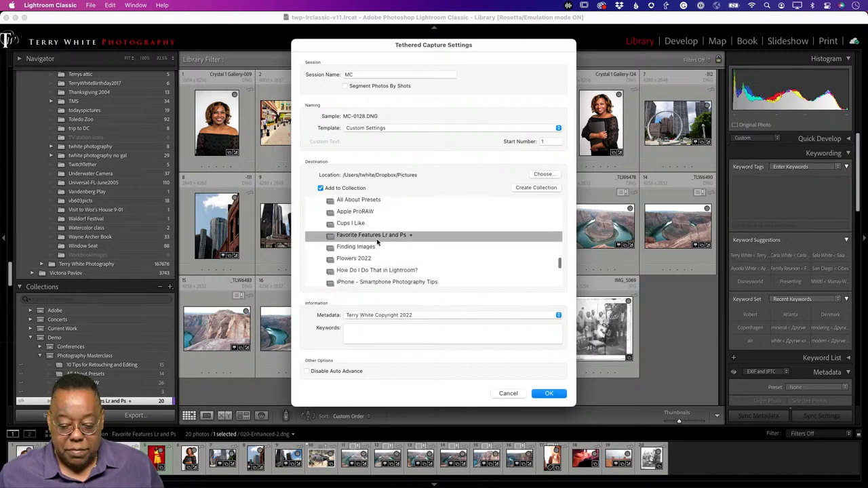
{"action": "left_click", "coordinate": [379, 236]}
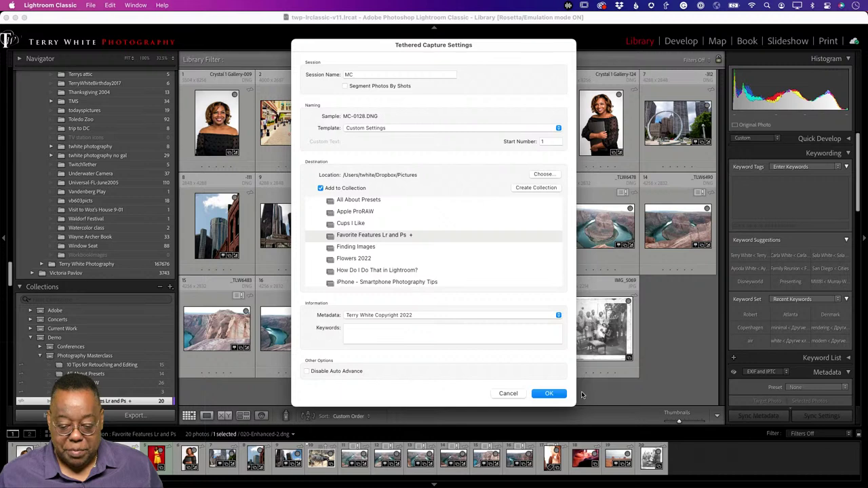
{"action": "left_click", "coordinate": [560, 396]}
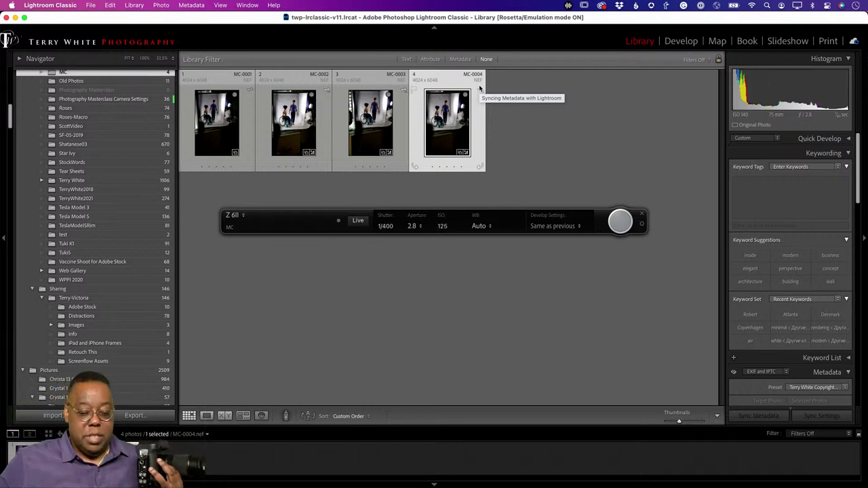
- Check the Live View preview, set the aperture to f/4.5, and capture shot MC-0005
{"action": "left_click", "coordinate": [358, 221]}
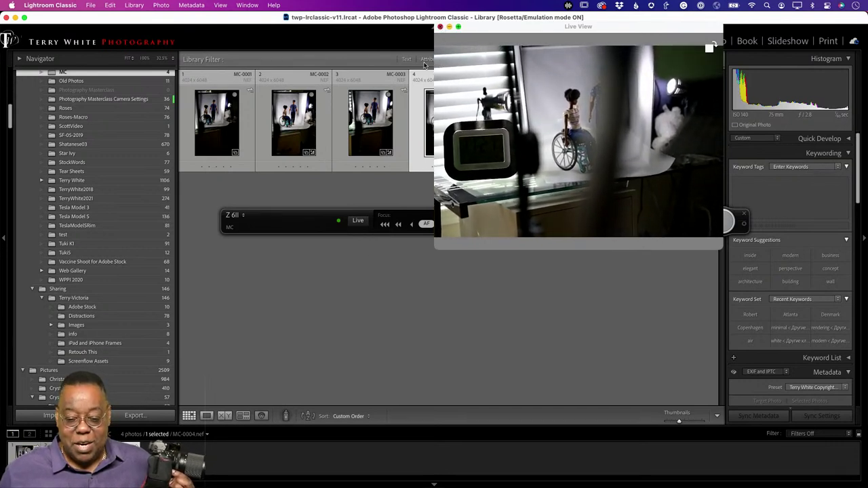
{"action": "left_click", "coordinate": [440, 27]}
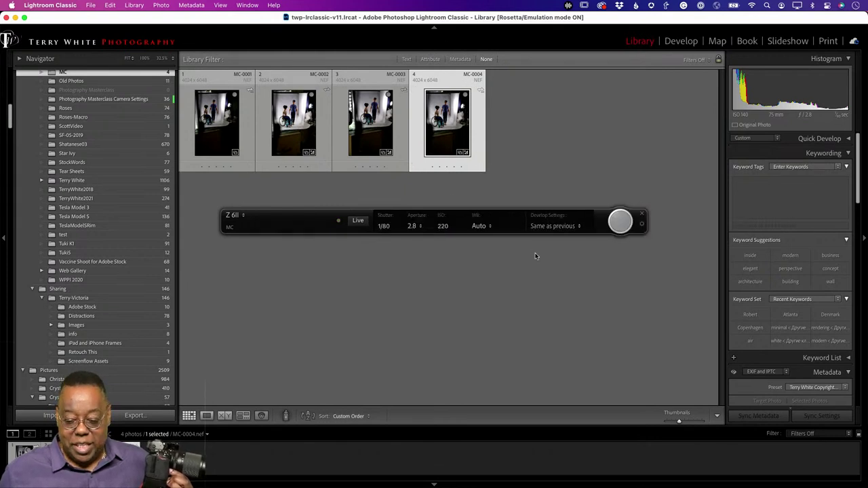
{"action": "left_click", "coordinate": [415, 227]}
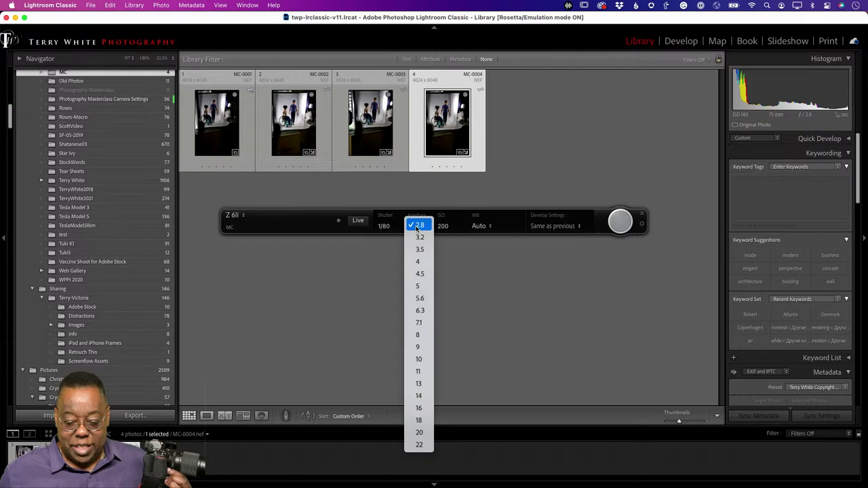
{"action": "left_click", "coordinate": [419, 274]}
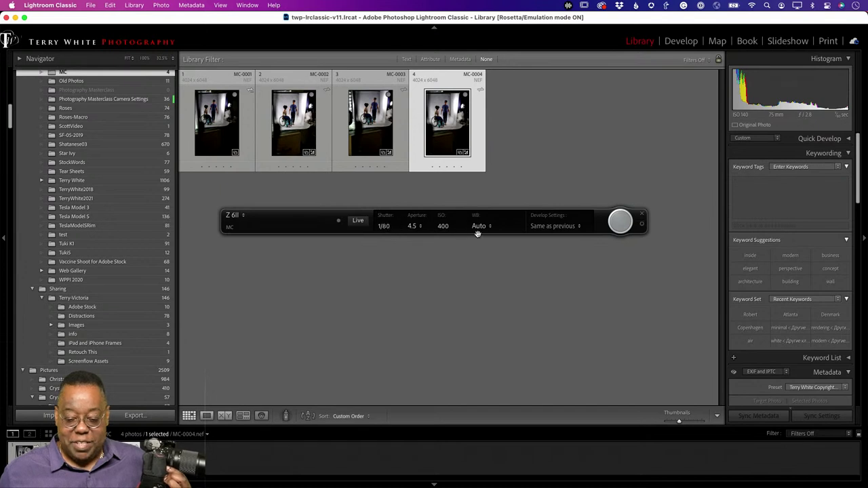
{"action": "left_click", "coordinate": [619, 222]}
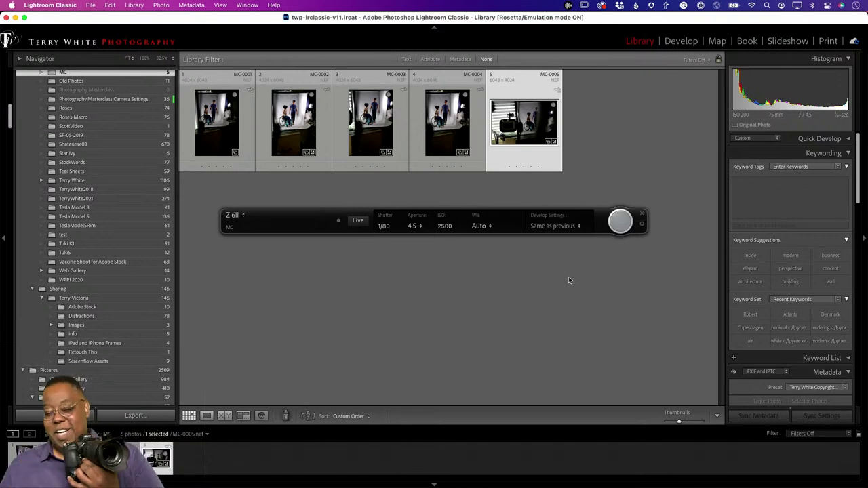
- Stop tethered capture and show the 25-photo Favorite Features Lr and Ps collection
{"action": "left_click", "coordinate": [643, 217]}
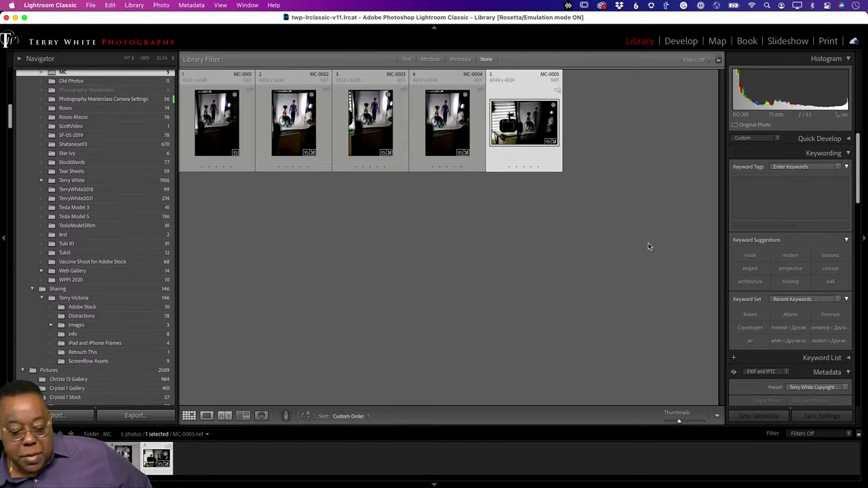
{"action": "scroll", "coordinate": [119, 329], "scroll_direction": "up", "scroll_amount": 15}
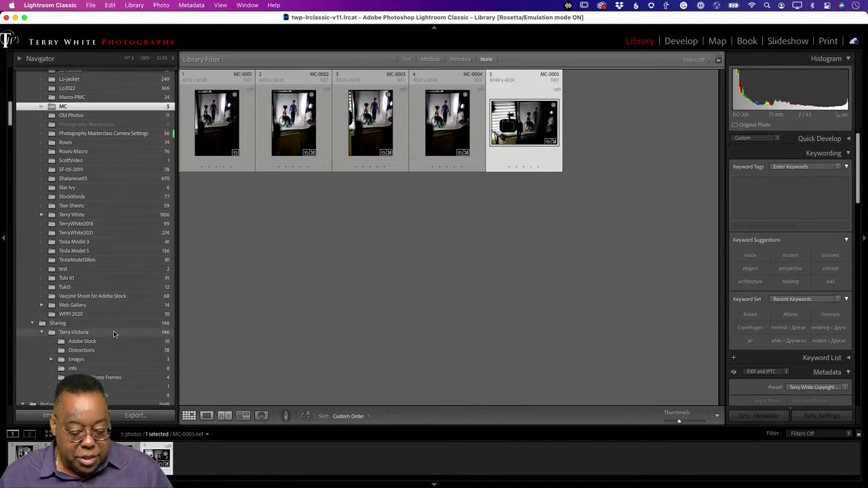
{"action": "scroll", "coordinate": [114, 335], "scroll_direction": "up", "scroll_amount": 15}
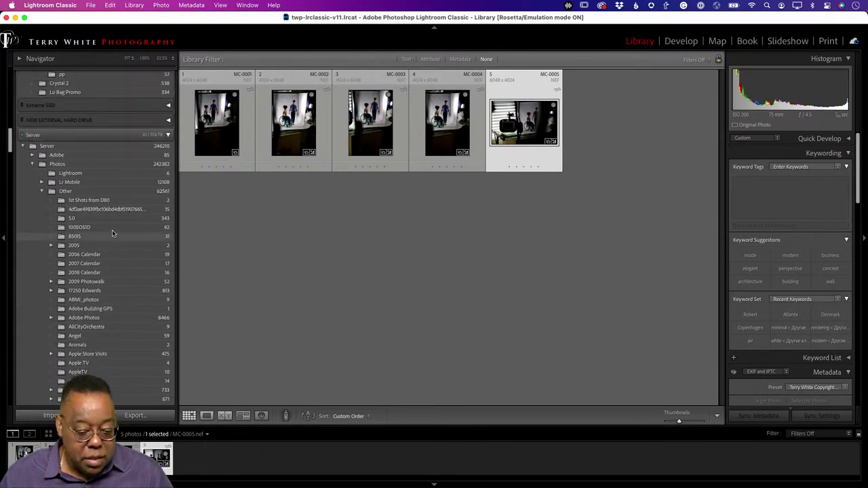
{"action": "left_click", "coordinate": [167, 135]}
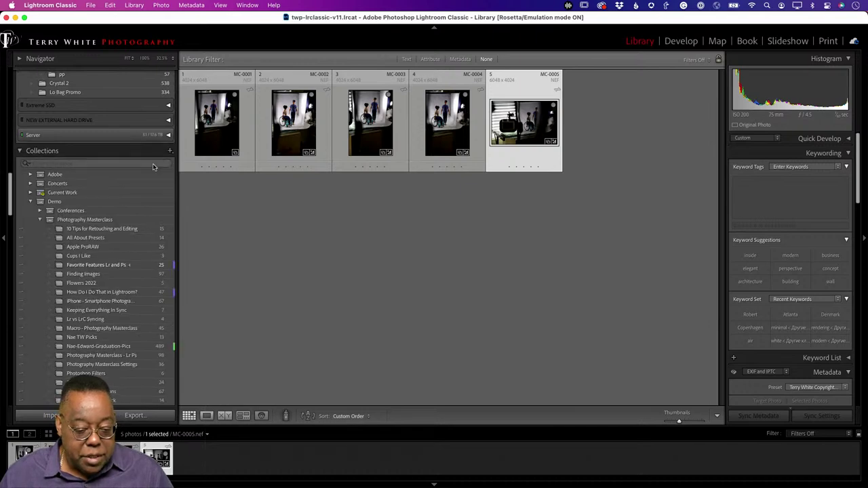
{"action": "left_click", "coordinate": [133, 266]}
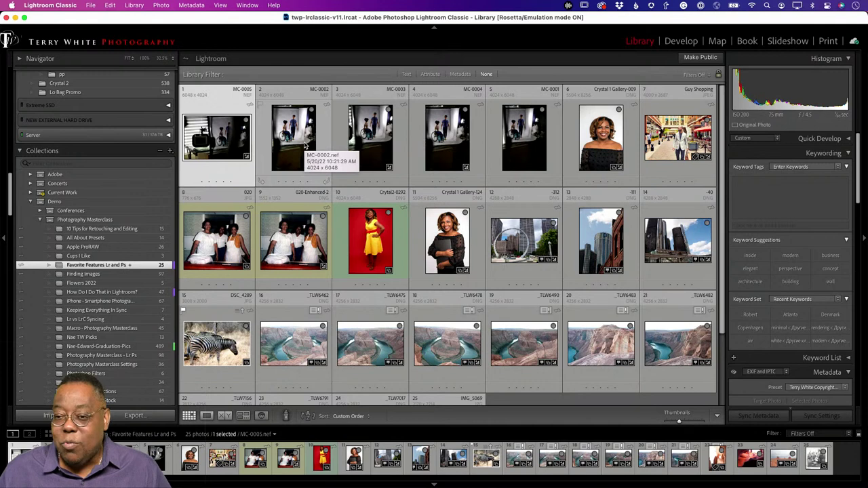
{"action": "left_click", "coordinate": [86, 5]}
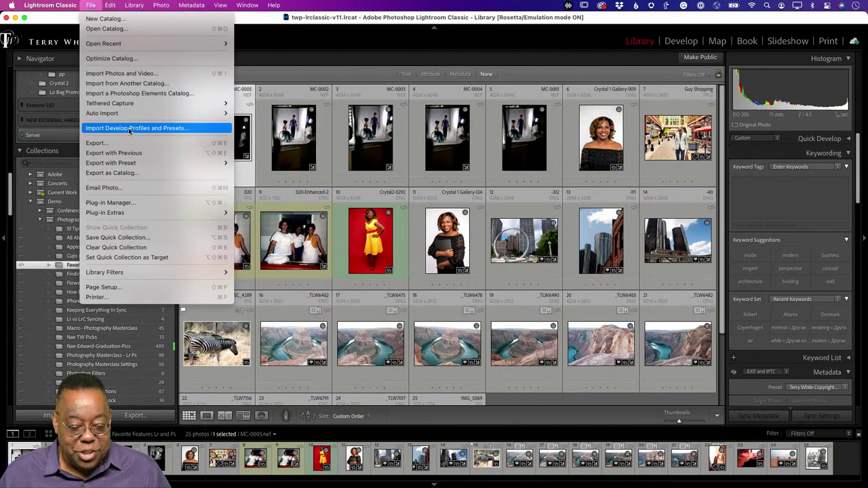
- Start a new tethered capture session, keeping the Custom Settings naming template
{"action": "mouse_move", "coordinate": [136, 107]}
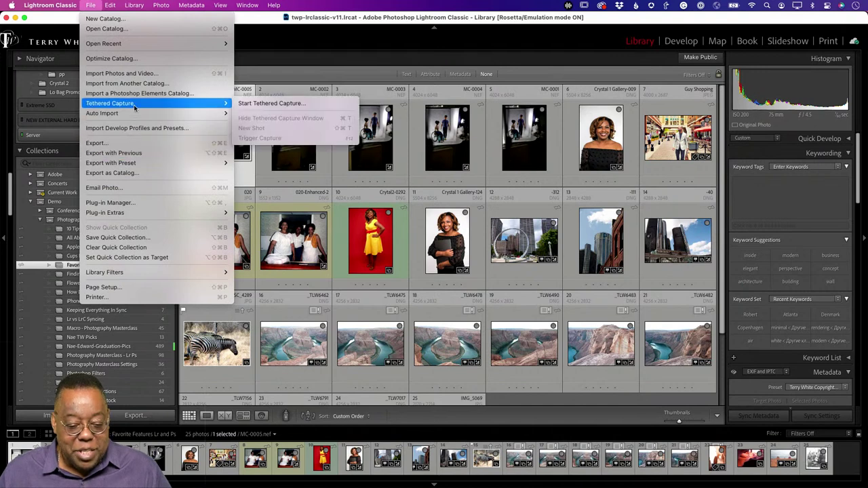
{"action": "left_click", "coordinate": [271, 103]}
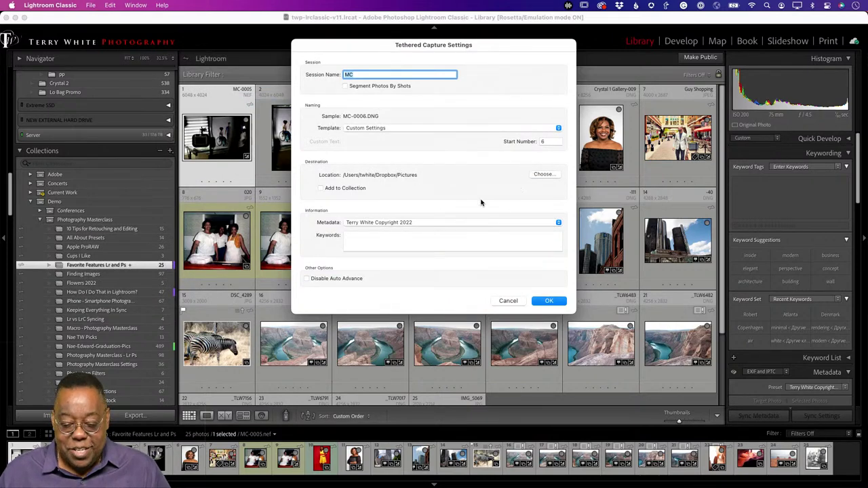
{"action": "left_click", "coordinate": [388, 130]}
{"action": "left_click", "coordinate": [318, 145]}
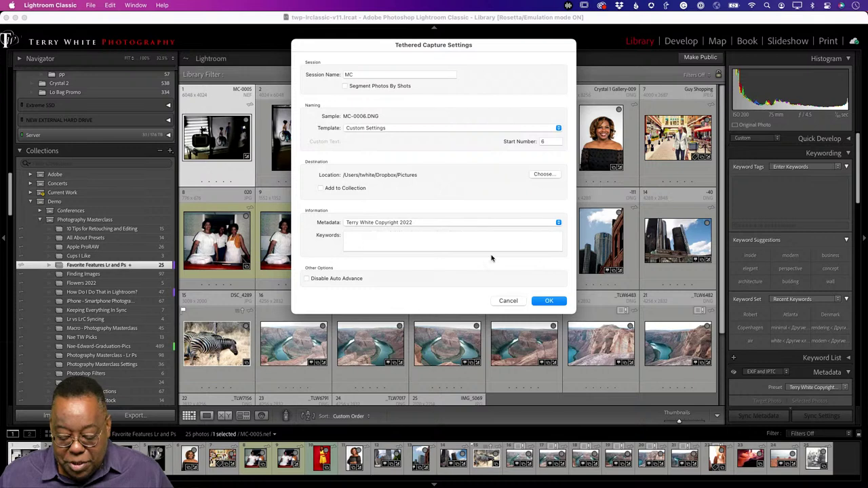
{"action": "left_click", "coordinate": [543, 301]}
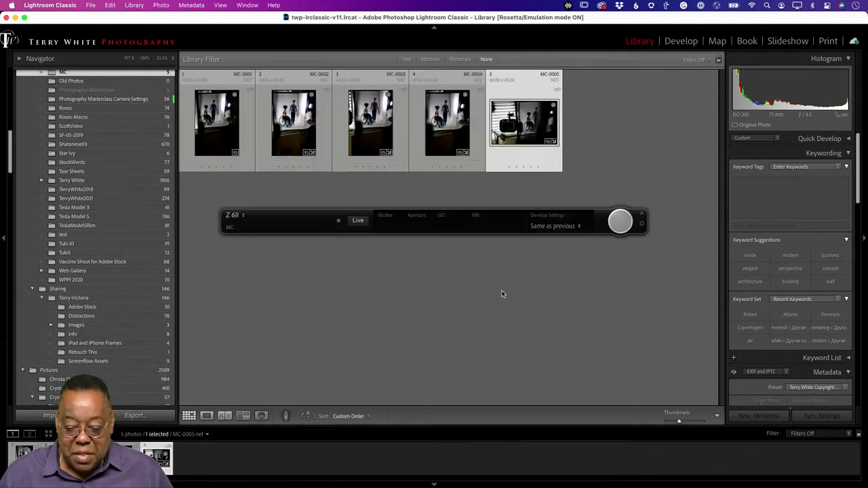
- Leave the incoming develop preset unchanged, then cancel camera detection and stop tethering
{"action": "left_click", "coordinate": [564, 229]}
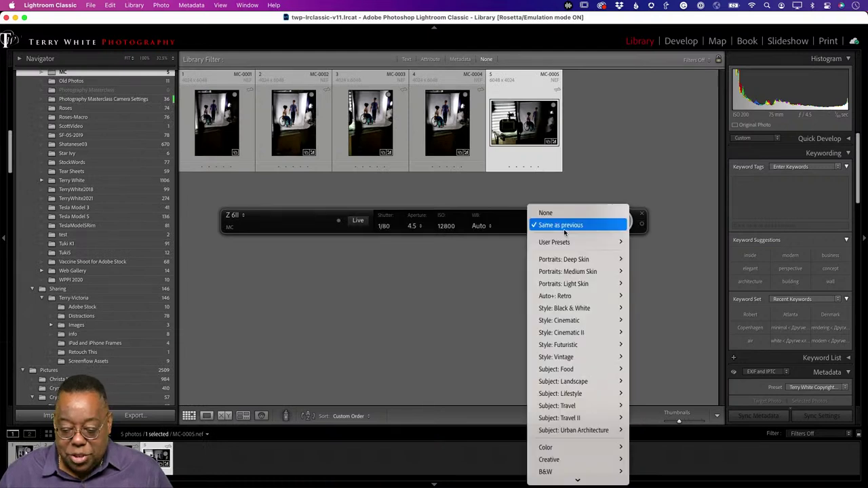
{"action": "left_click", "coordinate": [474, 310]}
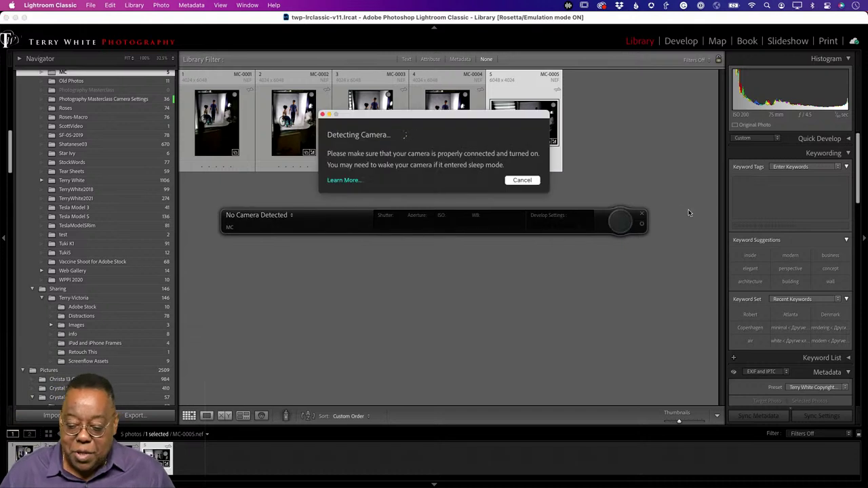
{"action": "left_click", "coordinate": [642, 214]}
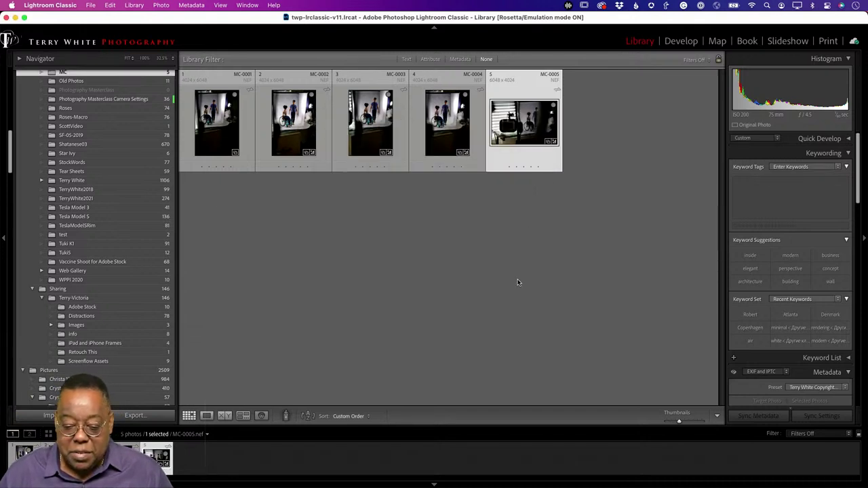
{"action": "scroll", "coordinate": [112, 332], "scroll_direction": "down", "scroll_amount": 5}
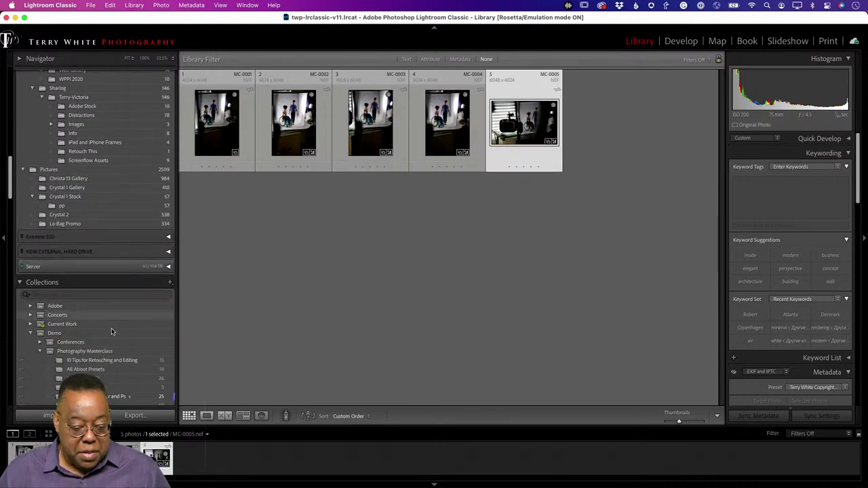
{"action": "scroll", "coordinate": [112, 332], "scroll_direction": "down", "scroll_amount": 3}
- Show the Favorite Features Lr and Ps collection and open one photo for editing
{"action": "left_click", "coordinate": [95, 291]}
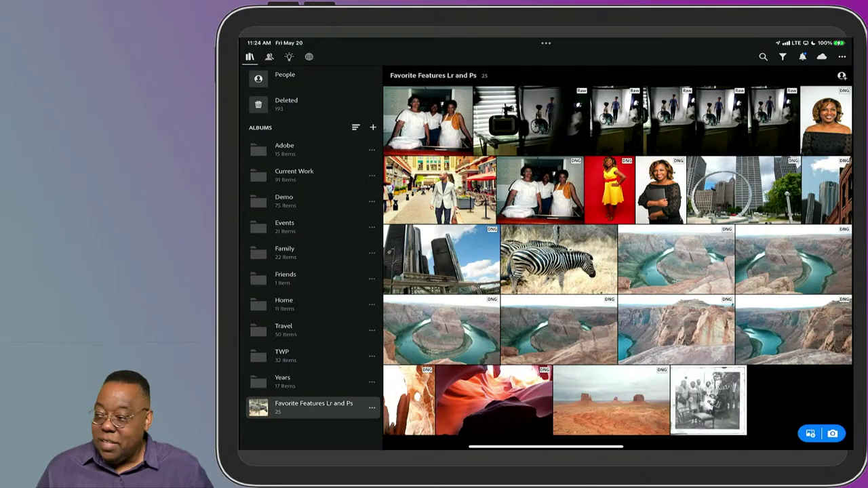
{"action": "left_click", "coordinate": [617, 118]}
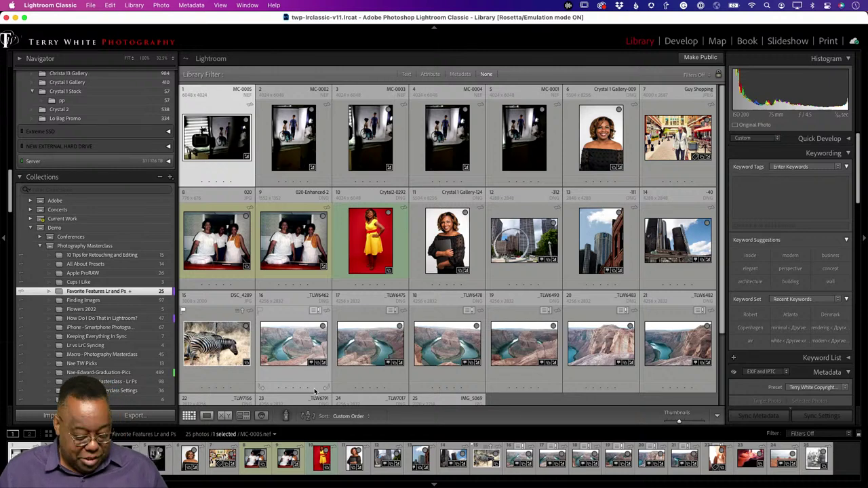
- Switch to the Lightroom desktop app and return to the album's photo grid
{"action": "key", "text": "super+Tab"}
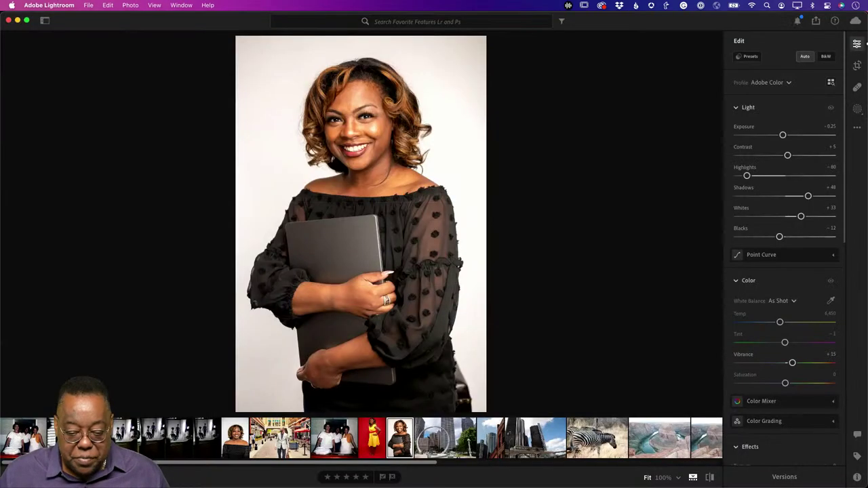
{"action": "key", "text": "g"}
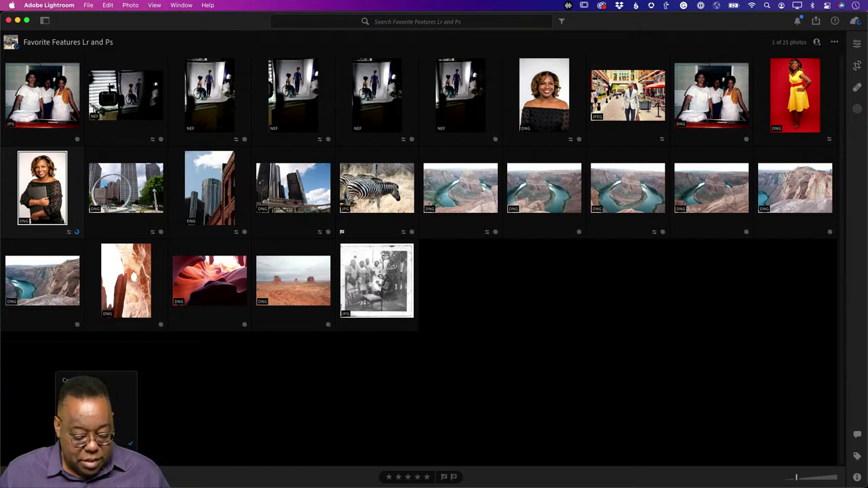
{"action": "left_click", "coordinate": [267, 411]}
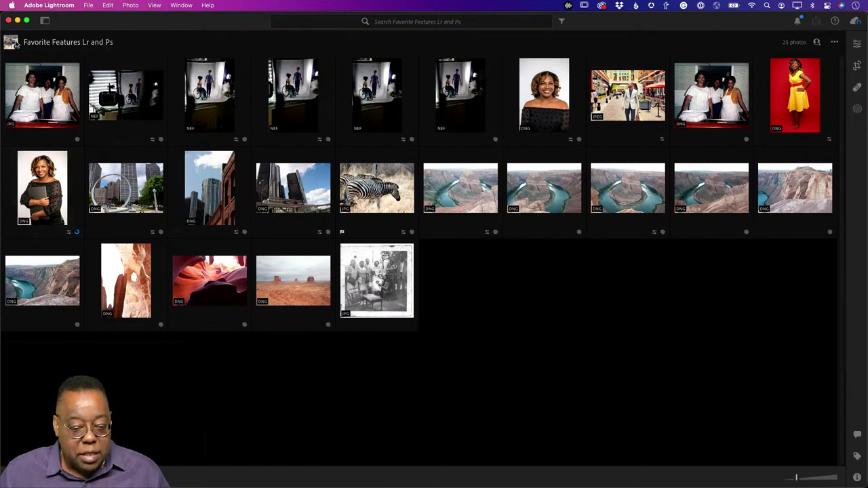
- Open the library sidebar and show All Photos, all 69,388 images
{"action": "left_click", "coordinate": [45, 20]}
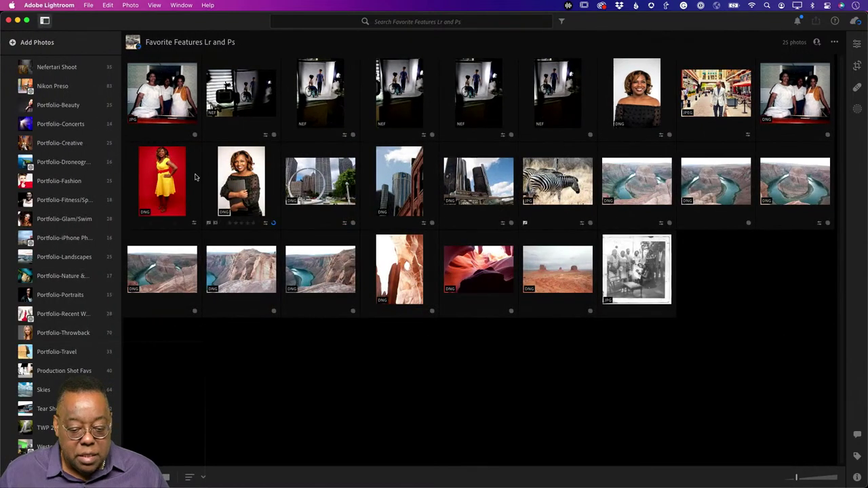
{"action": "left_click", "coordinate": [170, 179]}
{"action": "scroll", "coordinate": [66, 90], "scroll_direction": "up", "scroll_amount": 10}
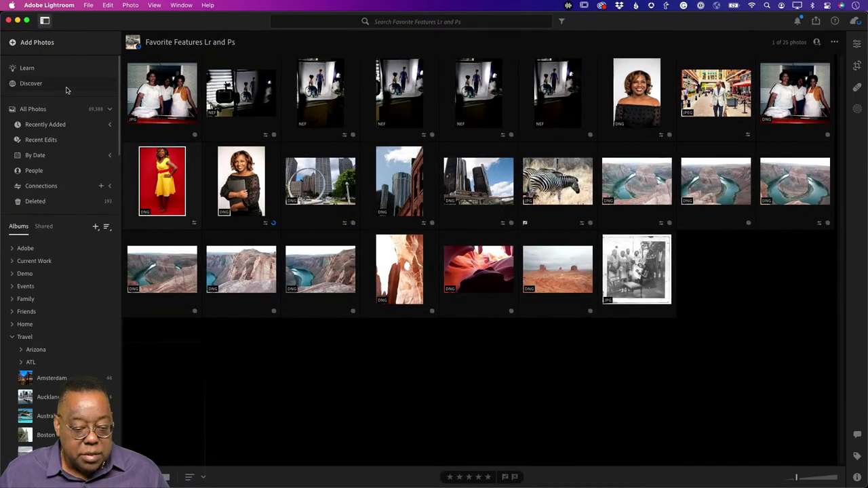
{"action": "left_click", "coordinate": [54, 112]}
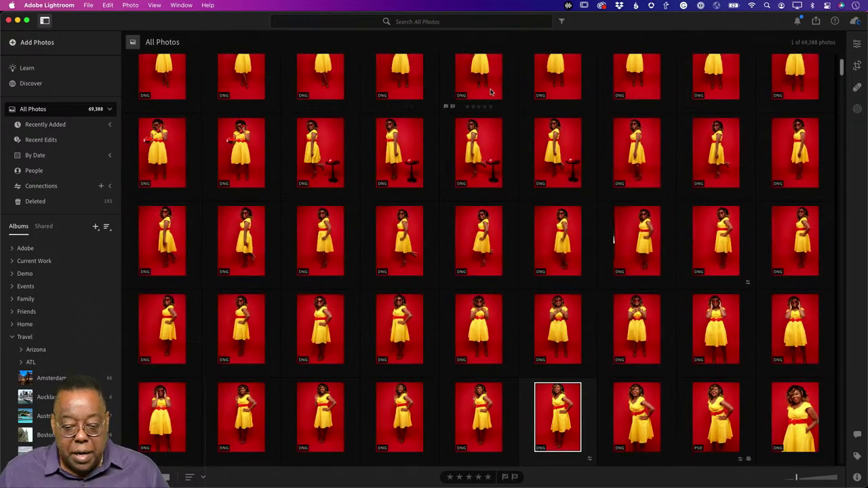
{"action": "left_click", "coordinate": [424, 22]}
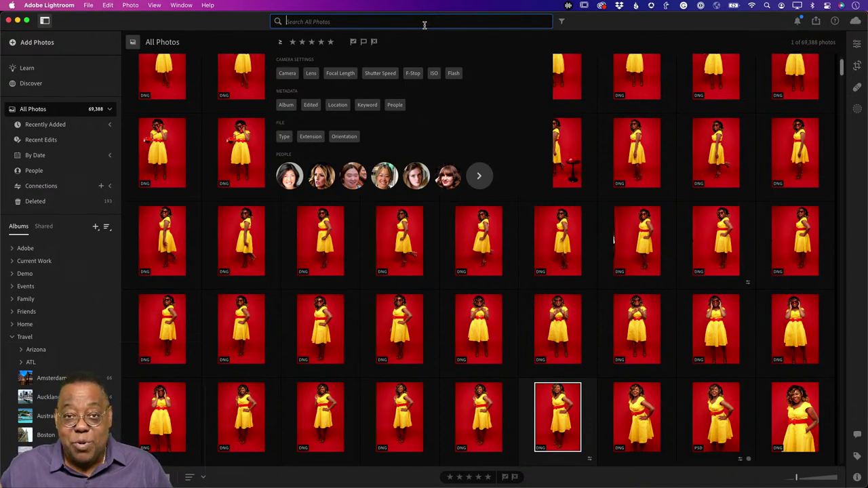
- Search for 'waterfall', browse the 536 results, then clear the search
{"action": "type", "text": "waterf"}
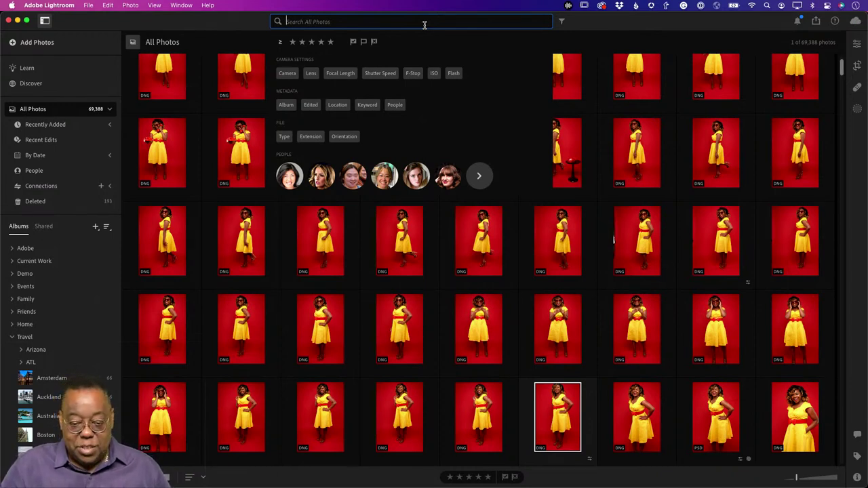
{"action": "type", "text": "all"}
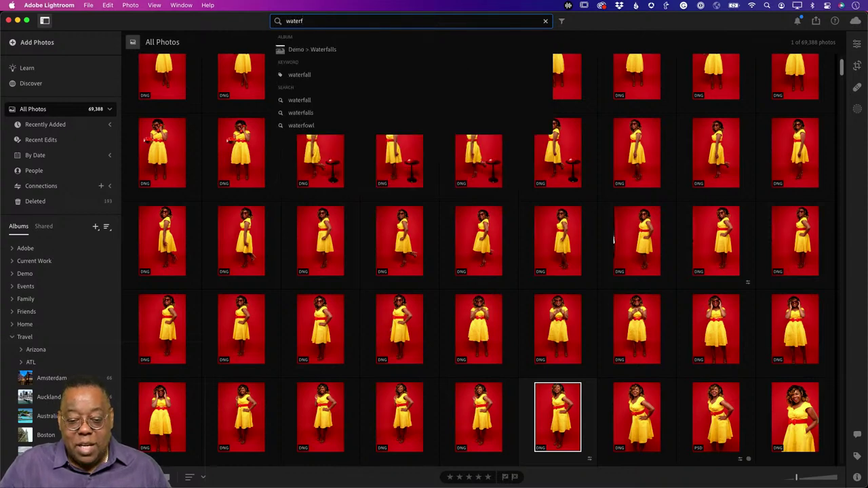
{"action": "key", "text": "Return"}
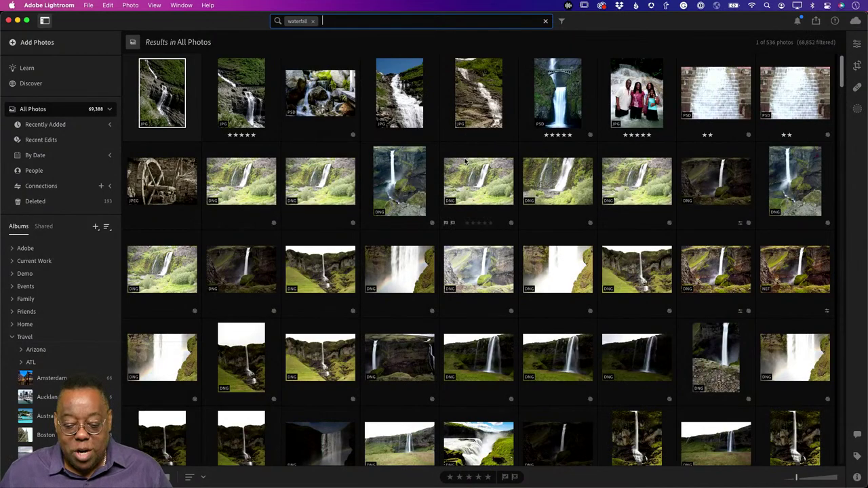
{"action": "scroll", "coordinate": [464, 161], "scroll_direction": "down", "scroll_amount": 5}
{"action": "scroll", "coordinate": [464, 161], "scroll_direction": "down", "scroll_amount": 4}
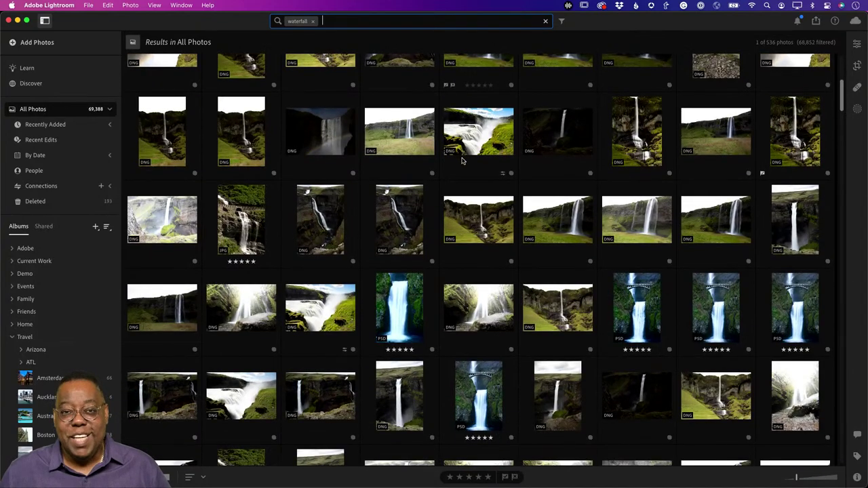
{"action": "scroll", "coordinate": [462, 160], "scroll_direction": "down", "scroll_amount": 5}
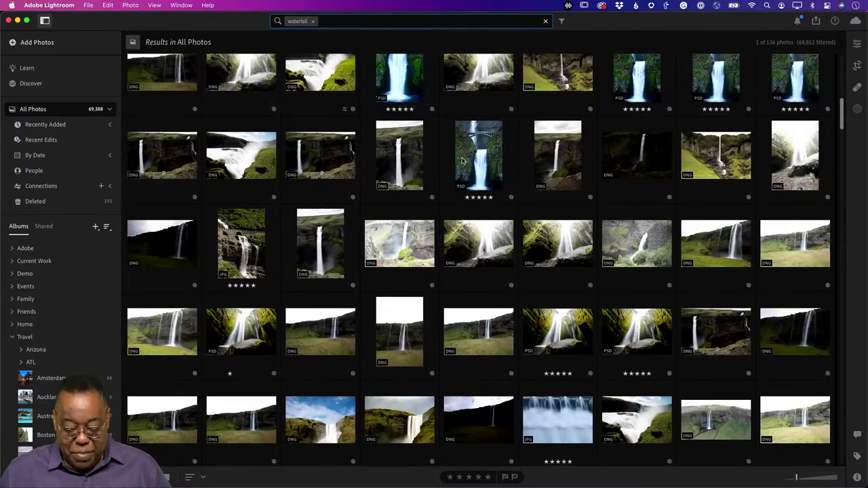
{"action": "scroll", "coordinate": [462, 161], "scroll_direction": "down", "scroll_amount": 5}
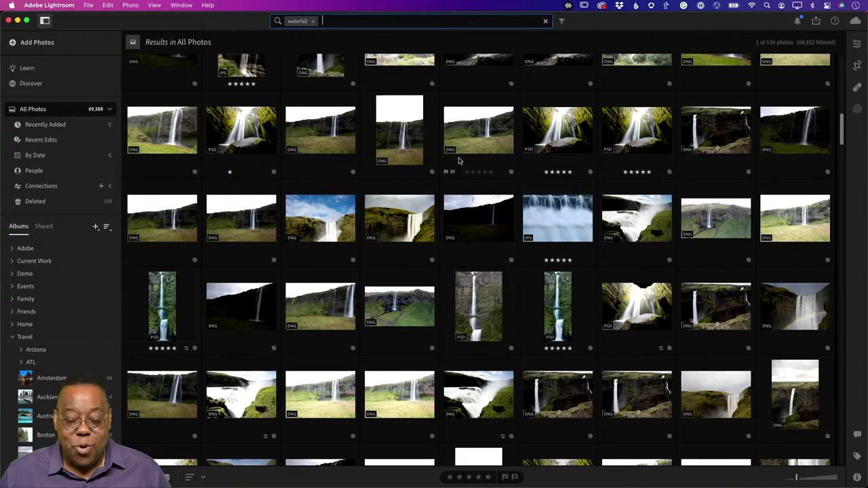
{"action": "scroll", "coordinate": [458, 161], "scroll_direction": "down", "scroll_amount": 5}
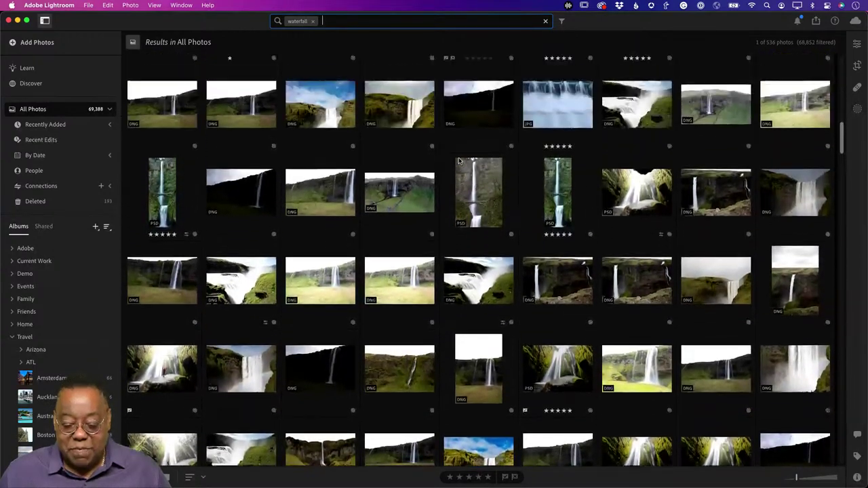
{"action": "scroll", "coordinate": [434, 136], "scroll_direction": "up", "scroll_amount": 10}
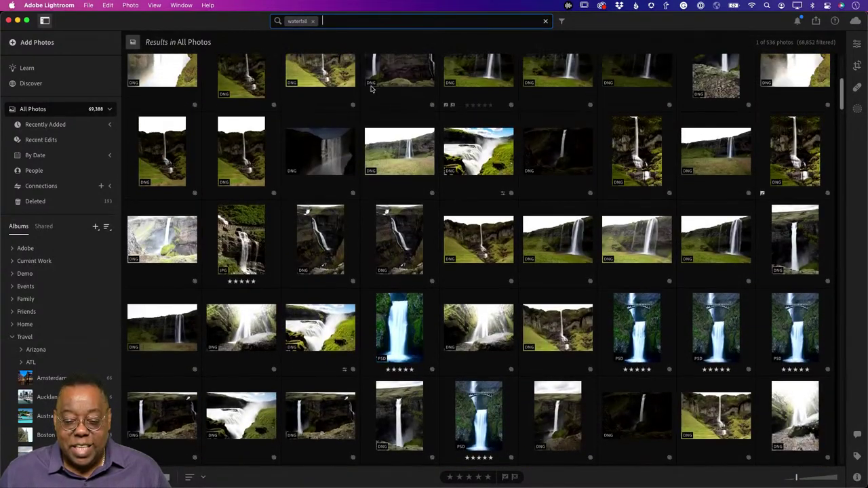
{"action": "left_click", "coordinate": [313, 22]}
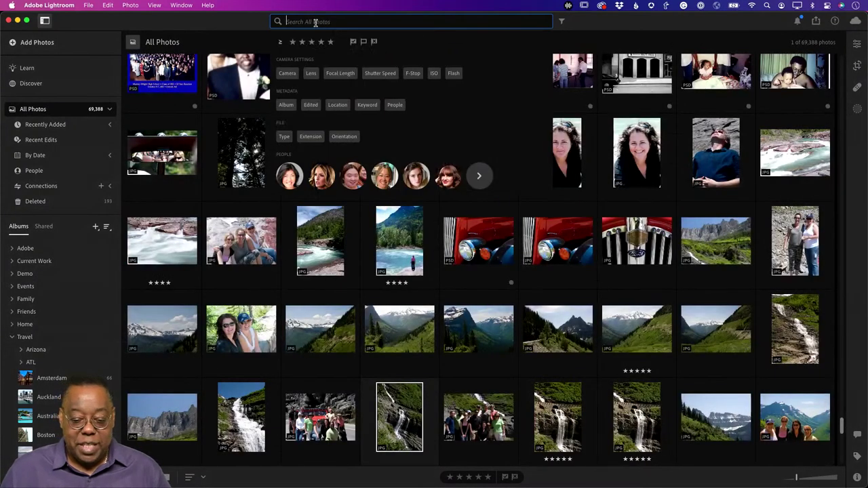
- Search for 'Mountains' (1,644 photos), then switch back to Lightroom Classic
{"action": "type", "text": "Mounta"}
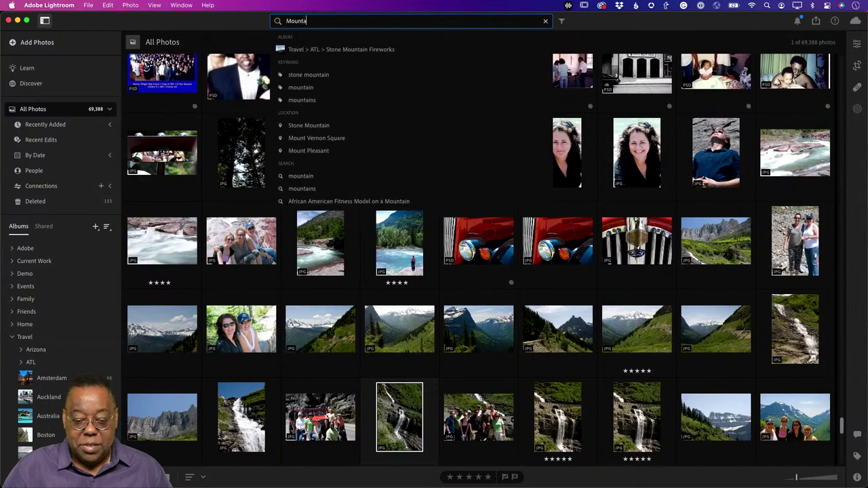
{"action": "type", "text": "ins"}
{"action": "key", "text": "Return"}
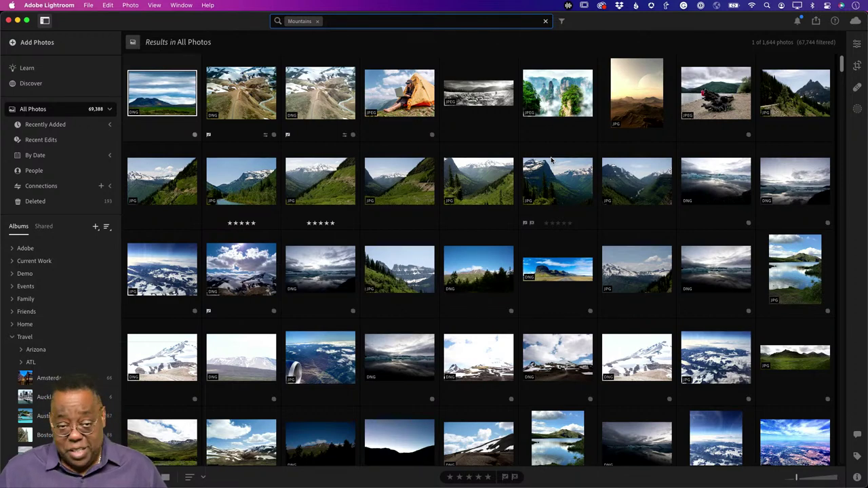
{"action": "key", "text": "super+Tab"}
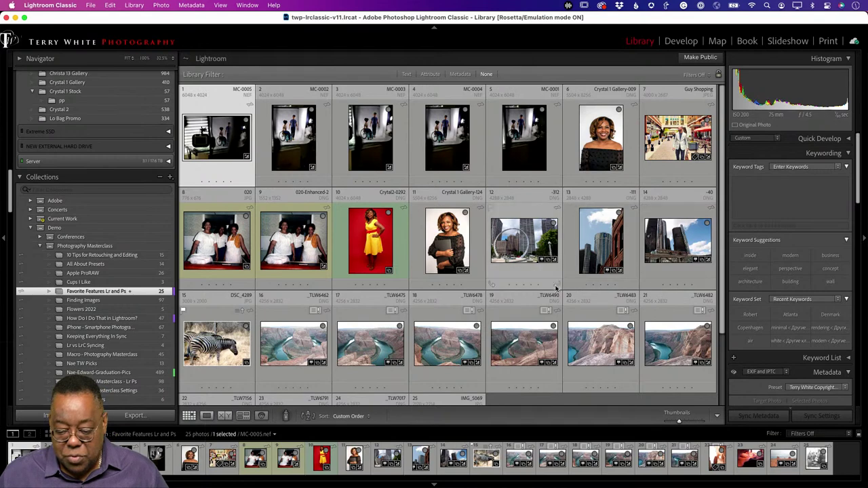
- Open the ring sculpture photo 312.dng in the Develop module
{"action": "double_click", "coordinate": [522, 247]}
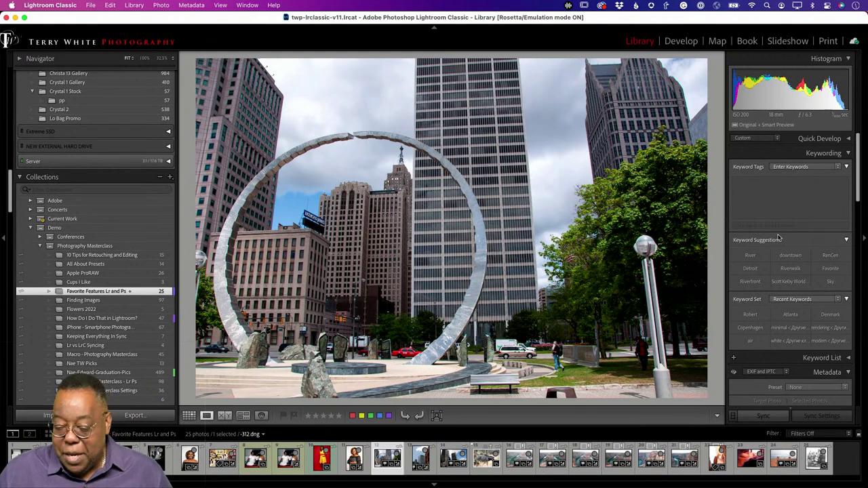
{"action": "scroll", "coordinate": [854, 207], "scroll_direction": "down", "scroll_amount": 1}
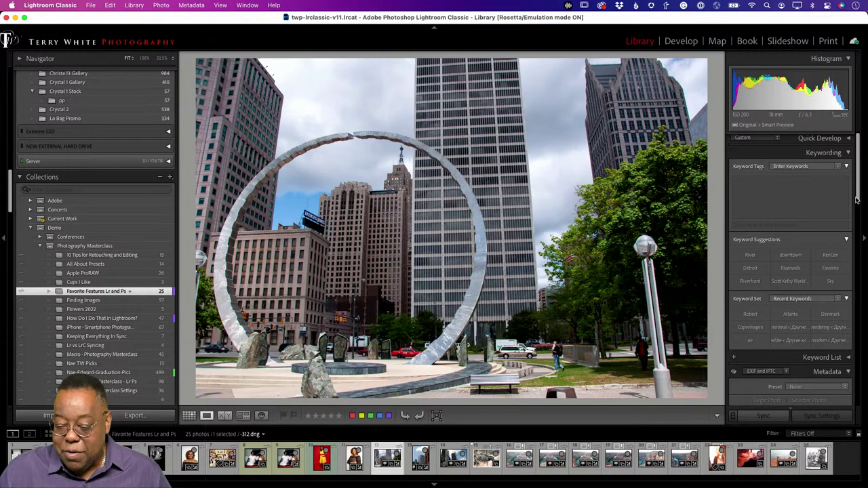
{"action": "left_click_drag", "start_coordinate": [856, 200], "coordinate": [830, 115]}
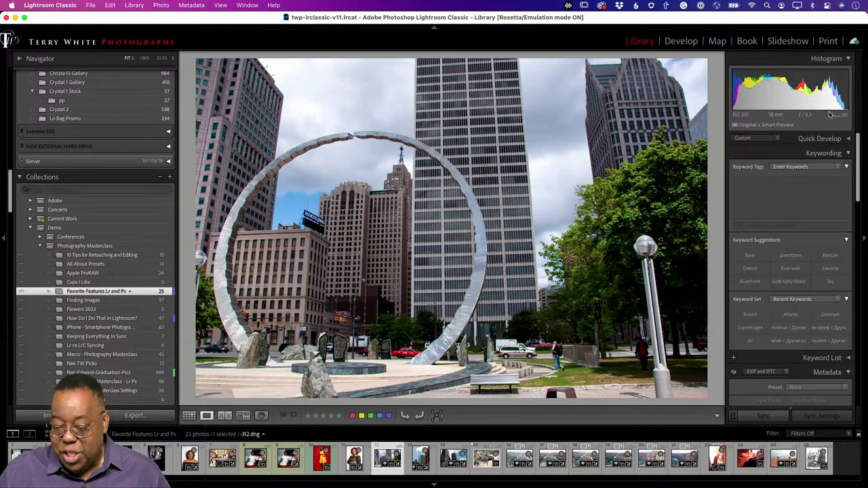
{"action": "left_click", "coordinate": [681, 41]}
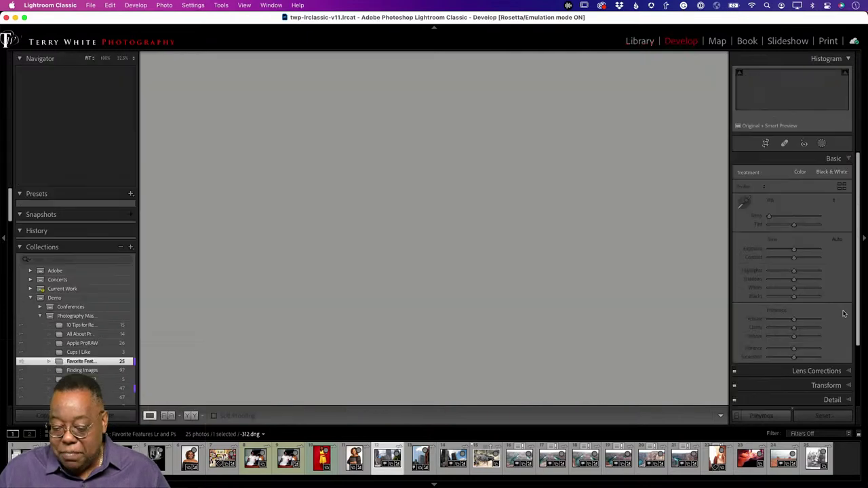
- Apply Auto Upright in the Transform panel to straighten 312.dng's leaning towers
{"action": "scroll", "coordinate": [829, 320], "scroll_direction": "down", "scroll_amount": 3}
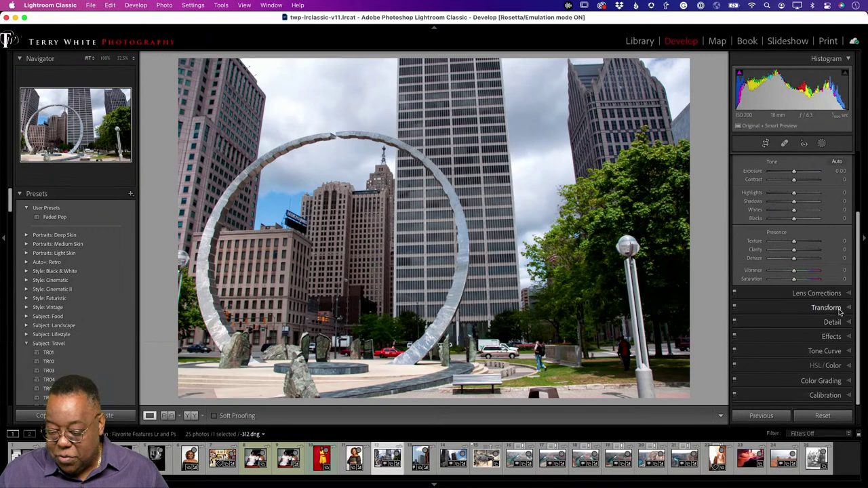
{"action": "left_click", "coordinate": [840, 310]}
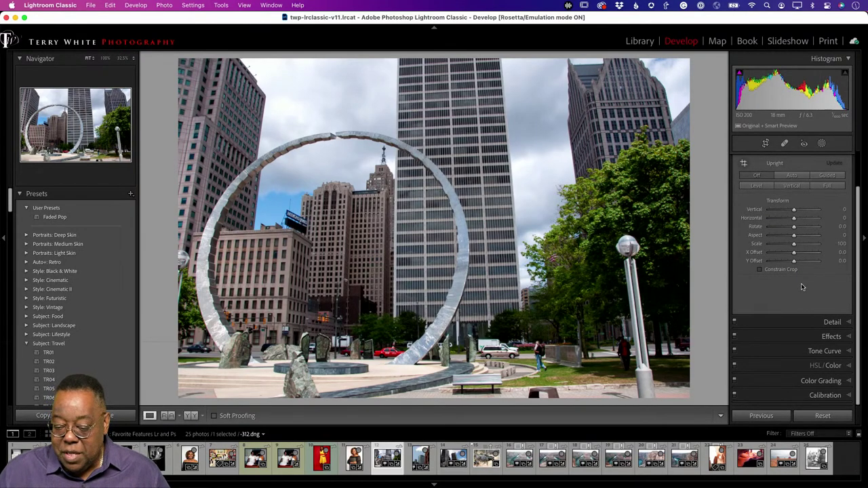
{"action": "left_click", "coordinate": [791, 176]}
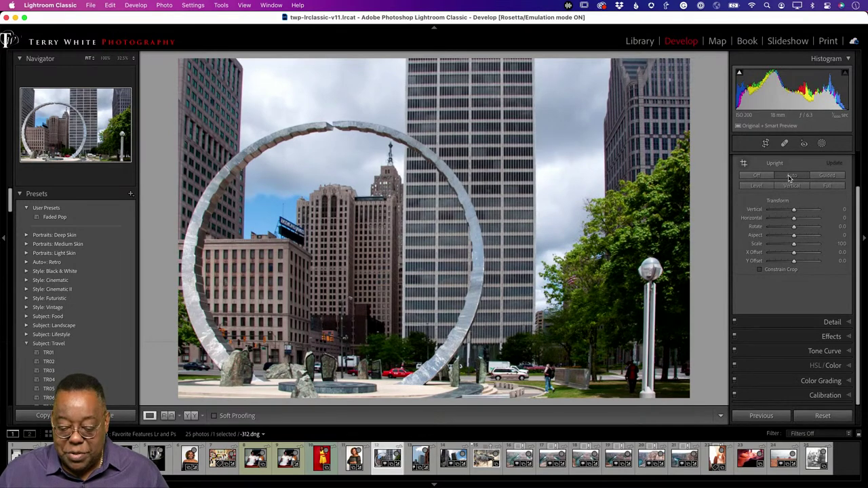
- Turn Upright off and switch to the Guided Upright tool
{"action": "left_click", "coordinate": [757, 176]}
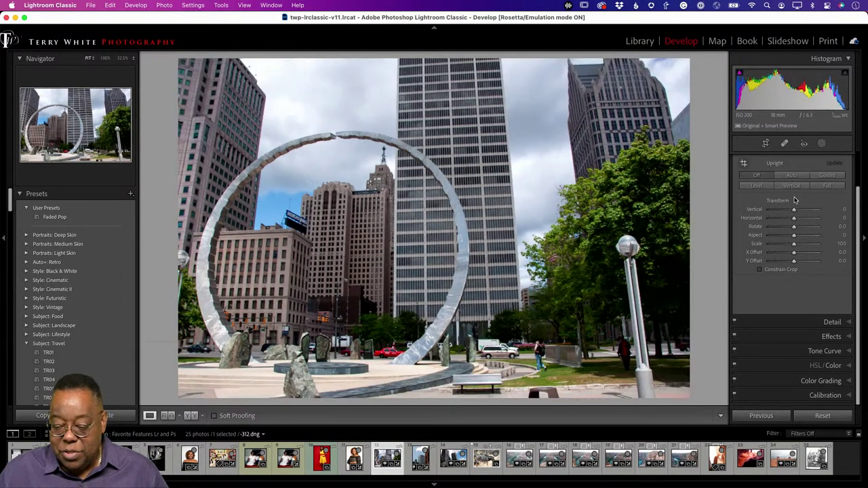
{"action": "left_click", "coordinate": [827, 176]}
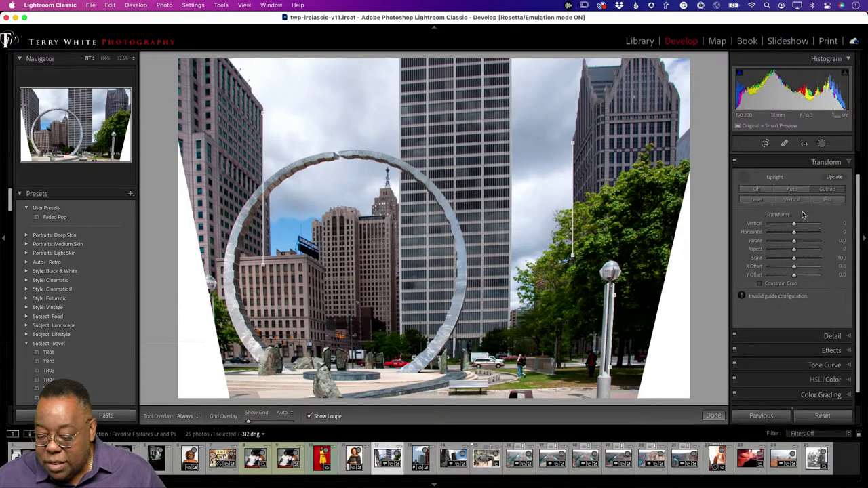
- Reset the upright, then place Guided Upright guides on the right tower and left building edges, Scale at 100
{"action": "left_click", "coordinate": [778, 179], "text": "alt"}
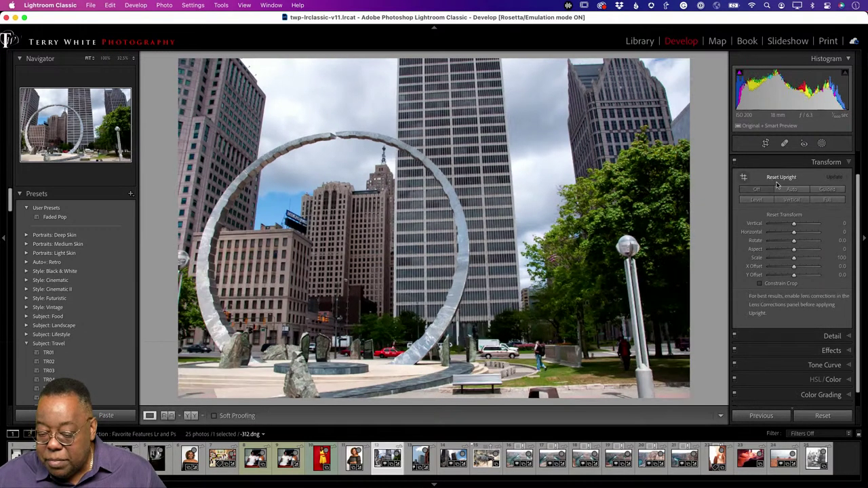
{"action": "left_click", "coordinate": [827, 189]}
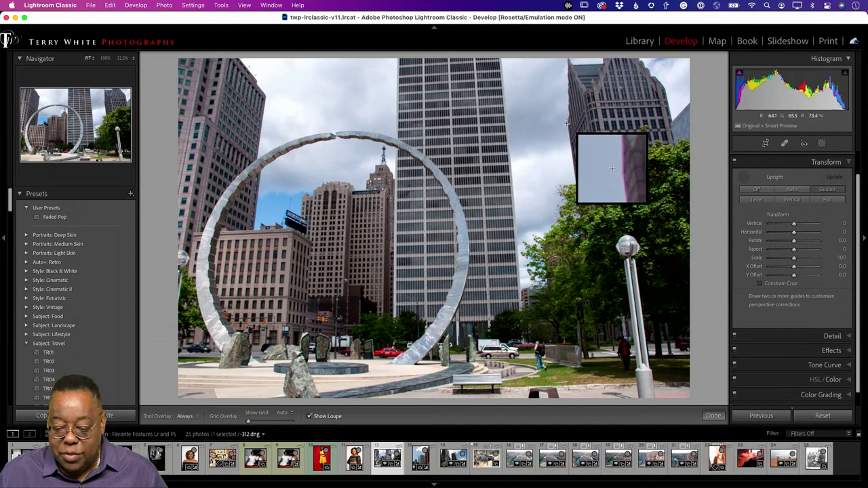
{"action": "left_click_drag", "start_coordinate": [566, 123], "coordinate": [577, 194]}
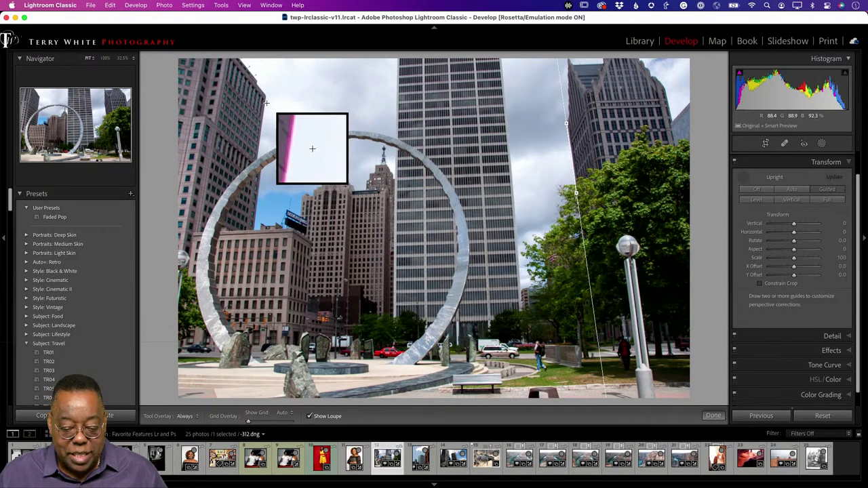
{"action": "mouse_move", "coordinate": [266, 100]}
{"action": "left_mouse_down"}
{"action": "mouse_move", "coordinate": [245, 170]}
{"action": "mouse_move", "coordinate": [255, 195]}
{"action": "left_mouse_up"}
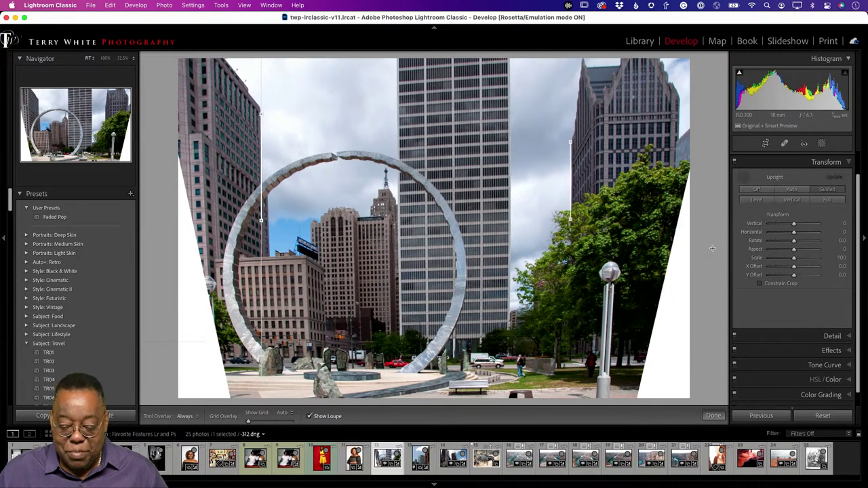
{"action": "mouse_move", "coordinate": [807, 282]}
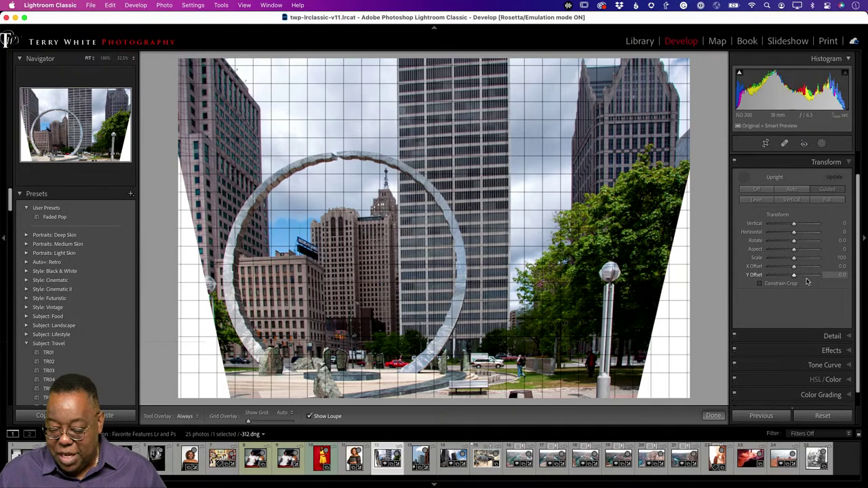
{"action": "mouse_move", "coordinate": [795, 258]}
{"action": "left_mouse_down"}
{"action": "mouse_move", "coordinate": [807, 263]}
{"action": "mouse_move", "coordinate": [797, 262]}
{"action": "left_mouse_up"}
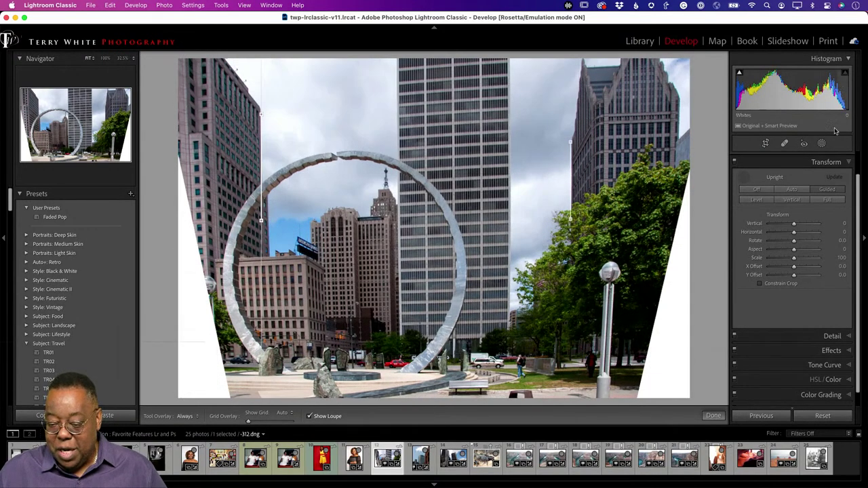
{"action": "left_click", "coordinate": [744, 178]}
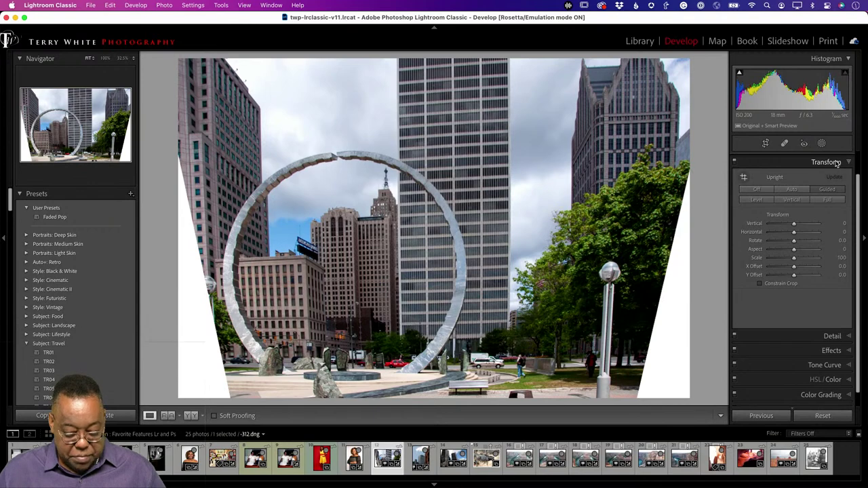
- Crop 312.dng narrower from both sides to remove the white corner wedges
{"action": "key", "text": "r"}
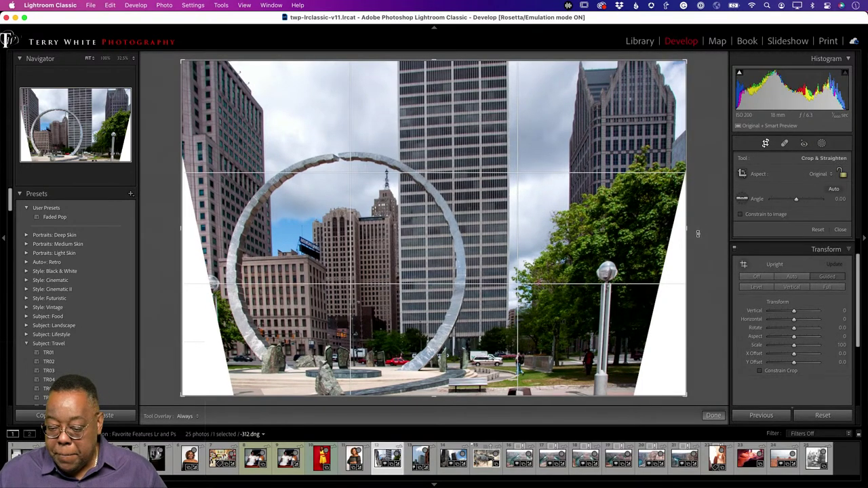
{"action": "left_click_drag", "start_coordinate": [687, 230], "coordinate": [660, 232]}
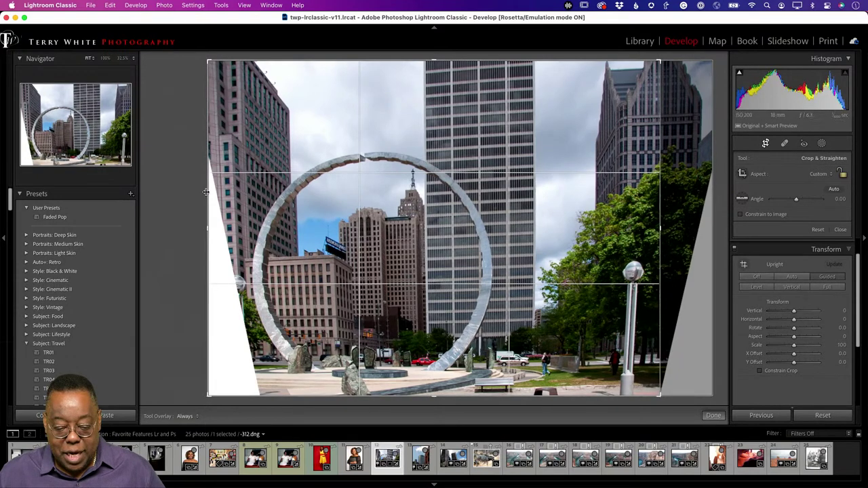
{"action": "left_click_drag", "start_coordinate": [216, 185], "coordinate": [235, 226]}
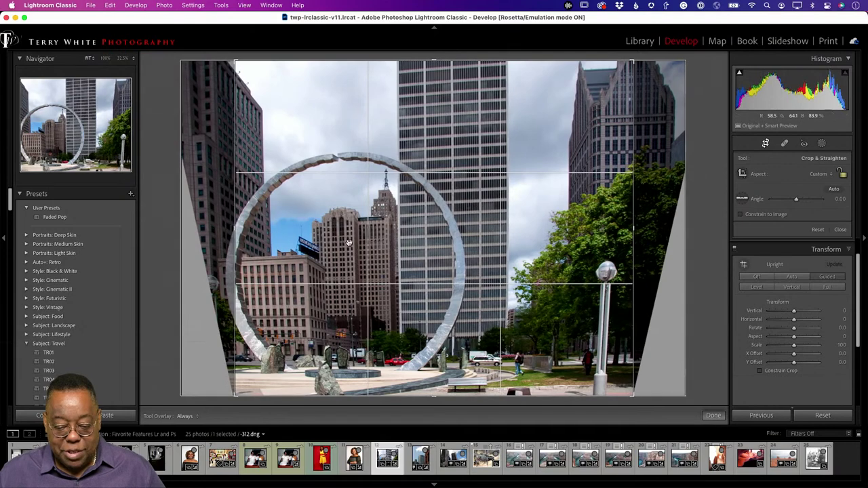
{"action": "key", "text": "Return"}
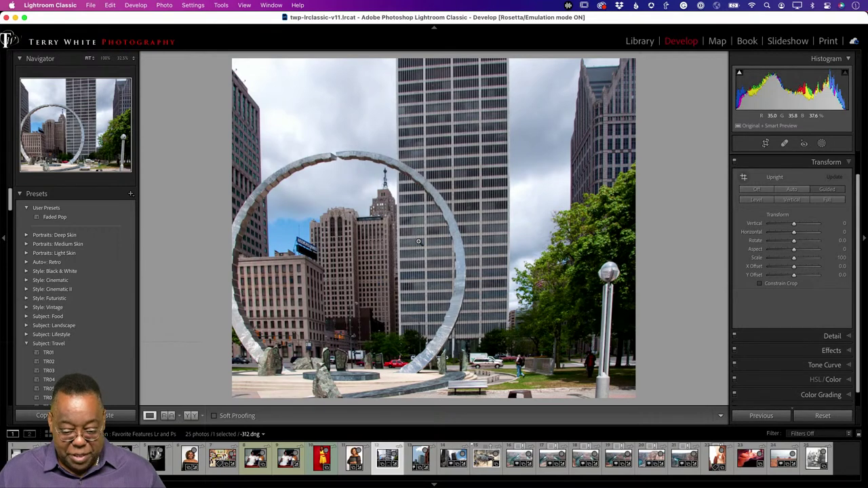
- Open the GM tower photo 111.dng in the Develop module
{"action": "key", "text": "g"}
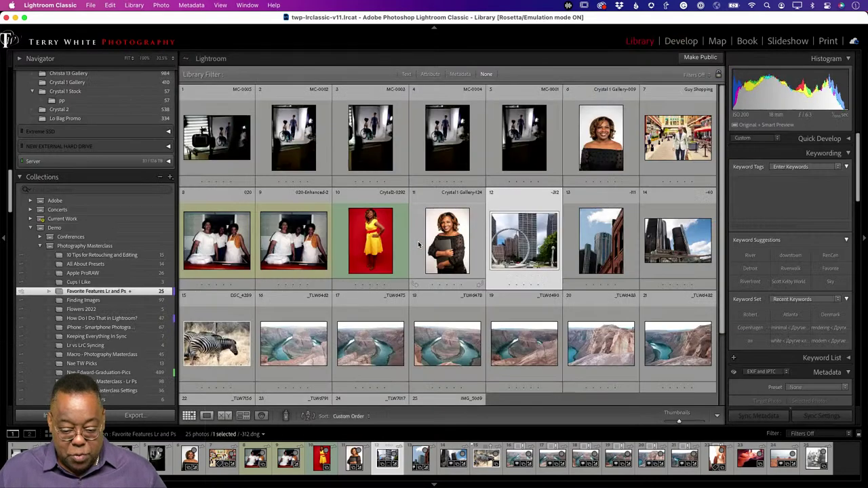
{"action": "left_click", "coordinate": [610, 253]}
{"action": "double_click", "coordinate": [610, 253]}
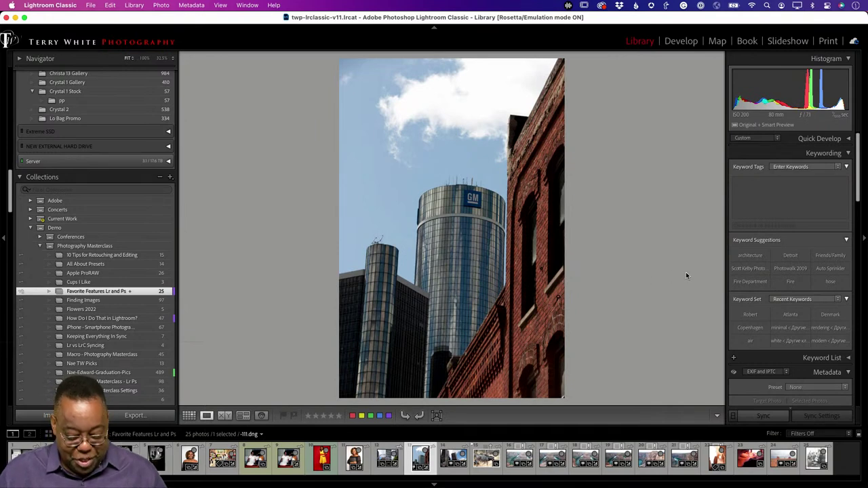
{"action": "key", "text": "d"}
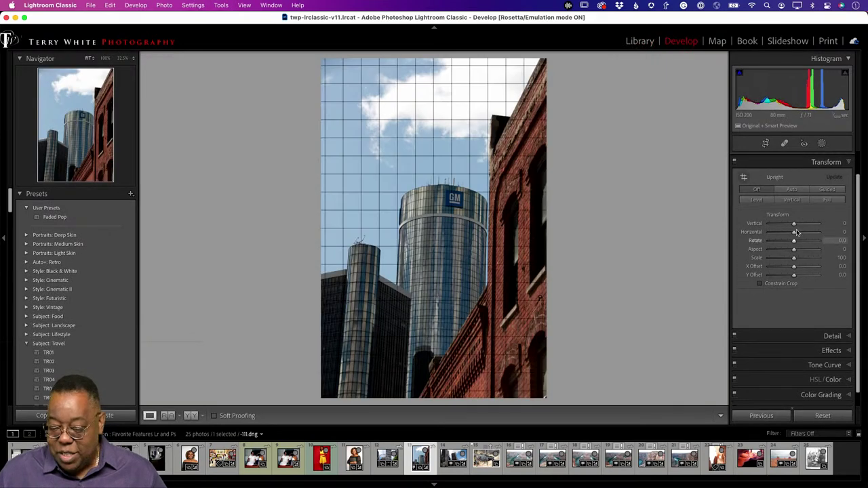
- Try an automatic upright correction, then reset the upright settings to start over
{"action": "left_click", "coordinate": [792, 189]}
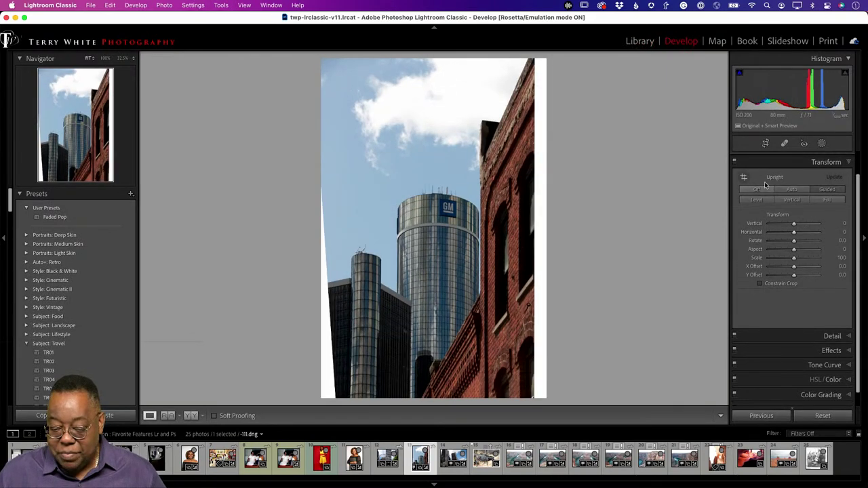
{"action": "key", "text": "alt"}
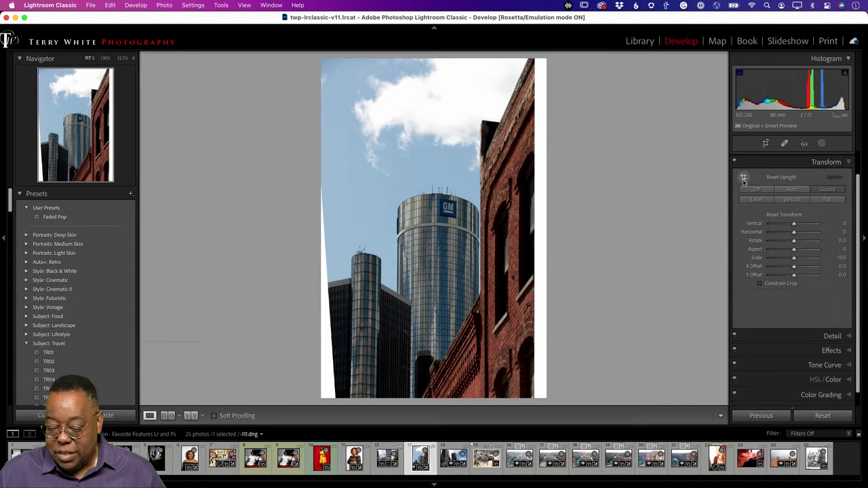
{"action": "left_click", "coordinate": [744, 179]}
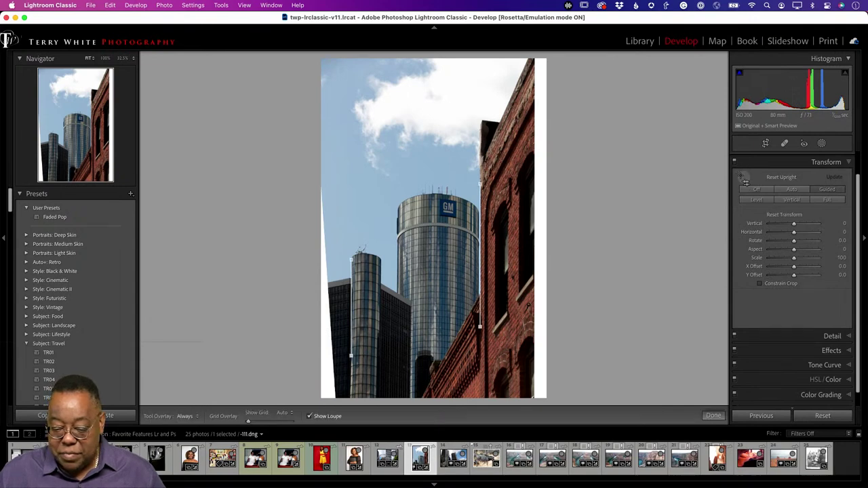
{"action": "left_click", "coordinate": [744, 181]}
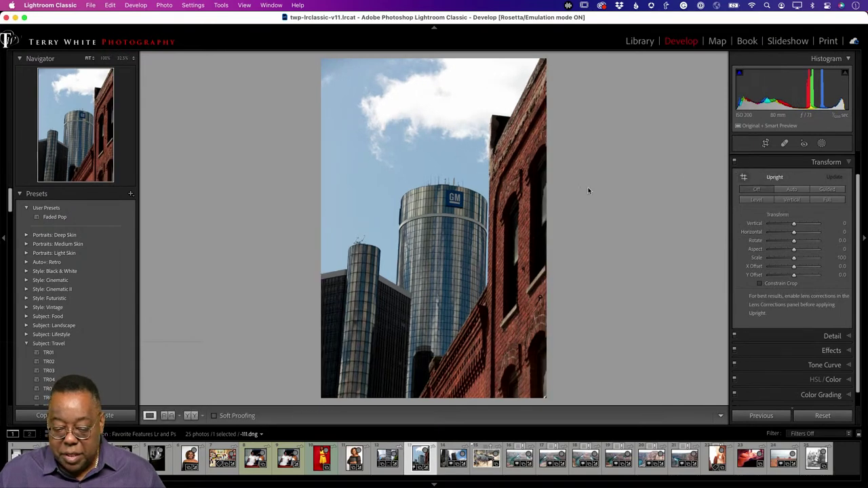
- Add guides on the smaller tower and brick building edges, then set Scale to 120
{"action": "left_click", "coordinate": [827, 189]}
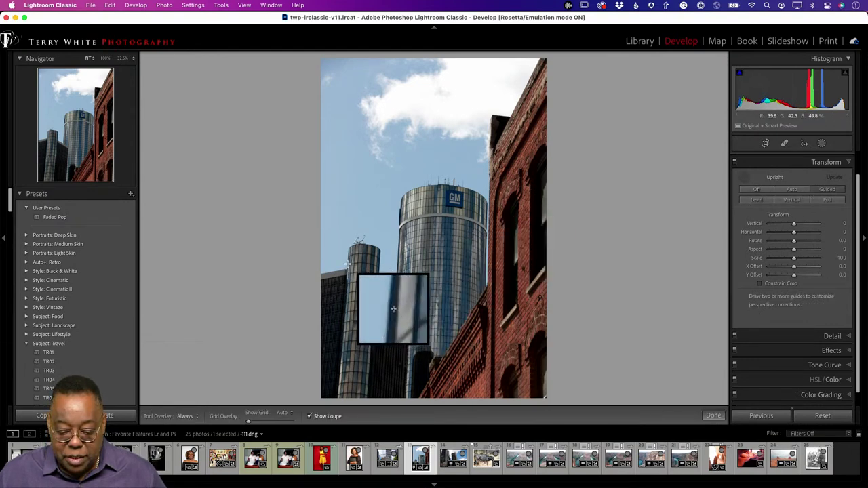
{"action": "left_click_drag", "start_coordinate": [347, 263], "coordinate": [342, 340]}
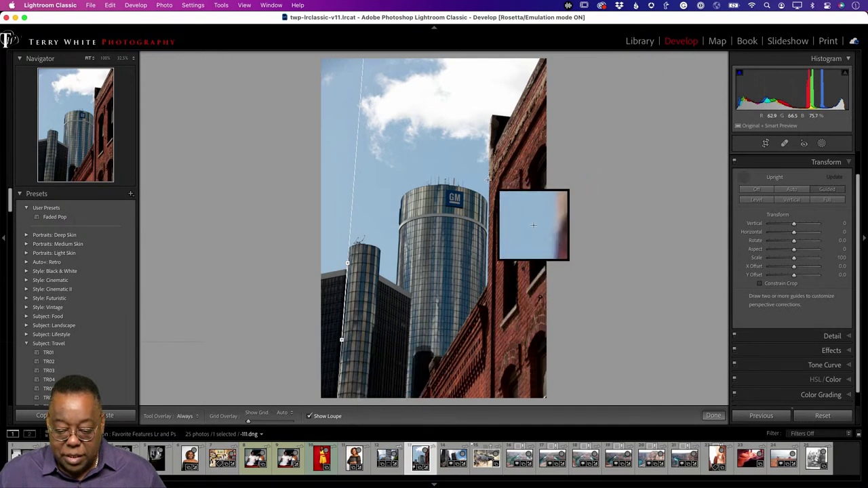
{"action": "left_click_drag", "start_coordinate": [488, 180], "coordinate": [486, 272]}
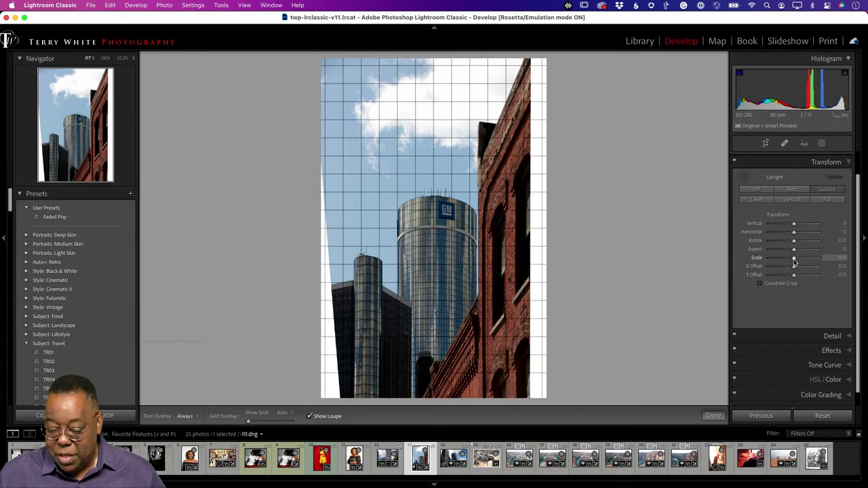
{"action": "left_click_drag", "start_coordinate": [794, 259], "coordinate": [805, 262]}
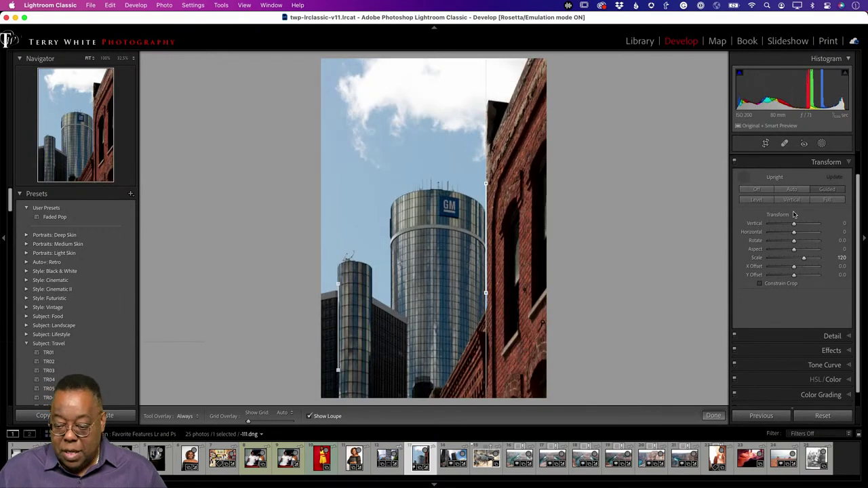
{"action": "left_click", "coordinate": [744, 177]}
{"action": "left_click_drag", "start_coordinate": [841, 264], "coordinate": [841, 264]}
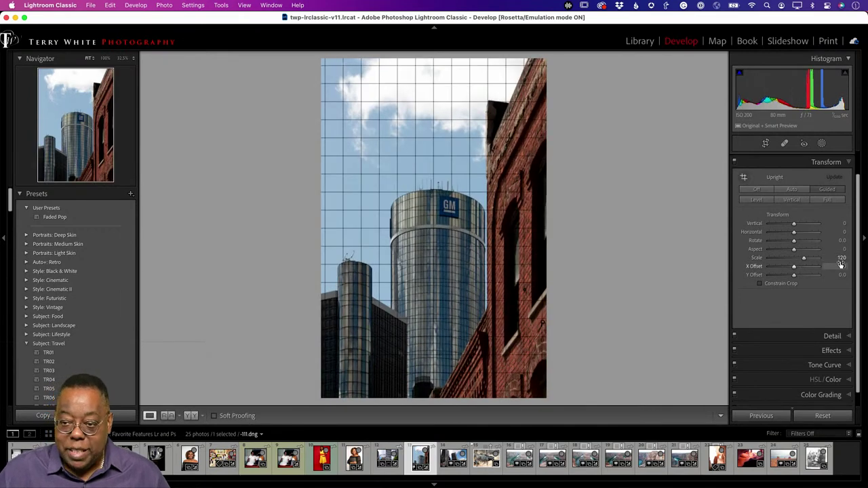
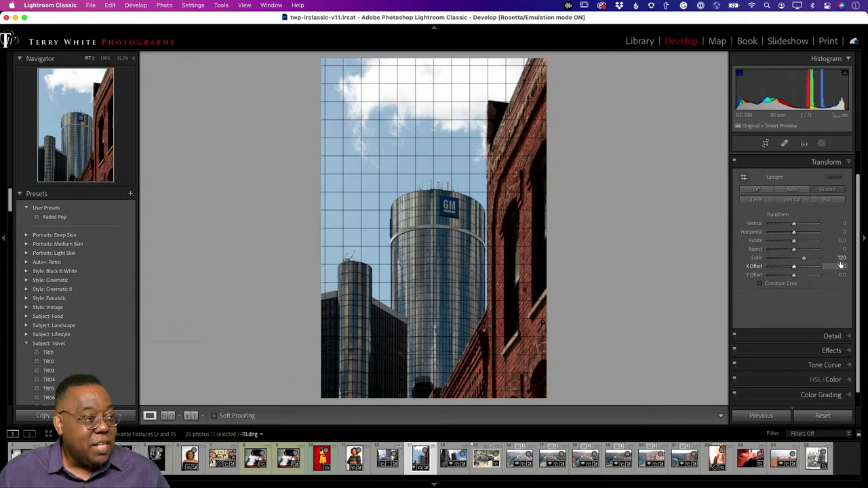
- Pick the zebra photo DSC_4289 from the Library grid and open it in Develop
{"action": "key", "text": "g"}
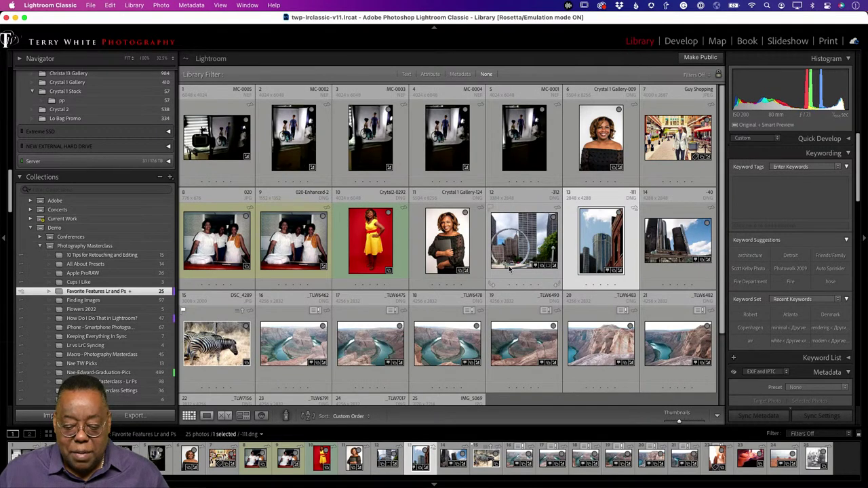
{"action": "scroll", "coordinate": [509, 269], "scroll_direction": "down", "scroll_amount": 5}
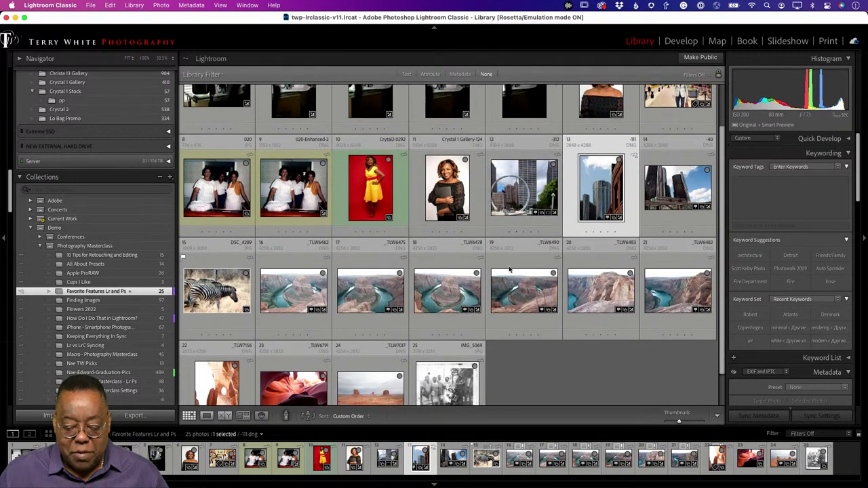
{"action": "left_click", "coordinate": [234, 241]}
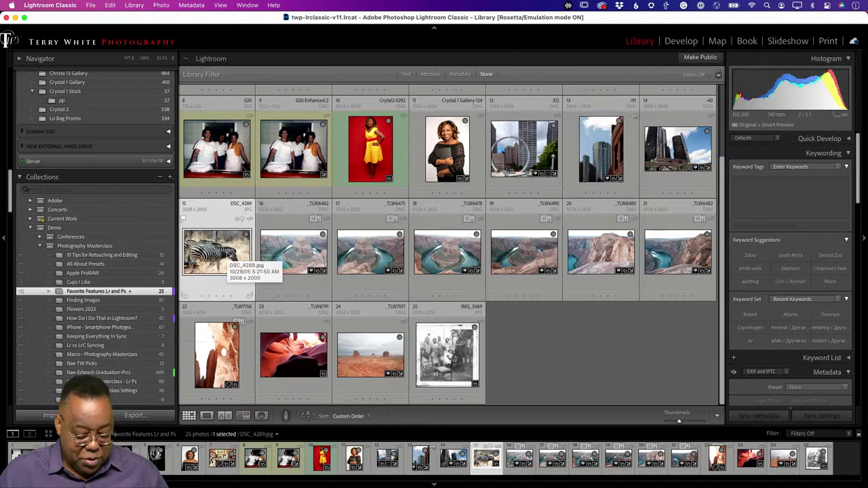
{"action": "key", "text": "d"}
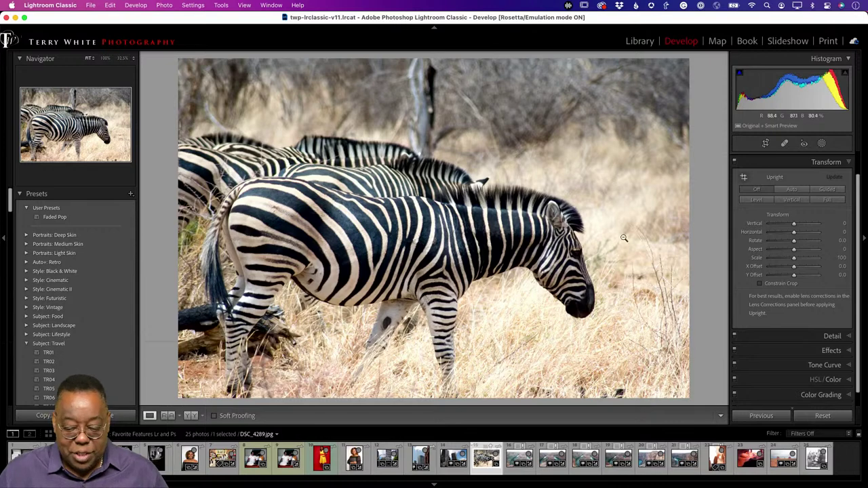
- Apply Auto tone to the zebra photo, then set Dehaze to +30 and Contrast to +54
{"action": "scroll", "coordinate": [825, 178], "scroll_direction": "up", "scroll_amount": 2}
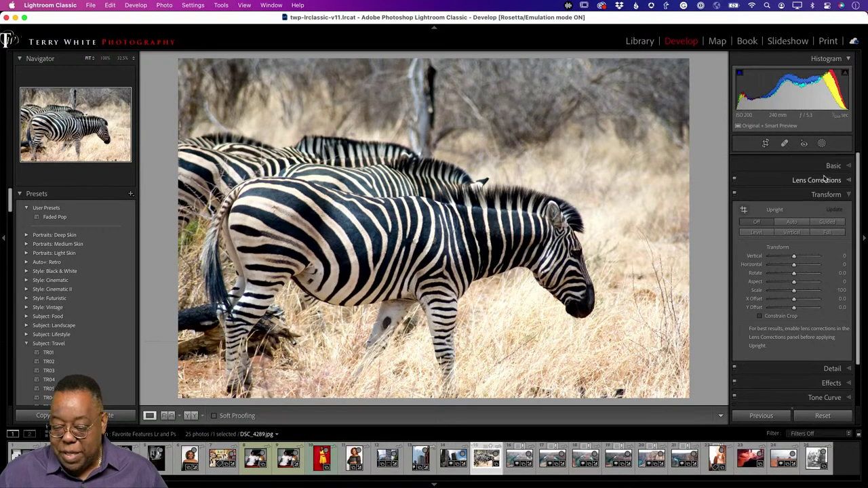
{"action": "left_click", "coordinate": [832, 162]}
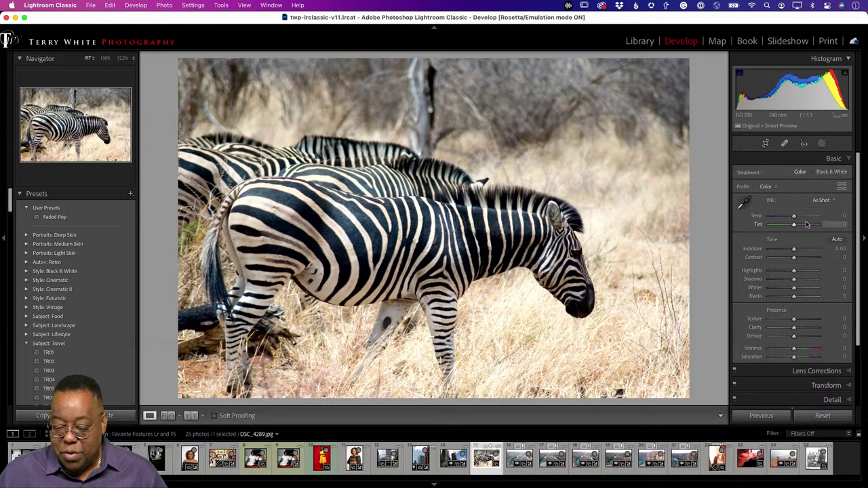
{"action": "left_click", "coordinate": [837, 240]}
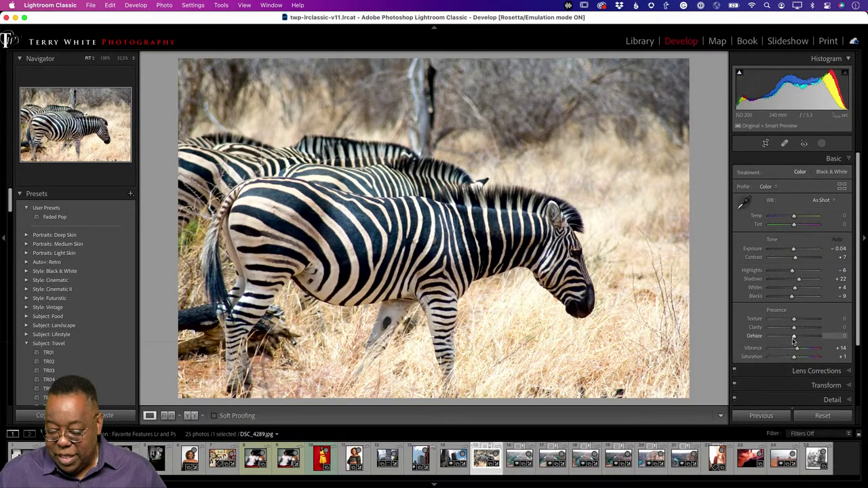
{"action": "left_click_drag", "start_coordinate": [793, 338], "coordinate": [802, 337]}
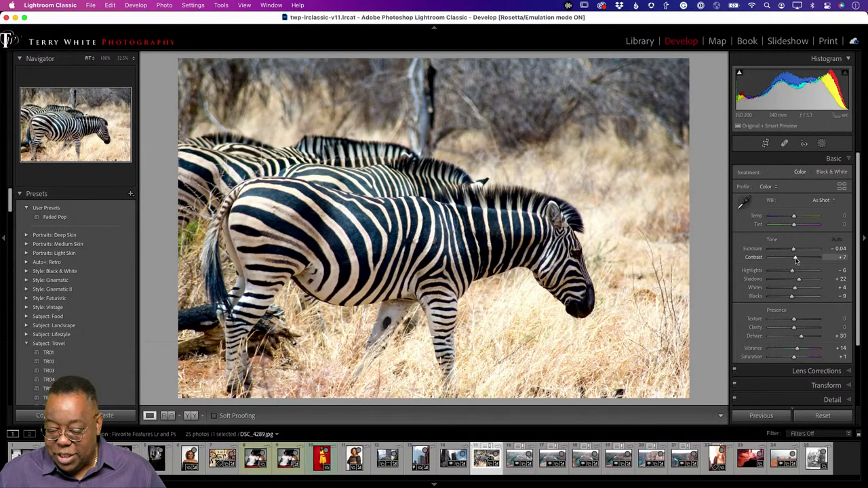
{"action": "left_click_drag", "start_coordinate": [796, 261], "coordinate": [807, 262]}
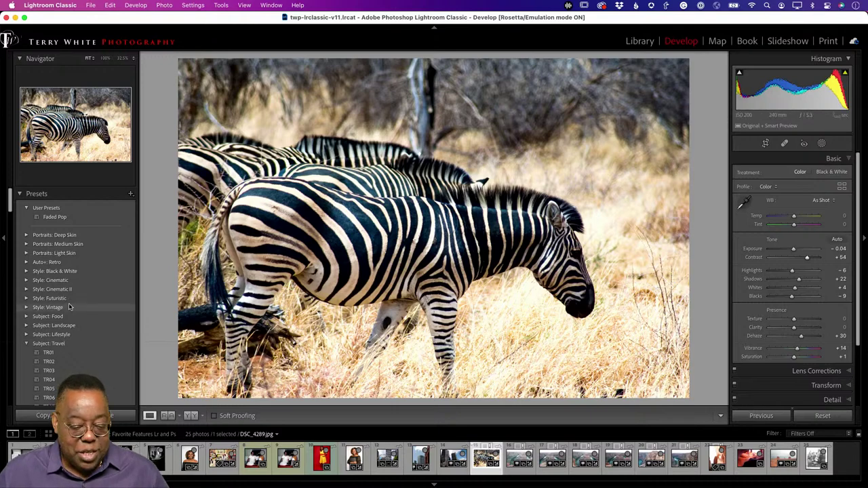
- Save a 'deep Look' develop preset with all settings except Effects and Transform
{"action": "left_click", "coordinate": [131, 196]}
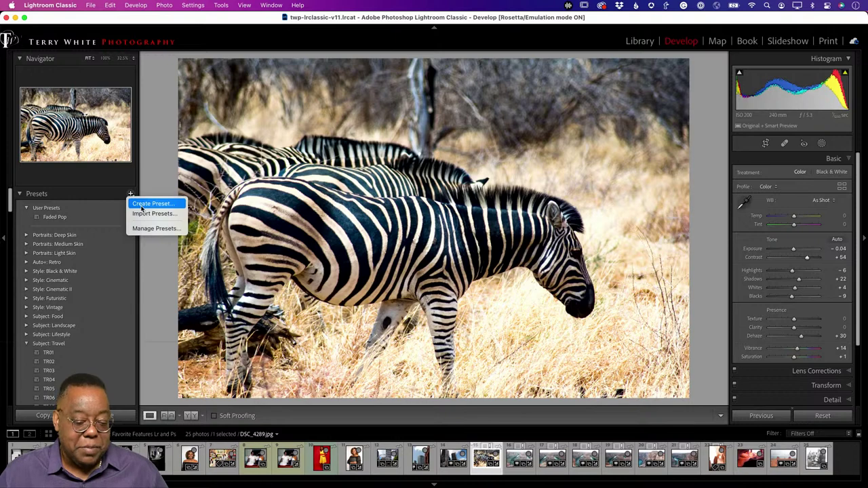
{"action": "left_click", "coordinate": [142, 204]}
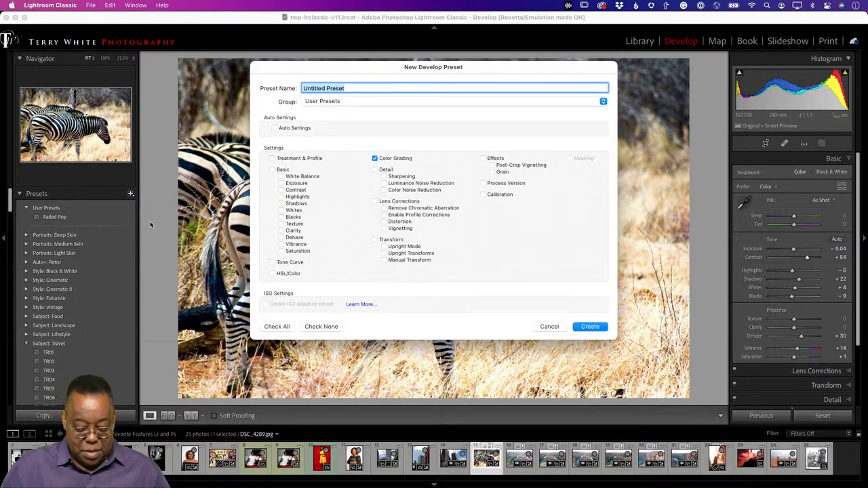
{"action": "type", "text": "deee"}
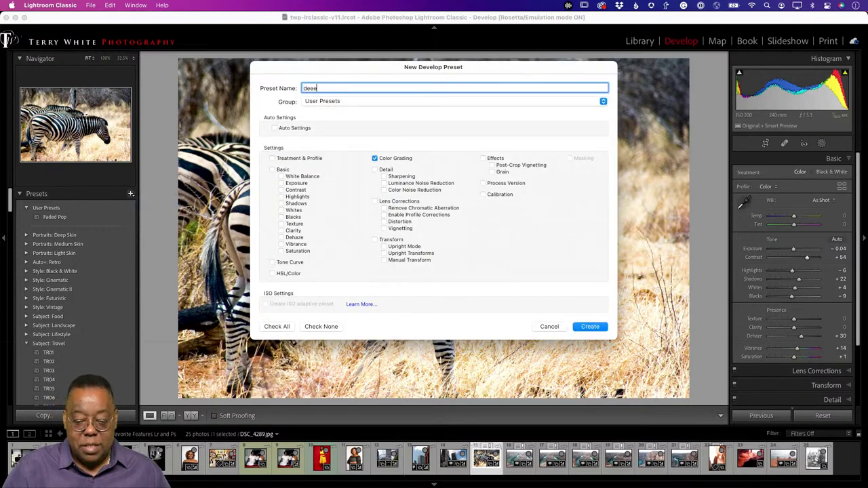
{"action": "key", "text": "BackSpace"}
{"action": "type", "text": "p Look"}
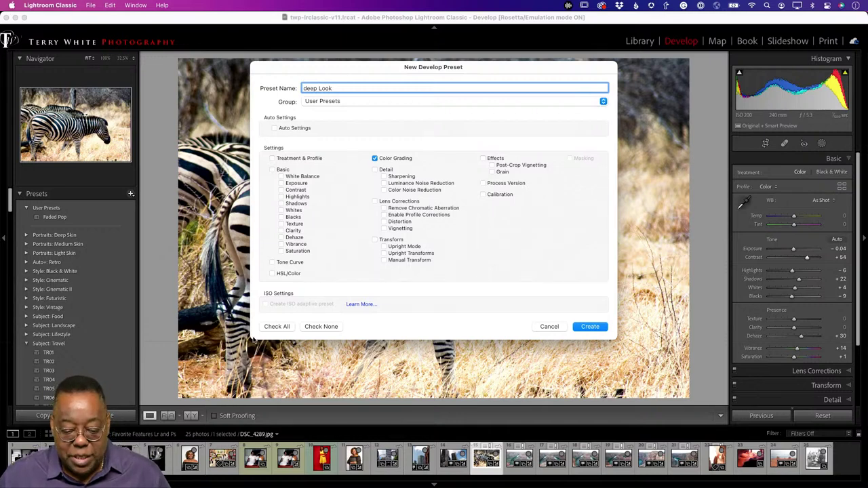
{"action": "left_click", "coordinate": [287, 327]}
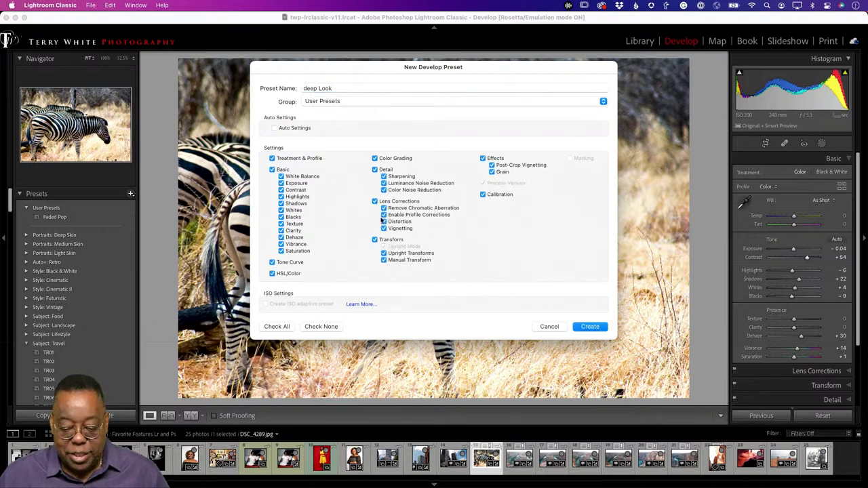
{"action": "left_click", "coordinate": [483, 158]}
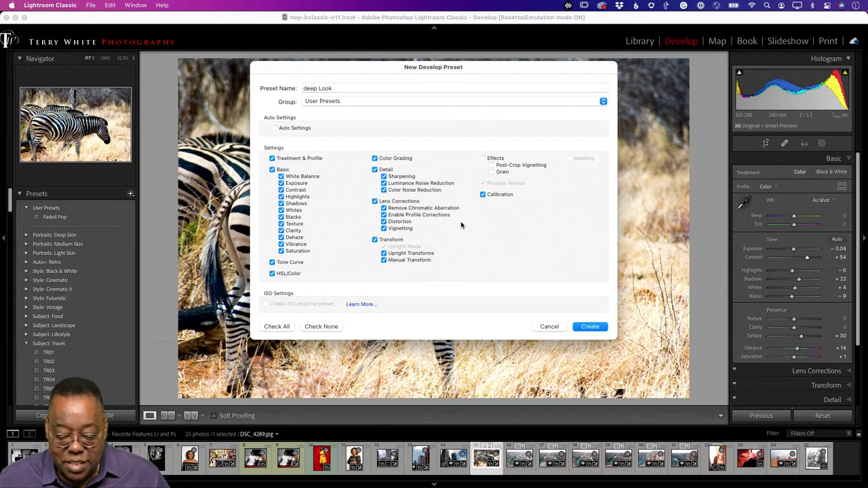
{"action": "left_click", "coordinate": [375, 240]}
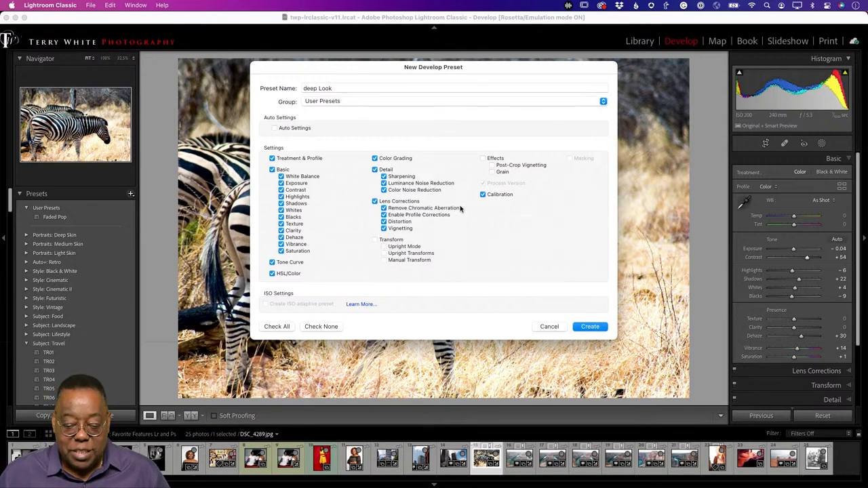
{"action": "left_click", "coordinate": [590, 328]}
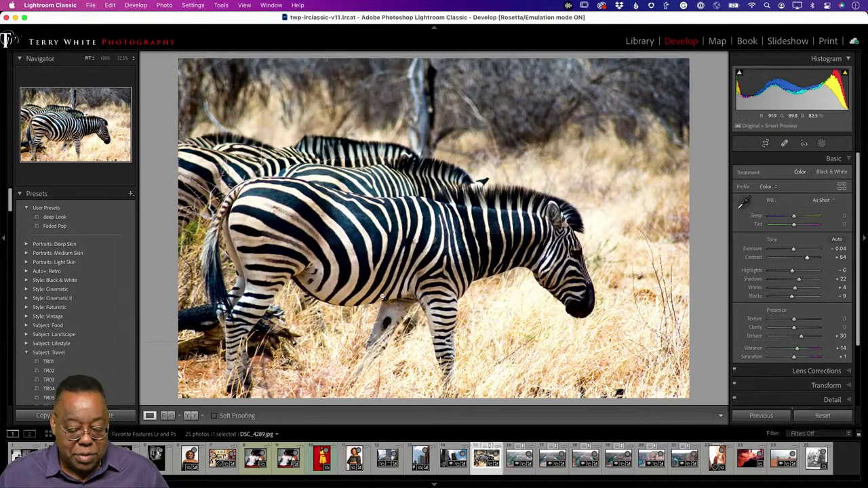
- Reset the zebra photo to defaults and collapse the Subject: Travel and Travel II folders
{"action": "left_click", "coordinate": [27, 353]}
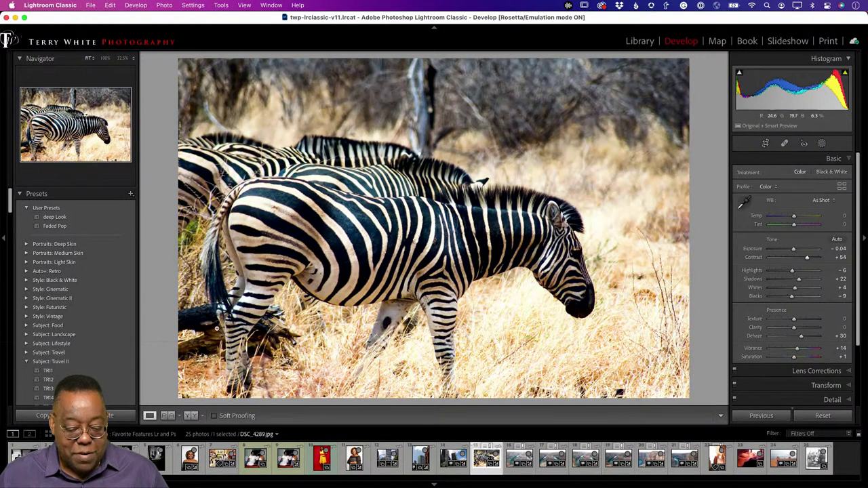
{"action": "left_click", "coordinate": [823, 415]}
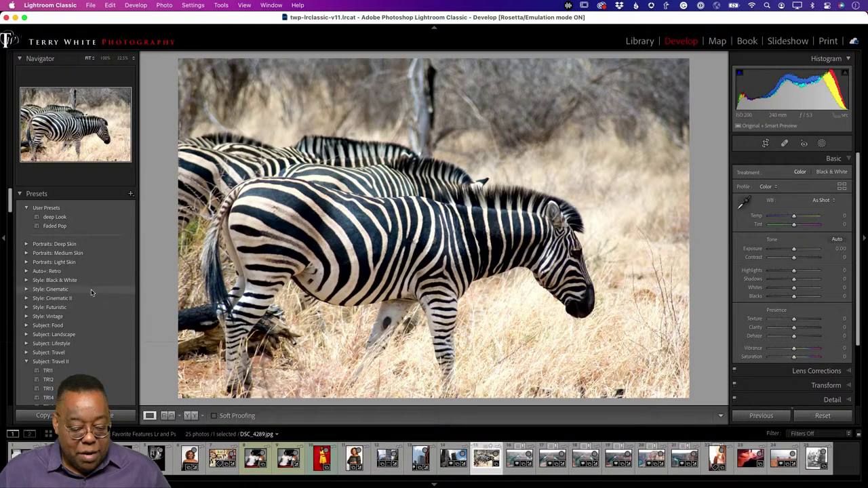
{"action": "left_click", "coordinate": [27, 362]}
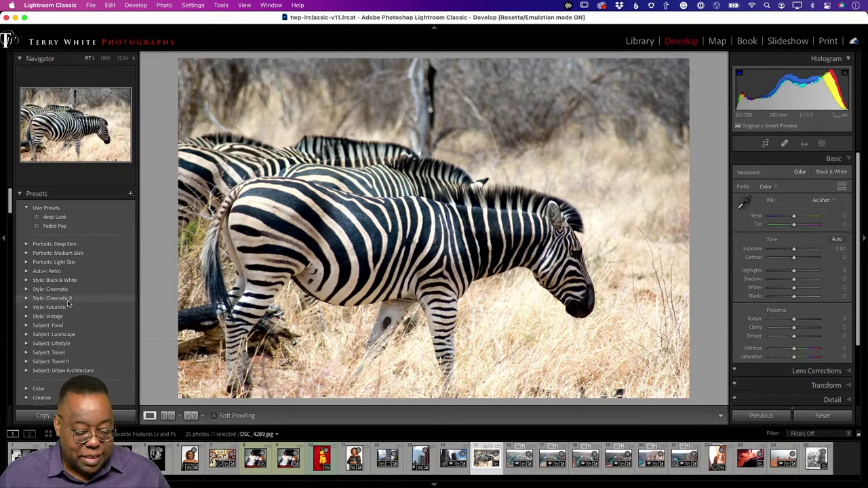
{"action": "scroll", "coordinate": [77, 355], "scroll_direction": "down", "scroll_amount": 2}
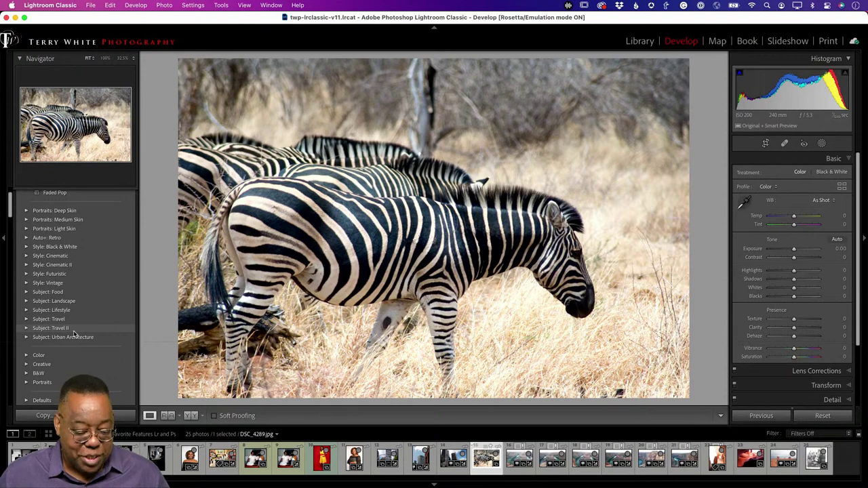
- Expand Subject: Landscape and try the LN02 and then LN05 presets on the zebra
{"action": "left_click", "coordinate": [26, 302]}
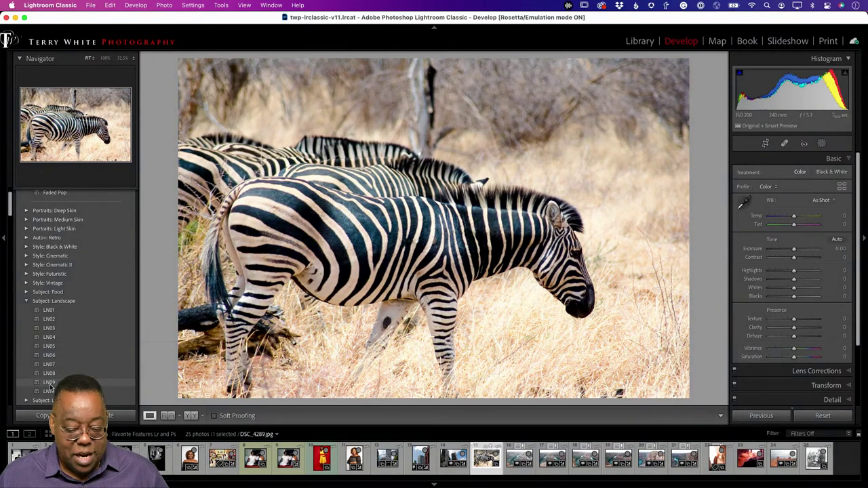
{"action": "left_click", "coordinate": [50, 319]}
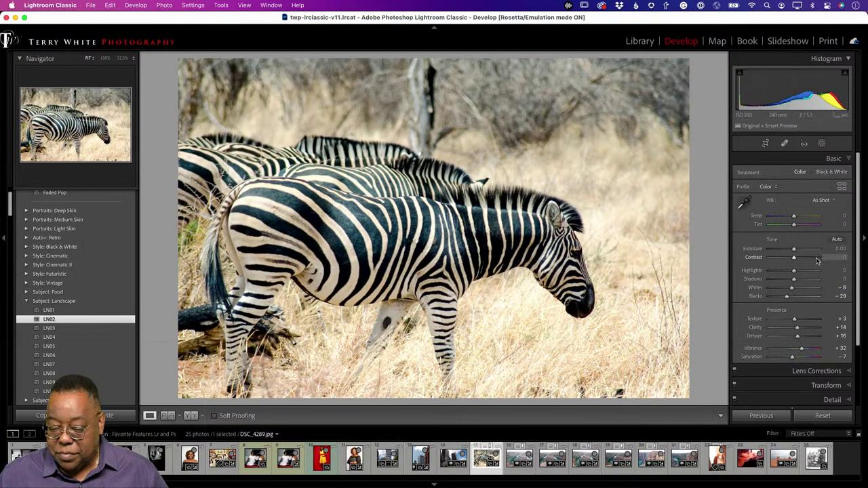
{"action": "scroll", "coordinate": [813, 264], "scroll_direction": "up", "scroll_amount": 1}
{"action": "scroll", "coordinate": [813, 263], "scroll_direction": "down", "scroll_amount": 1}
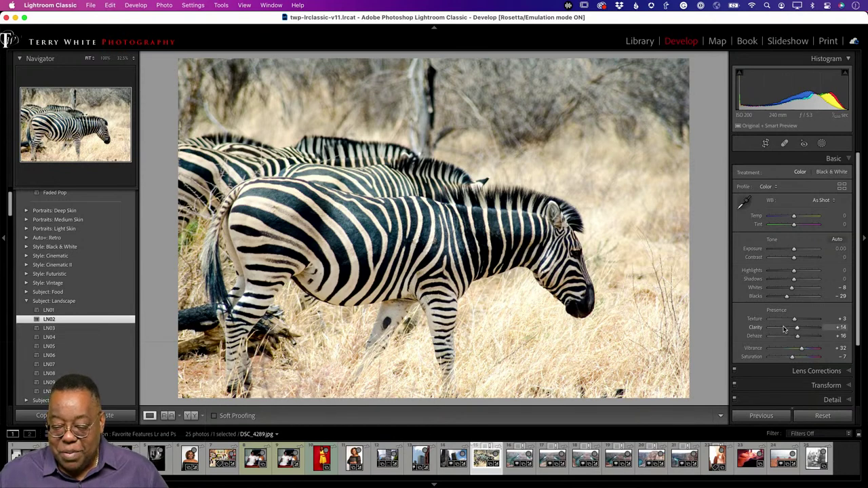
{"action": "left_click", "coordinate": [51, 347]}
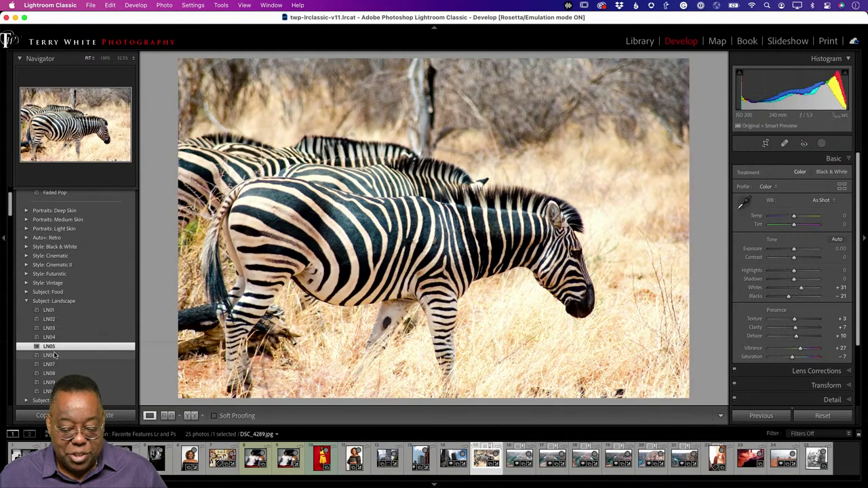
- Apply the LN10 landscape preset instead and expand the Subject: Travel folder
{"action": "scroll", "coordinate": [54, 359], "scroll_direction": "down", "scroll_amount": 5}
{"action": "scroll", "coordinate": [54, 365], "scroll_direction": "down", "scroll_amount": 1}
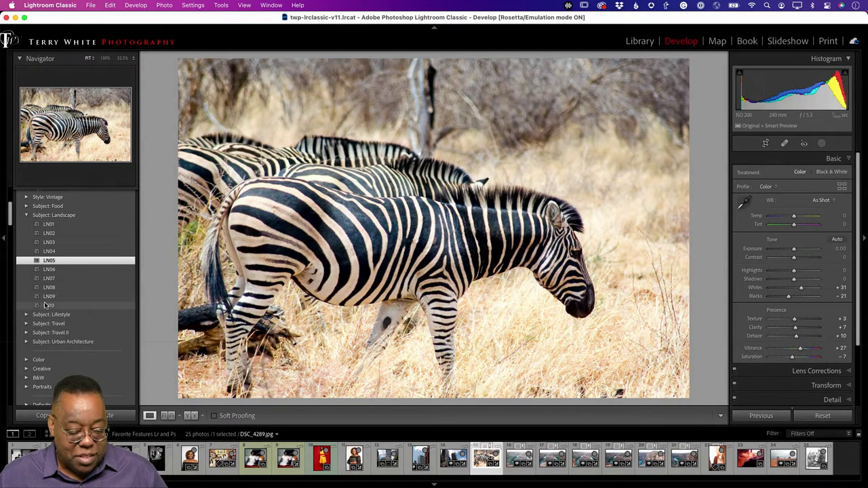
{"action": "scroll", "coordinate": [46, 306], "scroll_direction": "up", "scroll_amount": 5}
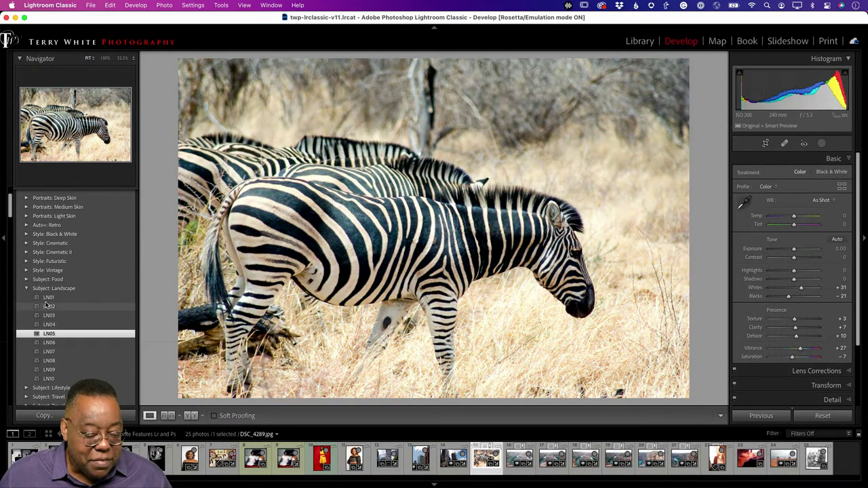
{"action": "scroll", "coordinate": [47, 312], "scroll_direction": "down", "scroll_amount": 3}
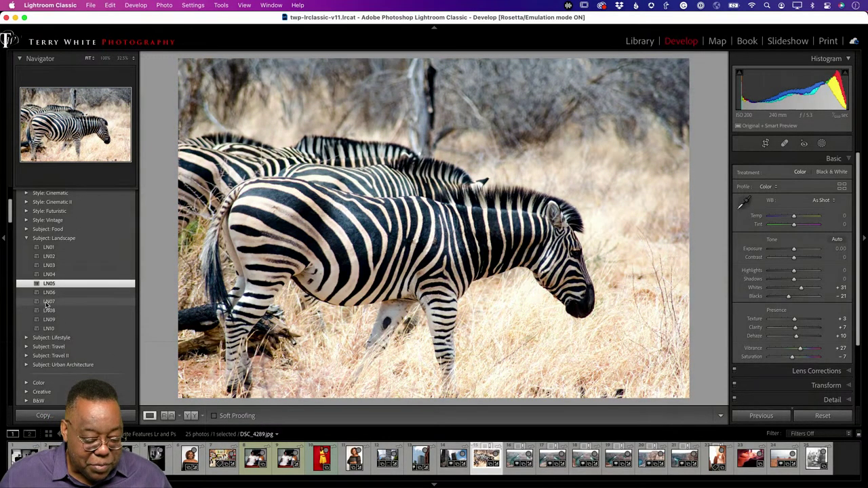
{"action": "left_click", "coordinate": [48, 328]}
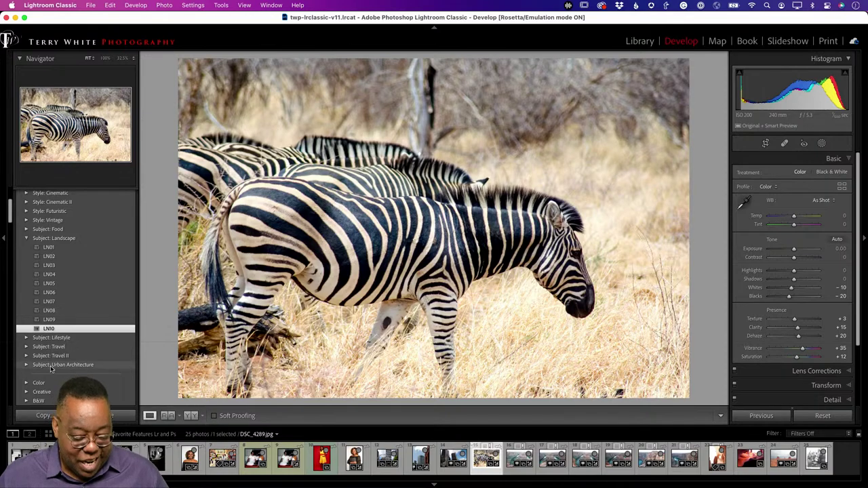
{"action": "left_click", "coordinate": [27, 348]}
{"action": "scroll", "coordinate": [67, 335], "scroll_direction": "down", "scroll_amount": 4}
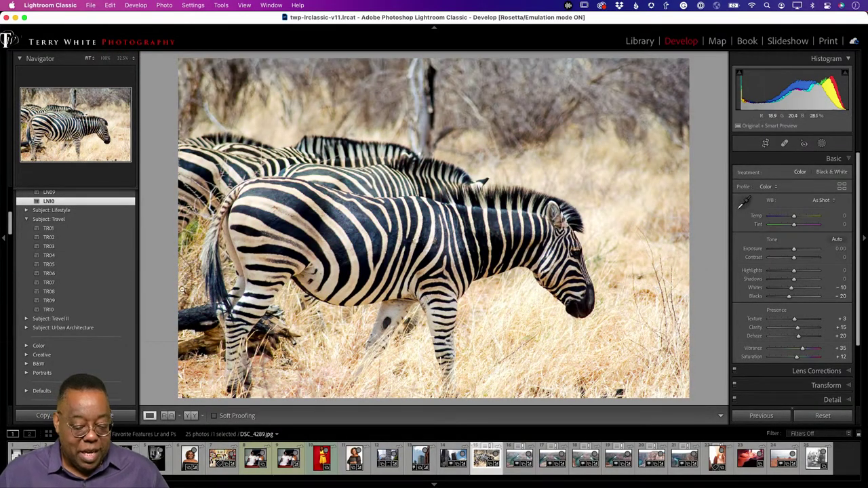
- Collapse the Subject: Landscape and Subject: Travel preset groups and return to the Library grid
{"action": "scroll", "coordinate": [124, 286], "scroll_direction": "up", "scroll_amount": 3}
{"action": "scroll", "coordinate": [124, 284], "scroll_direction": "up", "scroll_amount": 6}
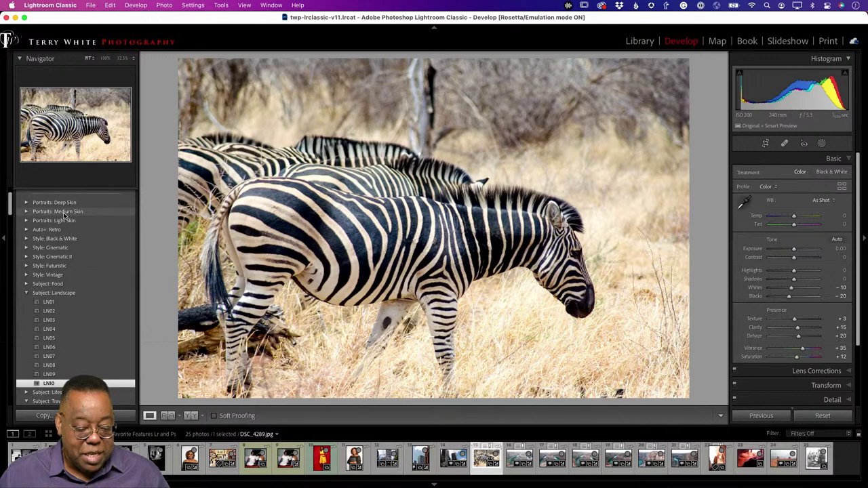
{"action": "left_click", "coordinate": [27, 294]}
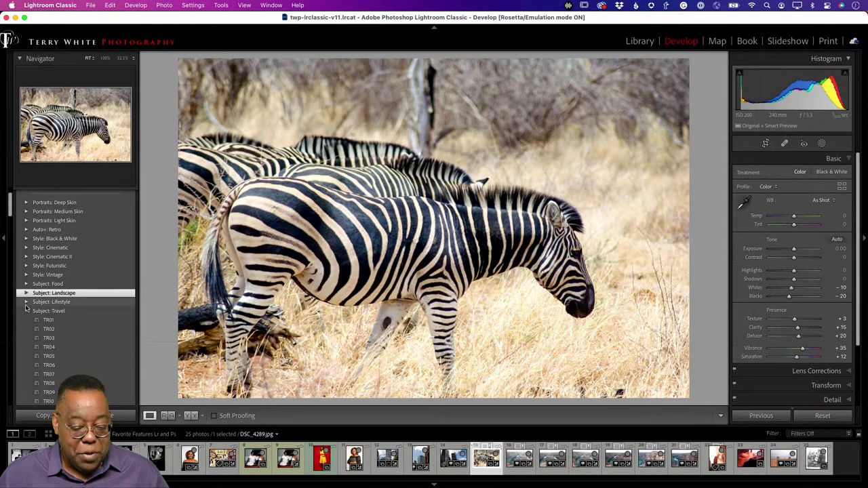
{"action": "left_click", "coordinate": [27, 312]}
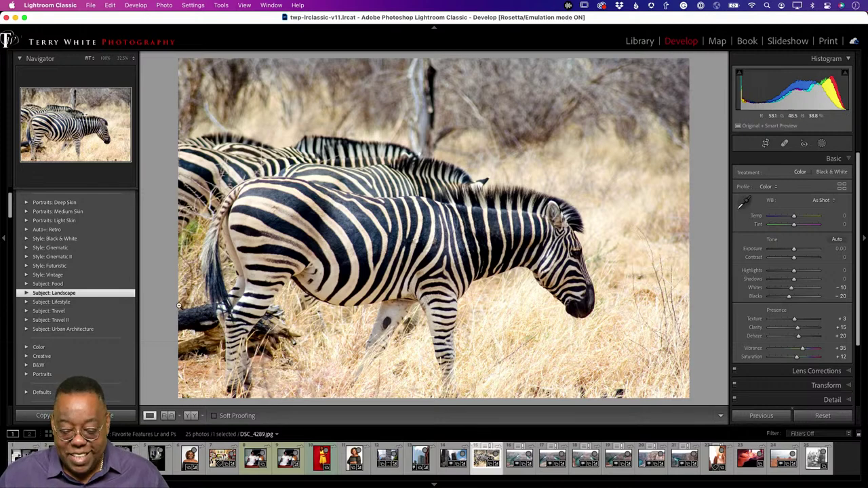
{"action": "key", "text": "g"}
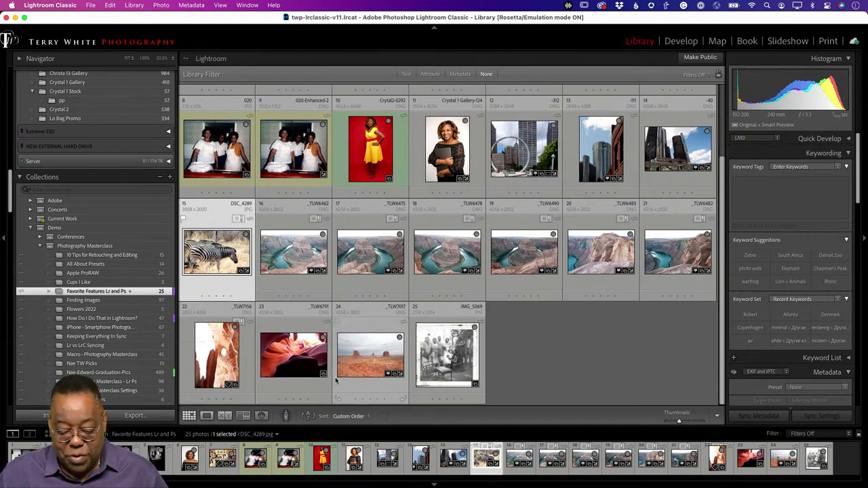
- Select the Monument Valley, canyon arch, Horseshoe Bend and slot canyon photos together
{"action": "left_click", "coordinate": [360, 371]}
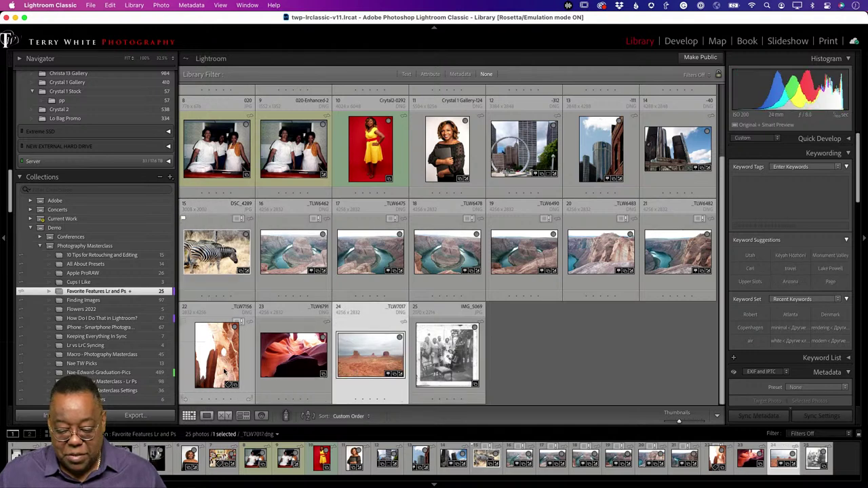
{"action": "left_click", "coordinate": [224, 371], "text": "super"}
{"action": "left_click", "coordinate": [421, 248], "text": "super"}
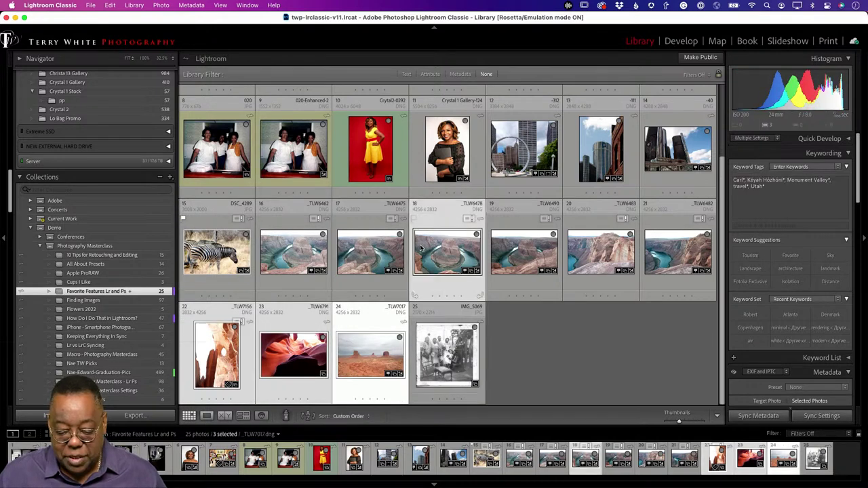
{"action": "left_click", "coordinate": [420, 249], "text": "super"}
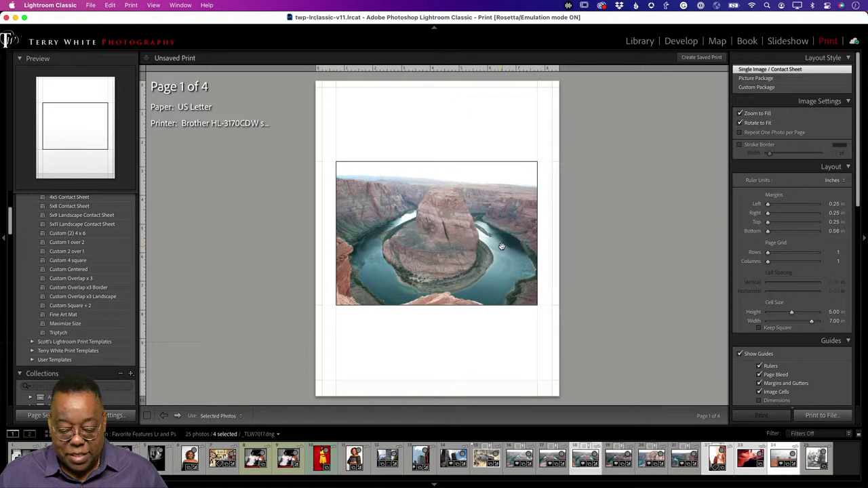
- Page through all four print pages and return to the first one
{"action": "left_click", "coordinate": [177, 416]}
{"action": "left_click", "coordinate": [177, 416]}
{"action": "left_click", "coordinate": [177, 416]}
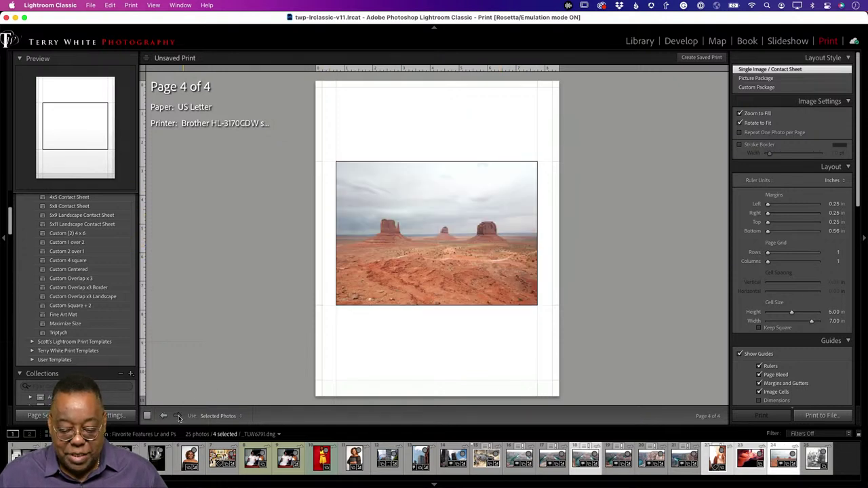
{"action": "left_click", "coordinate": [162, 416]}
{"action": "left_click", "coordinate": [162, 416]}
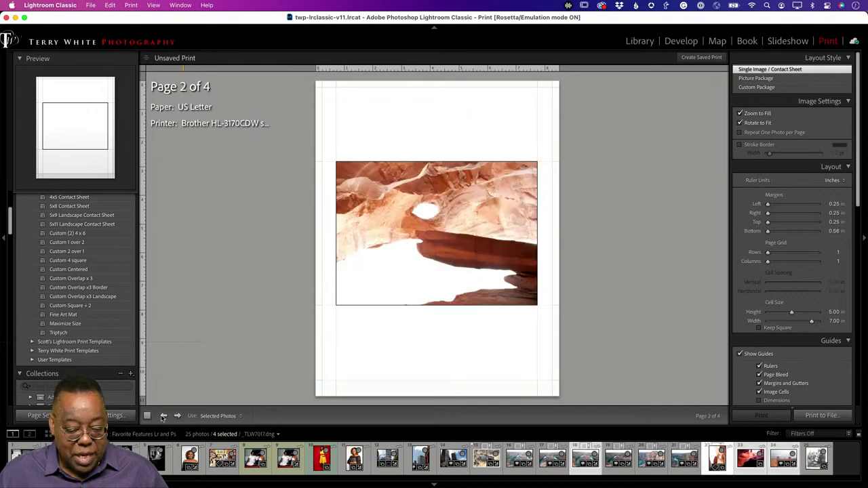
{"action": "left_click", "coordinate": [163, 415]}
{"action": "scroll", "coordinate": [77, 292], "scroll_direction": "up", "scroll_amount": 5}
{"action": "scroll", "coordinate": [77, 292], "scroll_direction": "up", "scroll_amount": 1}
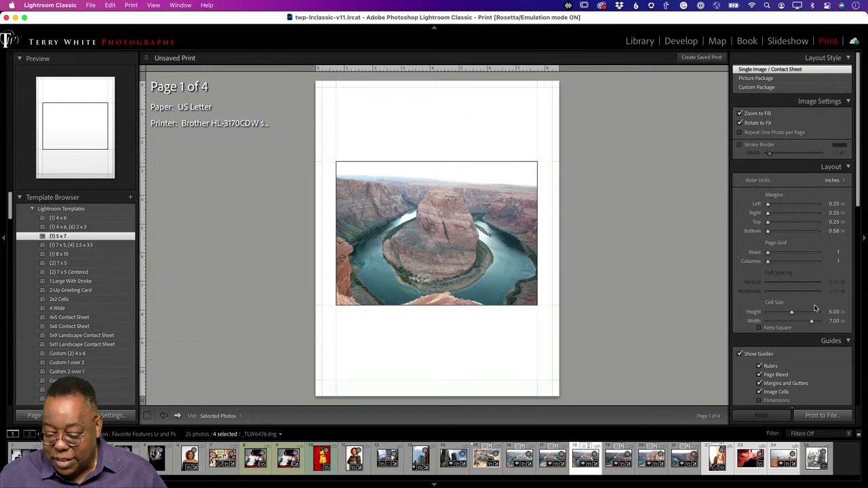
{"action": "scroll", "coordinate": [816, 309], "scroll_direction": "down", "scroll_amount": 1}
- Try several photos per page, revert to one per page, then apply the Fine Art Mat template
{"action": "left_click_drag", "start_coordinate": [769, 252], "coordinate": [772, 261]}
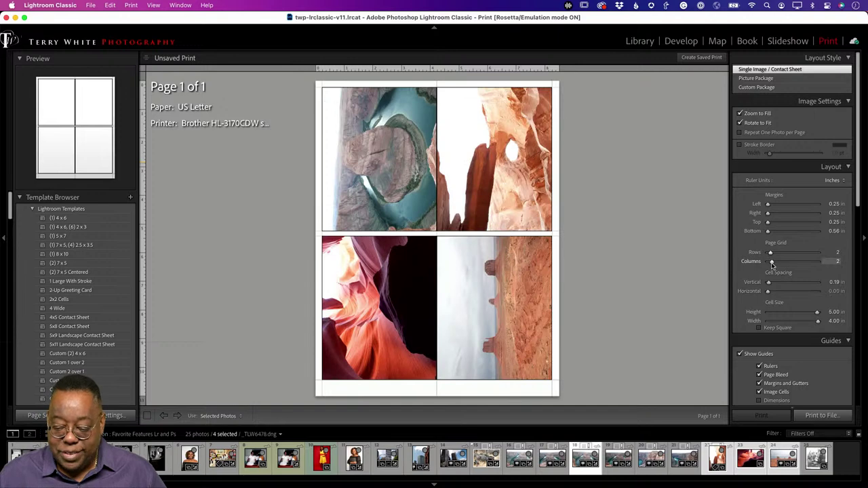
{"action": "left_click_drag", "start_coordinate": [772, 262], "coordinate": [741, 262]}
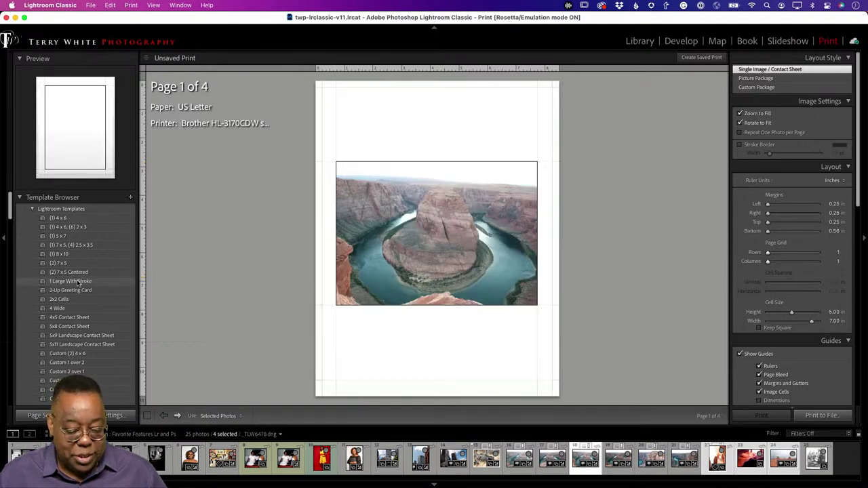
{"action": "scroll", "coordinate": [77, 279], "scroll_direction": "down", "scroll_amount": 3}
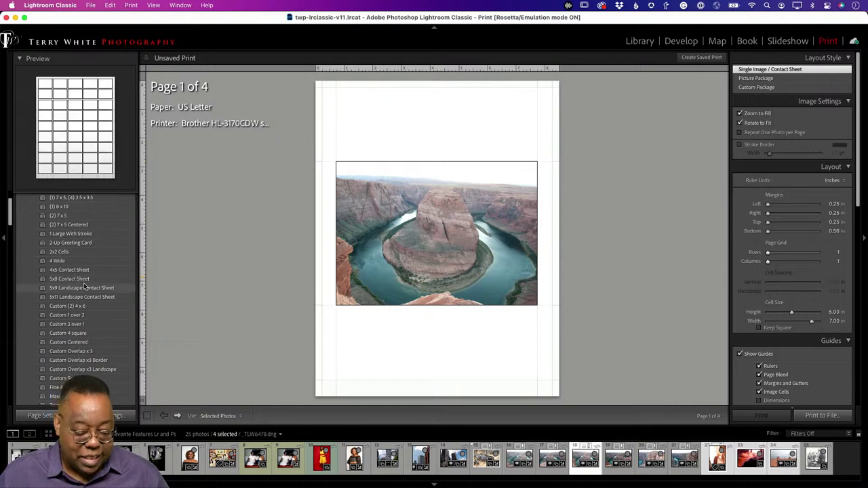
{"action": "scroll", "coordinate": [81, 298], "scroll_direction": "down", "scroll_amount": 1}
{"action": "left_click", "coordinate": [67, 354]}
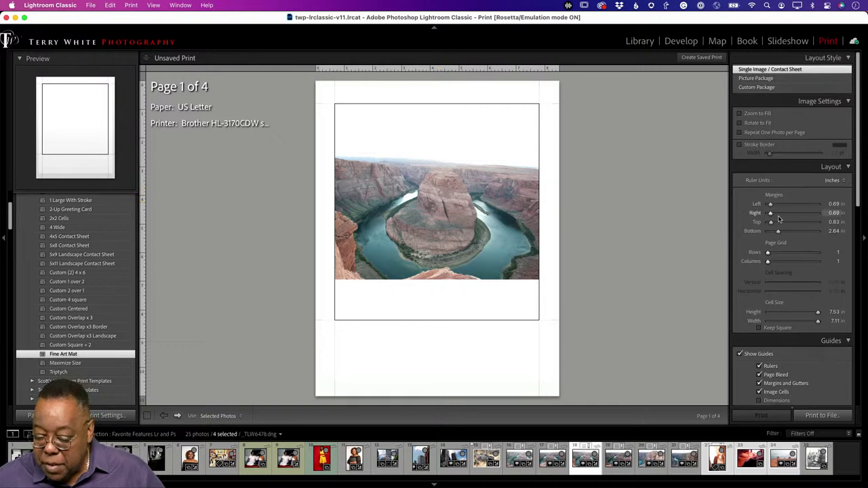
{"action": "scroll", "coordinate": [780, 220], "scroll_direction": "down", "scroll_amount": 2}
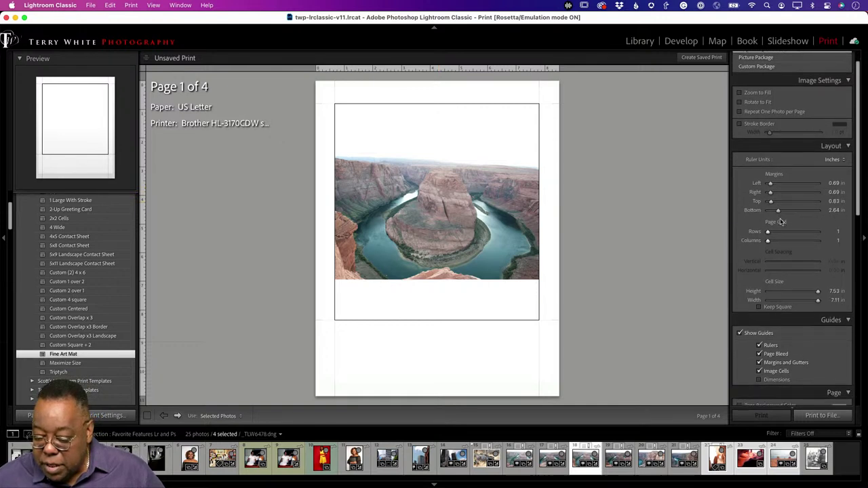
{"action": "scroll", "coordinate": [780, 221], "scroll_direction": "down", "scroll_amount": 1}
{"action": "scroll", "coordinate": [780, 221], "scroll_direction": "down", "scroll_amount": 5}
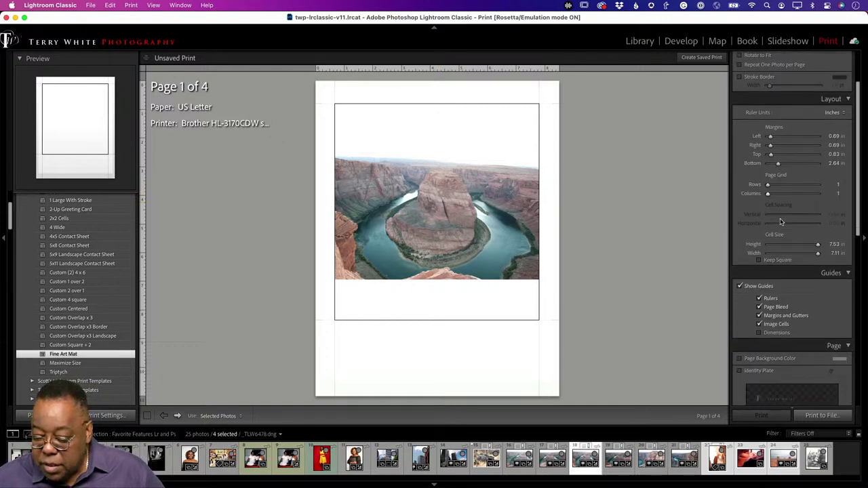
- Add a 43% identity plate in the bottom margin and shorten the photo cell to about 4.35 in
{"action": "scroll", "coordinate": [780, 221], "scroll_direction": "down", "scroll_amount": 1}
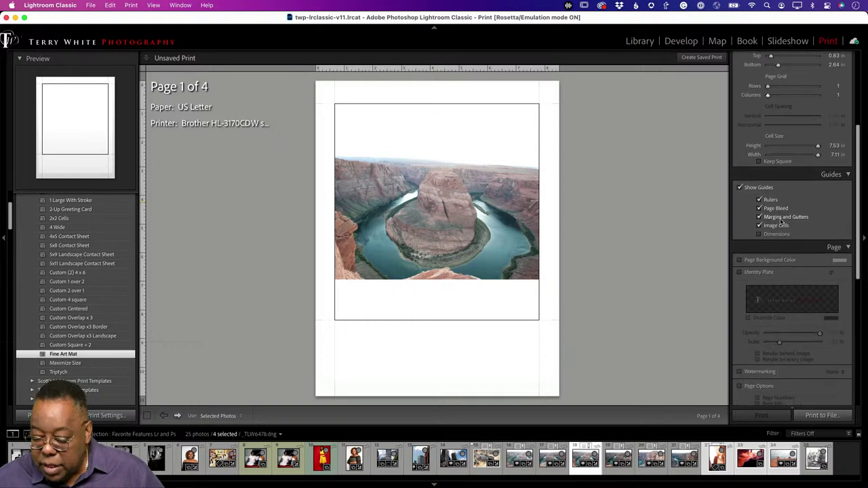
{"action": "left_click", "coordinate": [780, 272]}
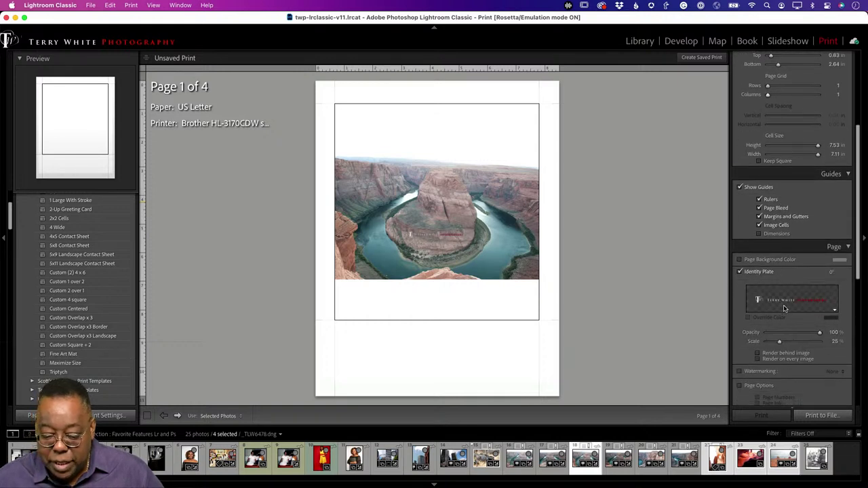
{"action": "left_click_drag", "start_coordinate": [438, 234], "coordinate": [438, 305]}
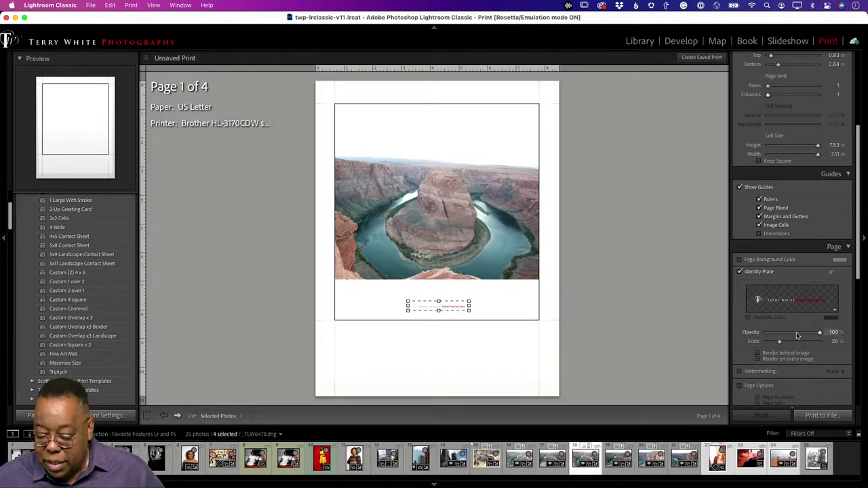
{"action": "left_click_drag", "start_coordinate": [780, 343], "coordinate": [790, 342]}
{"action": "left_click_drag", "start_coordinate": [468, 309], "coordinate": [468, 345]}
{"action": "scroll", "coordinate": [812, 202], "scroll_direction": "up", "scroll_amount": 3}
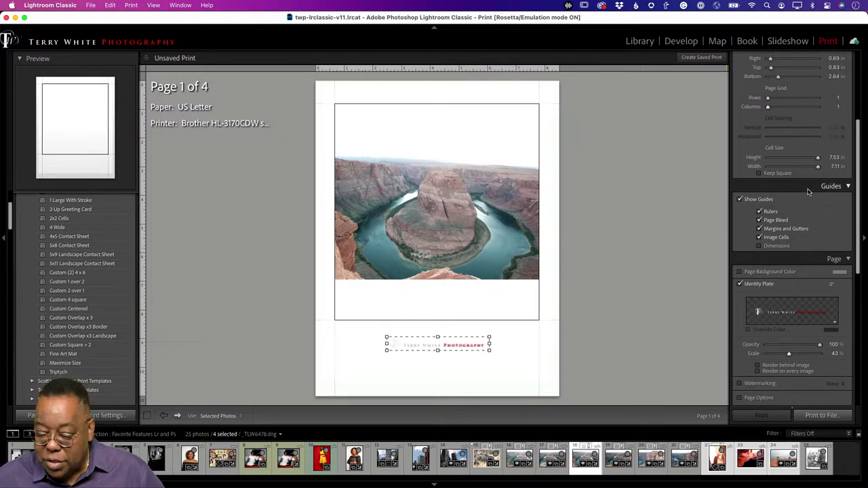
{"action": "mouse_move", "coordinate": [816, 190]}
{"action": "left_mouse_down"}
{"action": "mouse_move", "coordinate": [793, 191]}
{"action": "mouse_move", "coordinate": [811, 193]}
{"action": "left_mouse_up"}
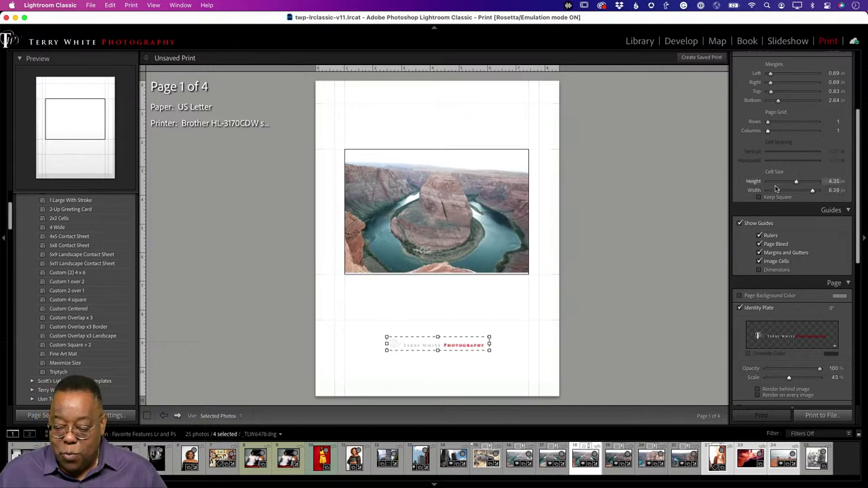
- Hide page guides, deselect the identity plate, and expand the presenter's personal print templates folder
{"action": "left_click", "coordinate": [741, 223]}
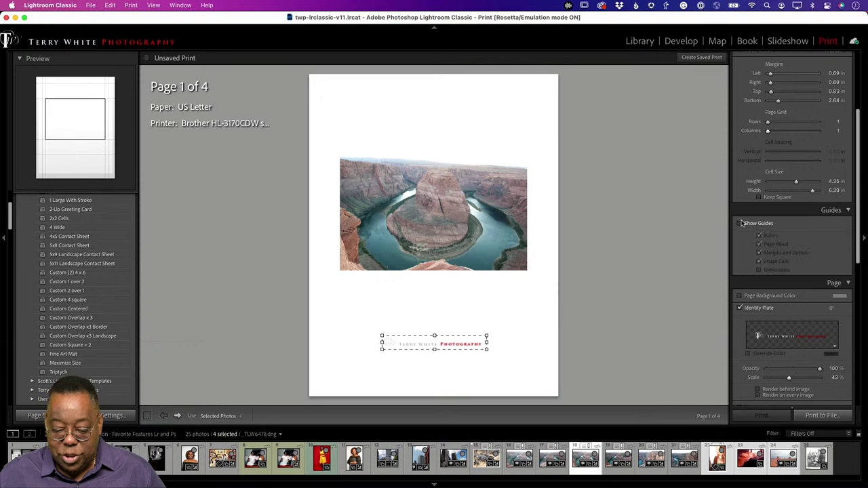
{"action": "left_click", "coordinate": [671, 204]}
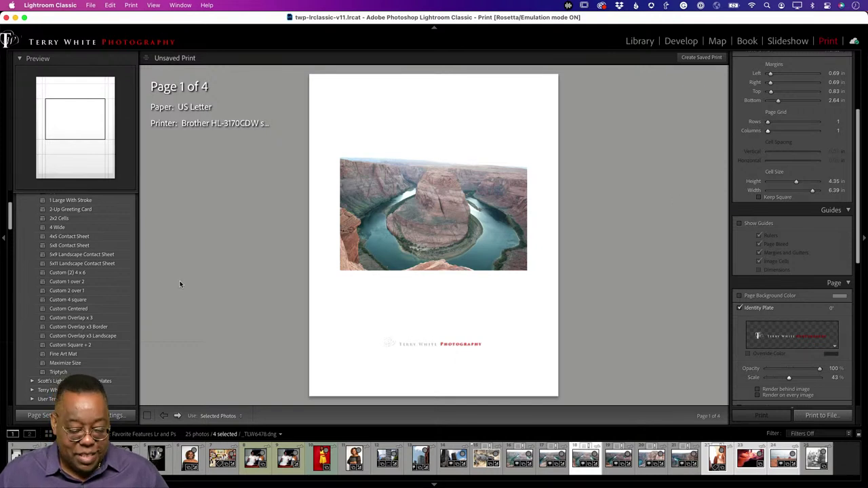
{"action": "scroll", "coordinate": [112, 293], "scroll_direction": "up", "scroll_amount": 5}
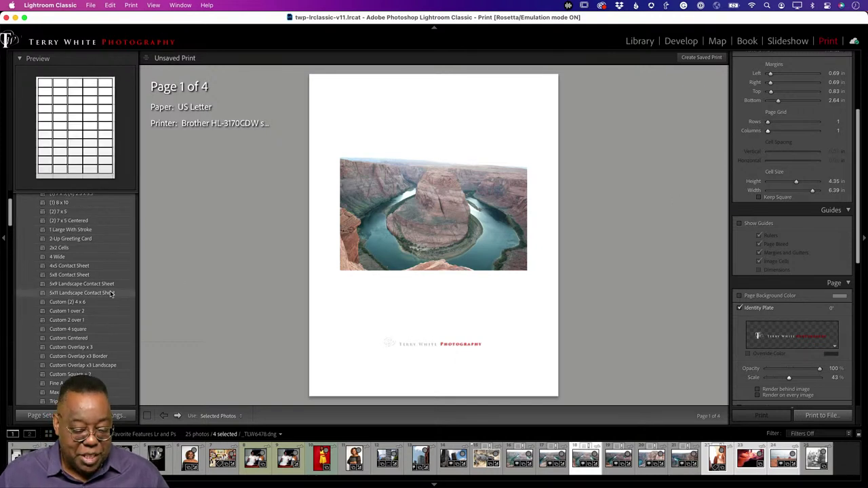
{"action": "scroll", "coordinate": [111, 294], "scroll_direction": "down", "scroll_amount": 2}
{"action": "scroll", "coordinate": [110, 294], "scroll_direction": "down", "scroll_amount": 5}
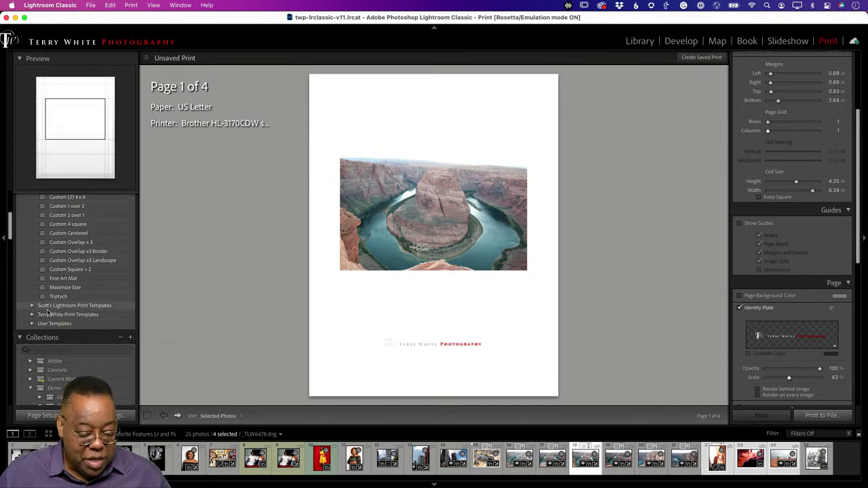
{"action": "left_click", "coordinate": [68, 315]}
{"action": "scroll", "coordinate": [80, 296], "scroll_direction": "down", "scroll_amount": 7}
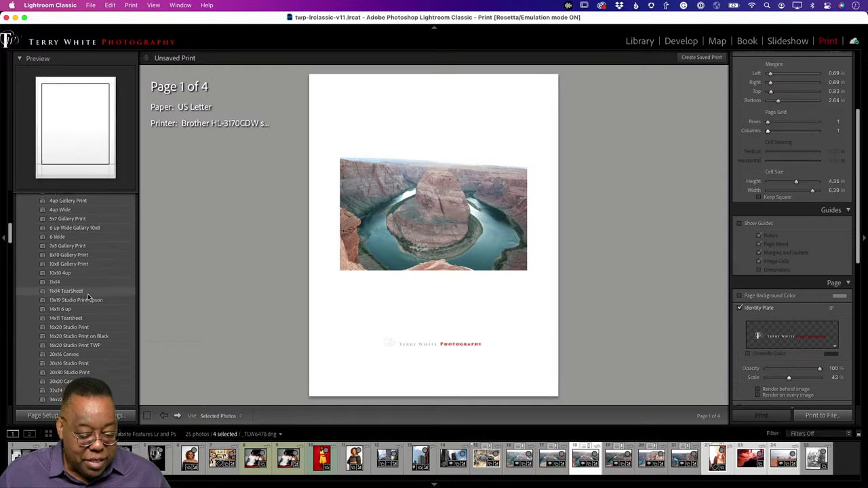
{"action": "scroll", "coordinate": [82, 284], "scroll_direction": "down", "scroll_amount": 3}
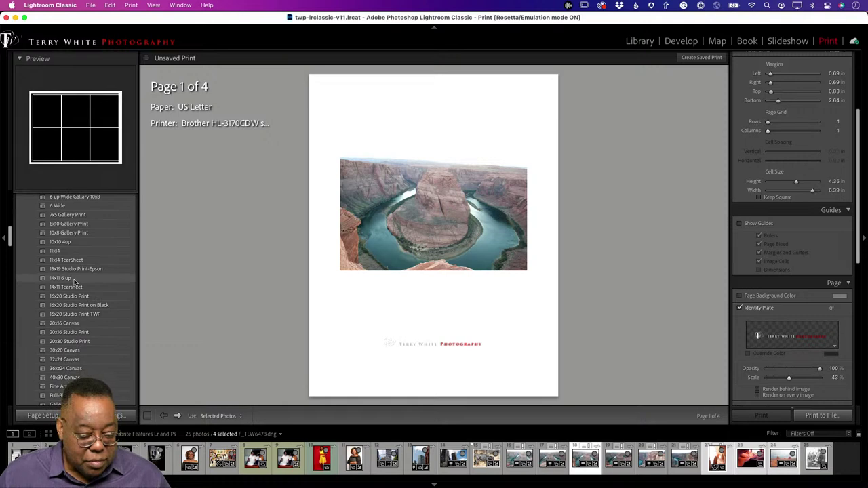
{"action": "scroll", "coordinate": [77, 271], "scroll_direction": "up", "scroll_amount": 3}
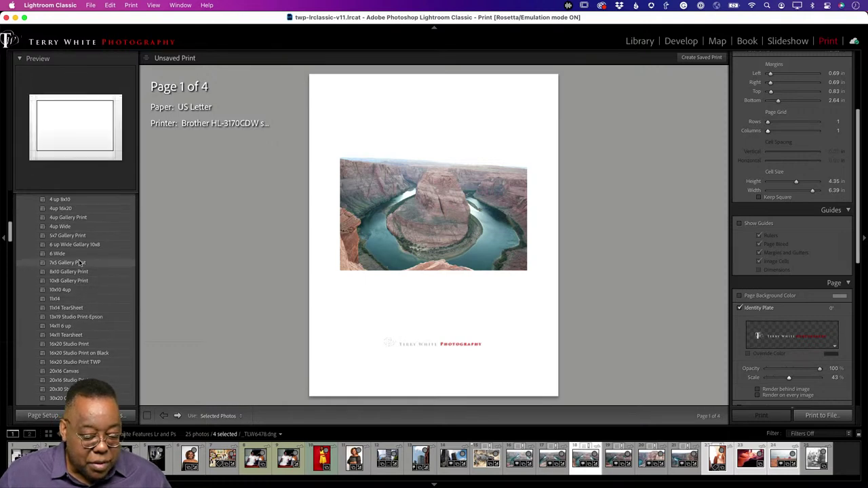
- Apply the 4up Gallery Print template and reframe the slot canyon, Monument Valley, Horseshoe Bend and arch photos
{"action": "left_click", "coordinate": [85, 218]}
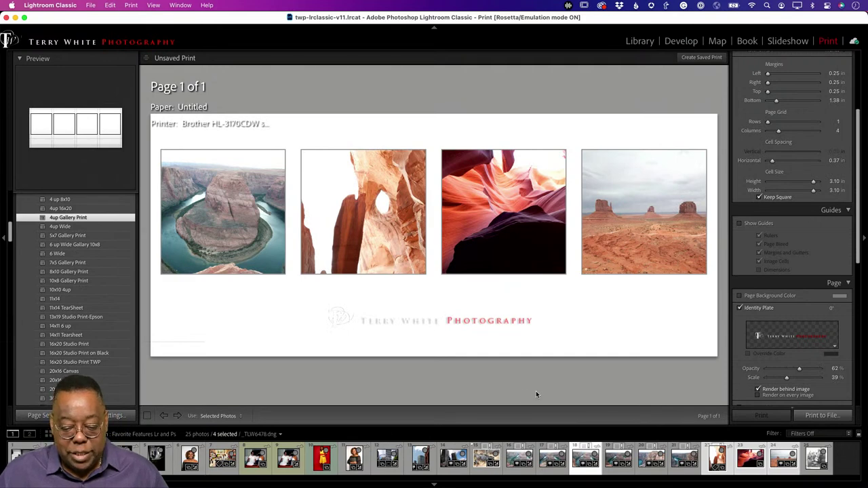
{"action": "left_click_drag", "start_coordinate": [527, 225], "coordinate": [492, 228]}
{"action": "mouse_move", "coordinate": [650, 227]}
{"action": "left_mouse_down"}
{"action": "mouse_move", "coordinate": [597, 226]}
{"action": "mouse_move", "coordinate": [651, 226]}
{"action": "left_mouse_up"}
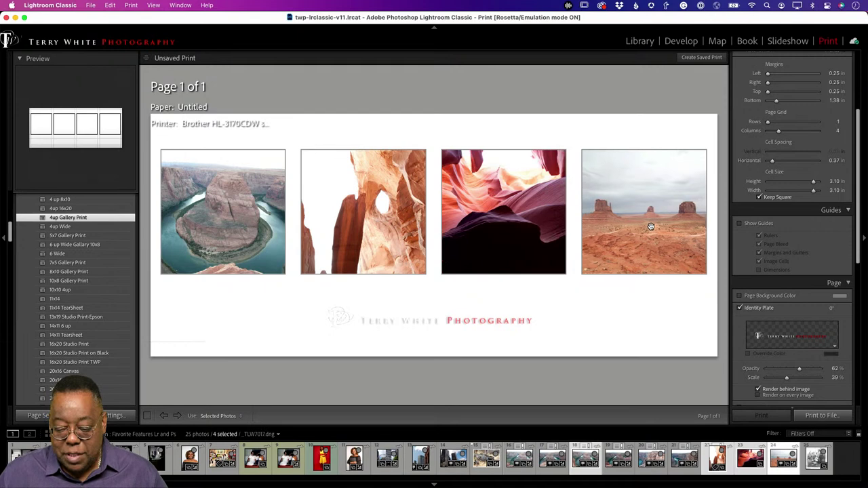
{"action": "left_click_drag", "start_coordinate": [253, 224], "coordinate": [250, 223]}
{"action": "left_click_drag", "start_coordinate": [304, 221], "coordinate": [353, 255]}
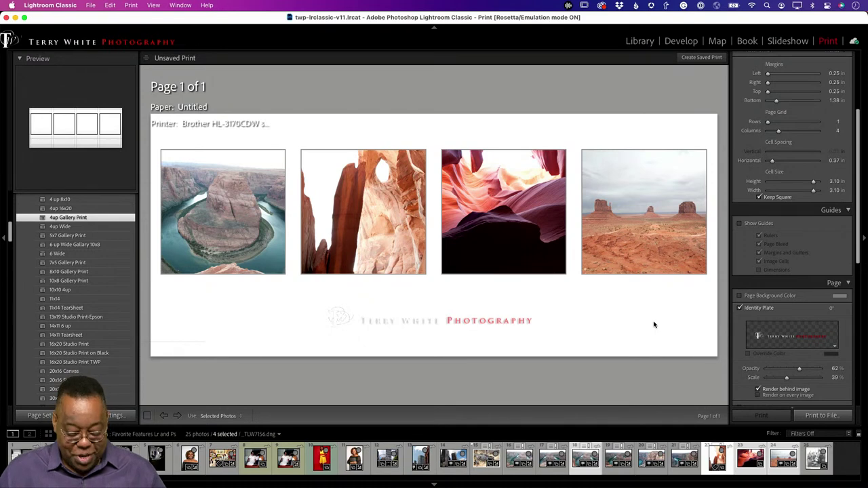
- In the grid, select the six Horseshoe Bend photos and open them in the Develop module
{"action": "key", "text": "g"}
{"action": "left_click", "coordinate": [614, 337]}
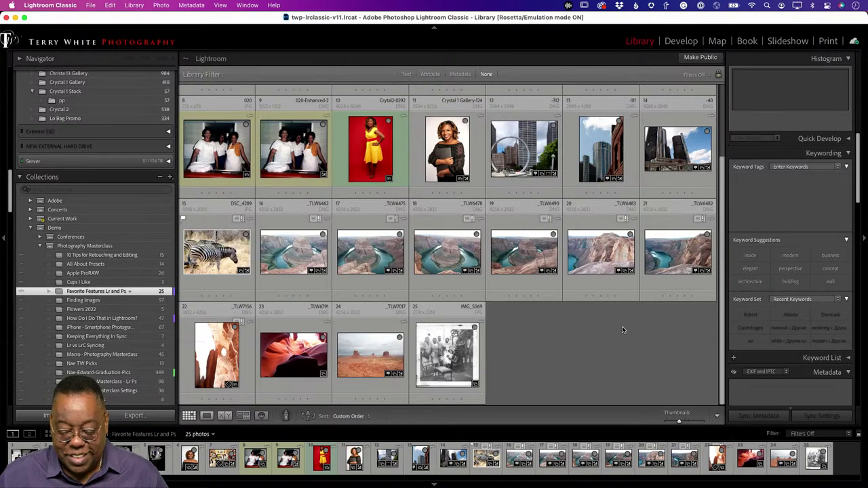
{"action": "left_click", "coordinate": [304, 266]}
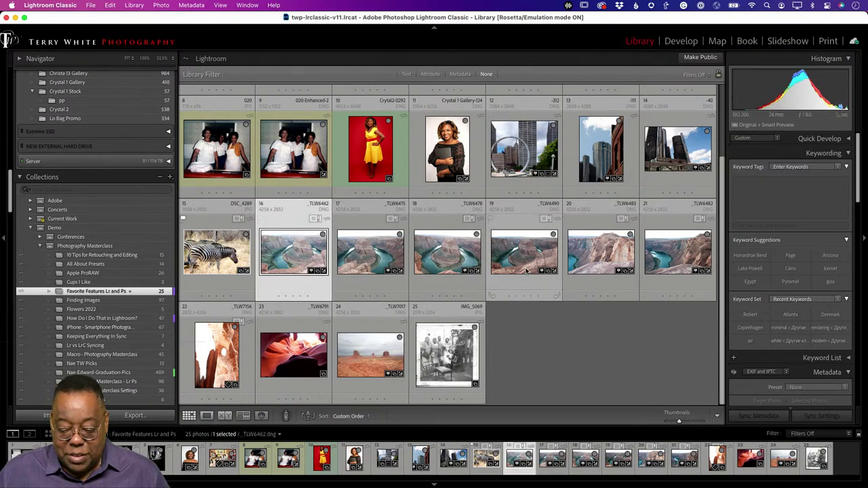
{"action": "left_click", "coordinate": [685, 261], "text": "shift"}
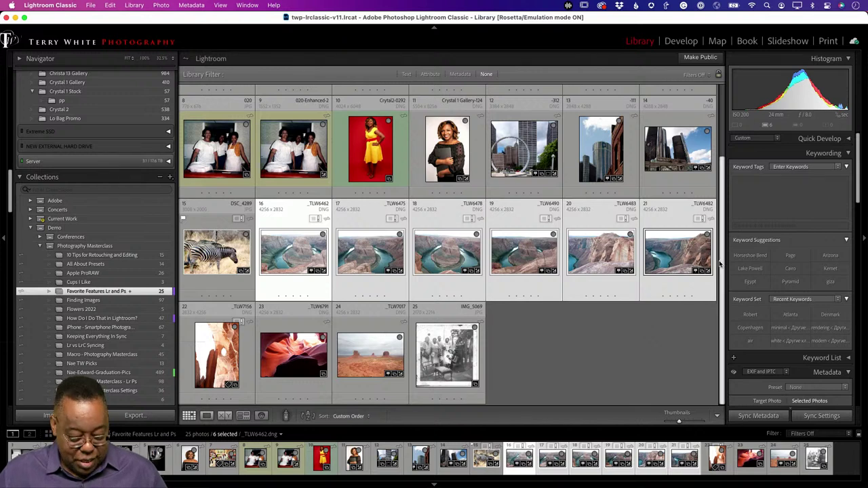
{"action": "key", "text": "d"}
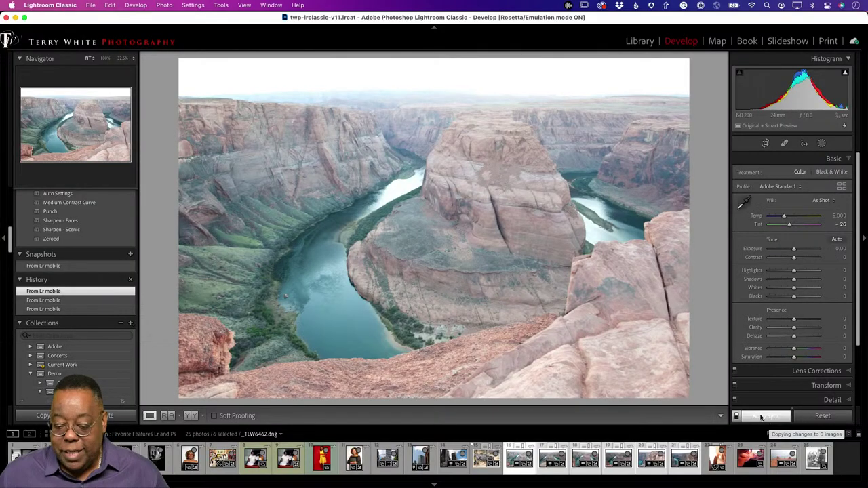
- With Auto Sync, give all six Horseshoe Bend shots Auto tone, Dehaze +38, Vibrance +53, Saturation +47
{"action": "left_click", "coordinate": [766, 422]}
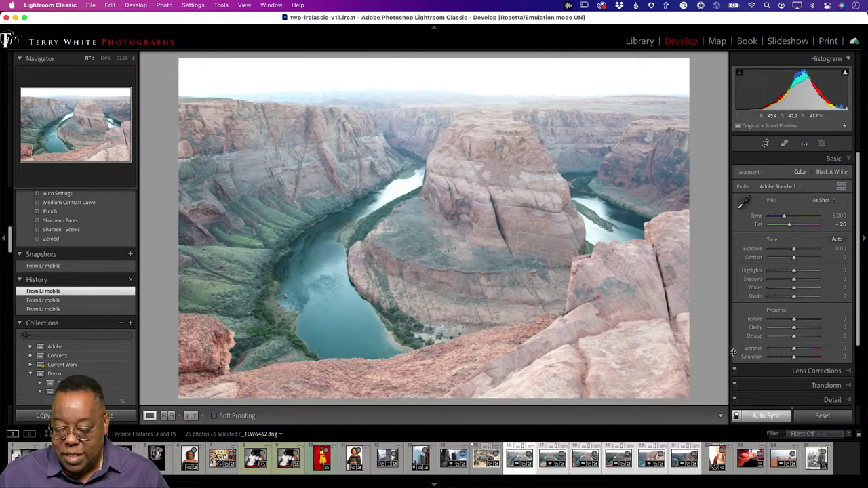
{"action": "left_click", "coordinate": [837, 239]}
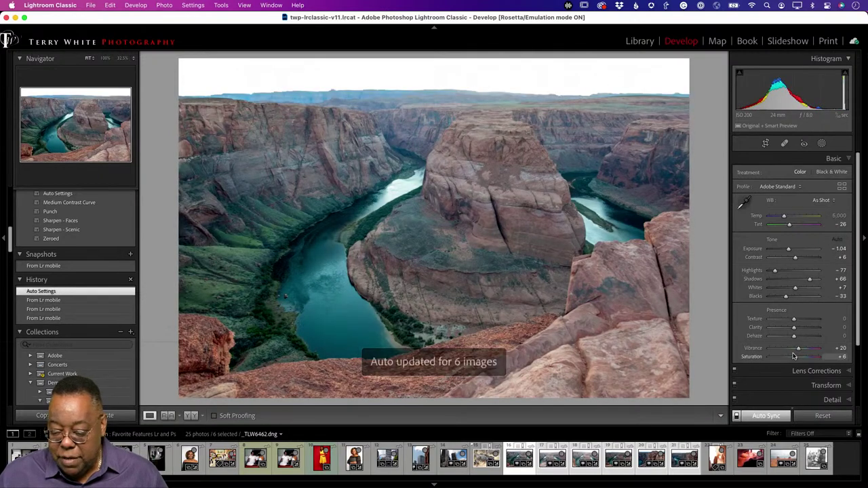
{"action": "left_click_drag", "start_coordinate": [793, 336], "coordinate": [803, 337]}
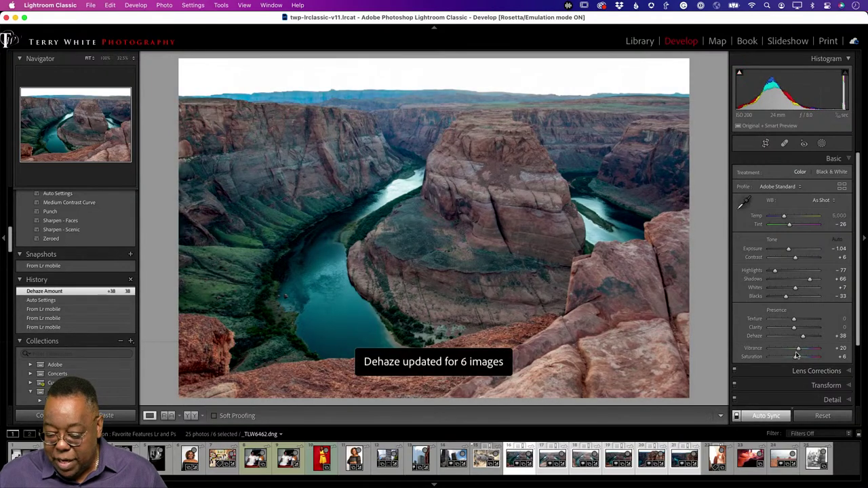
{"action": "mouse_move", "coordinate": [798, 349]}
{"action": "left_mouse_down"}
{"action": "mouse_move", "coordinate": [807, 349]}
{"action": "mouse_move", "coordinate": [806, 359]}
{"action": "left_mouse_up"}
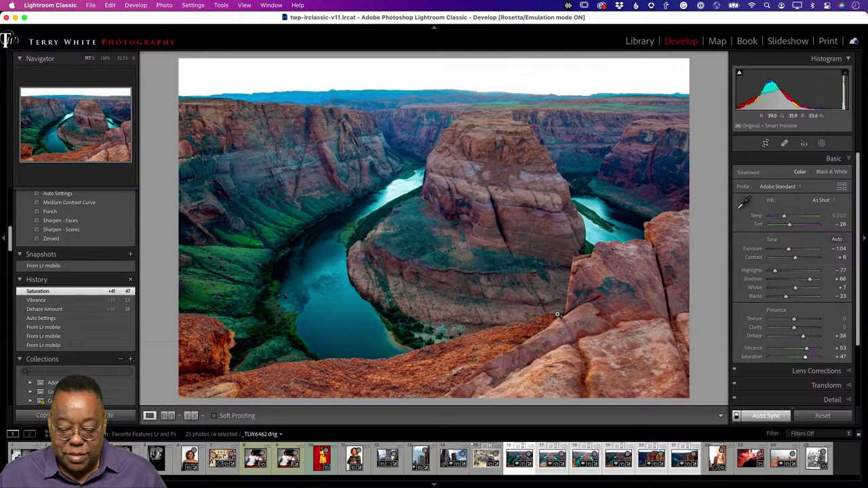
{"action": "key", "text": "g"}
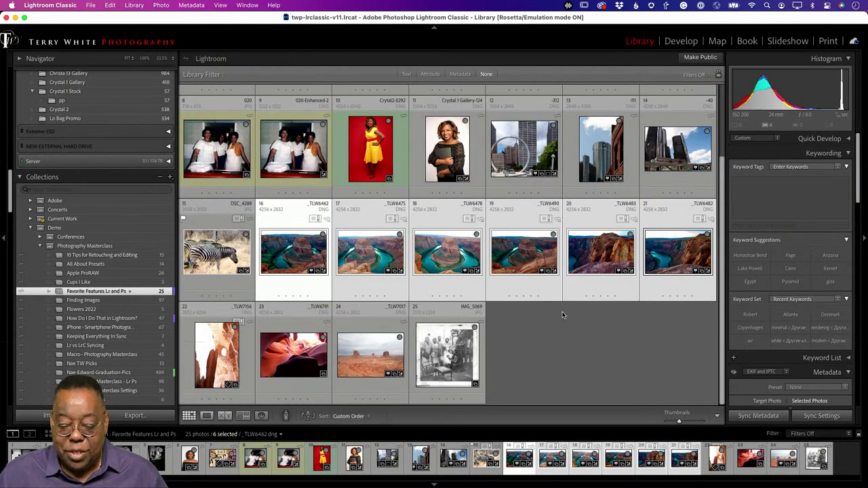
- Deselect the Horseshoe Bend photos and switch over to Adobe Photoshop 2022
{"action": "left_click", "coordinate": [562, 314]}
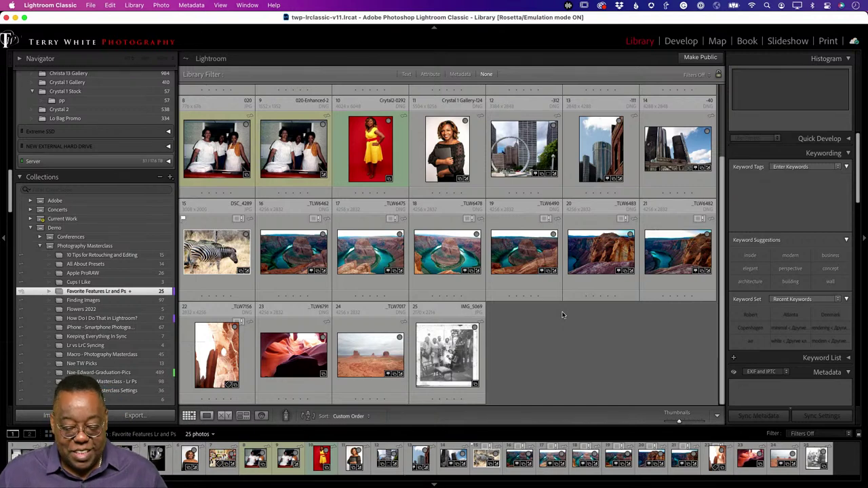
{"action": "key", "text": "super+Tab"}
{"action": "key", "text": "super+Tab"}
{"action": "key", "text": "super+Tab"}
{"action": "key", "text": "super+Tab"}
{"action": "key", "text": "super+Tab"}
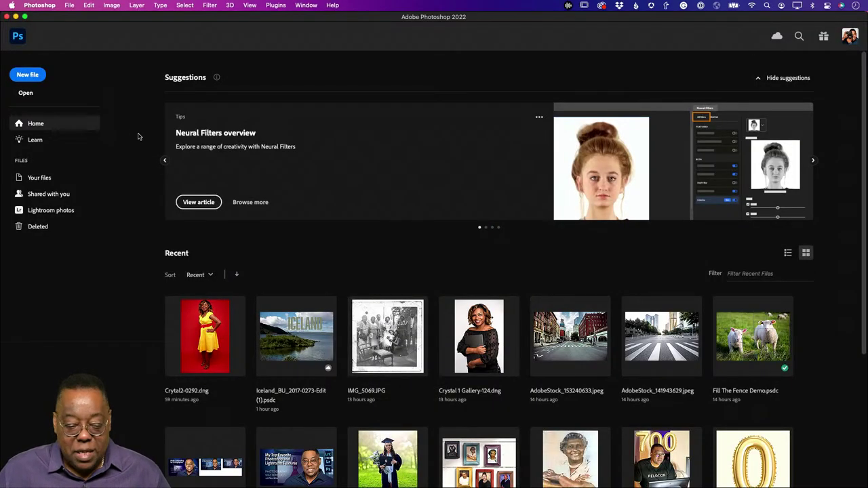
- Leave the home screen and browse the Retouch library's Smooth Skin and Photo Restoration groups
{"action": "left_click", "coordinate": [19, 36]}
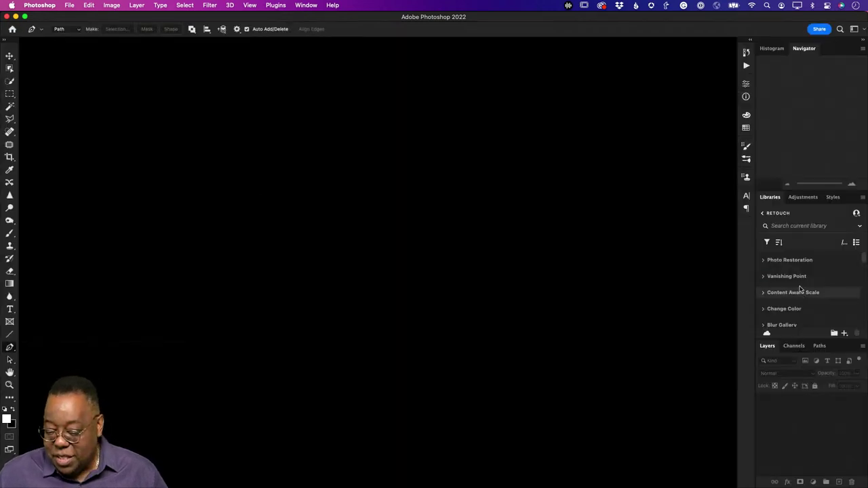
{"action": "scroll", "coordinate": [804, 290], "scroll_direction": "down", "scroll_amount": 5}
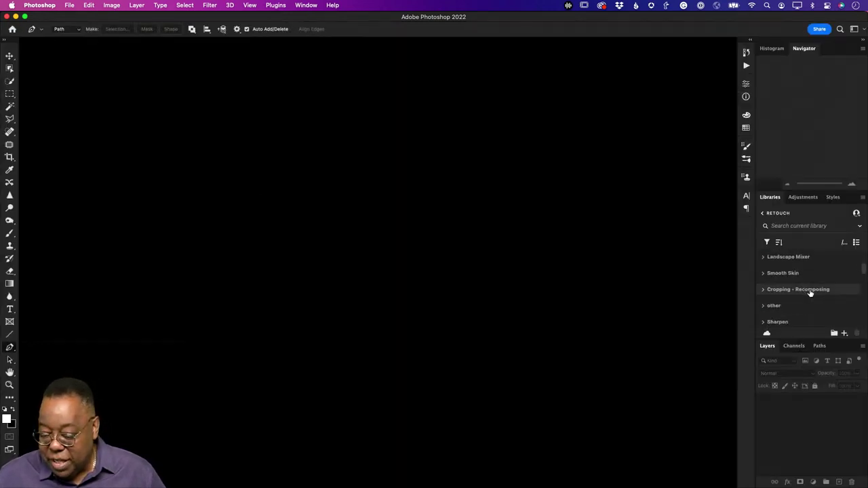
{"action": "scroll", "coordinate": [811, 293], "scroll_direction": "down", "scroll_amount": 4}
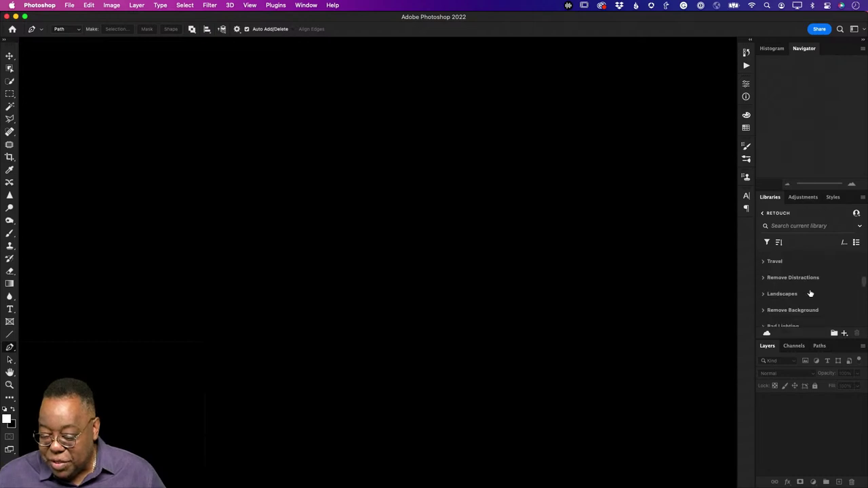
{"action": "scroll", "coordinate": [810, 293], "scroll_direction": "down", "scroll_amount": 4}
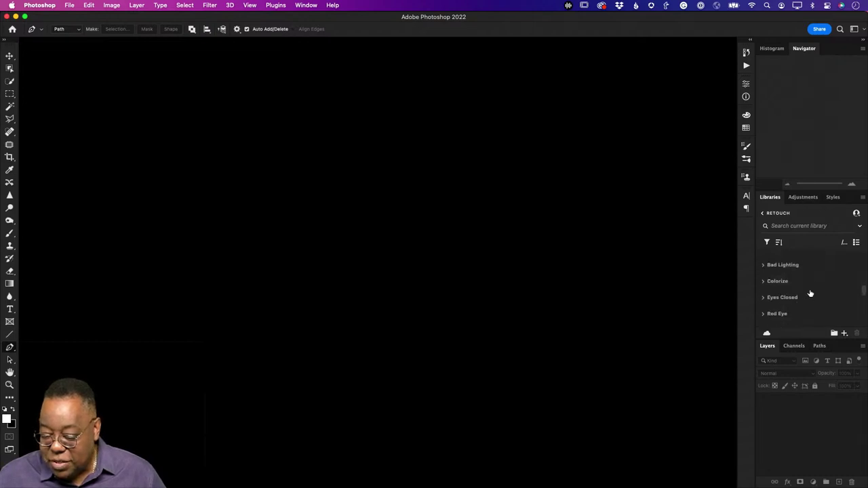
{"action": "scroll", "coordinate": [810, 293], "scroll_direction": "down", "scroll_amount": 5}
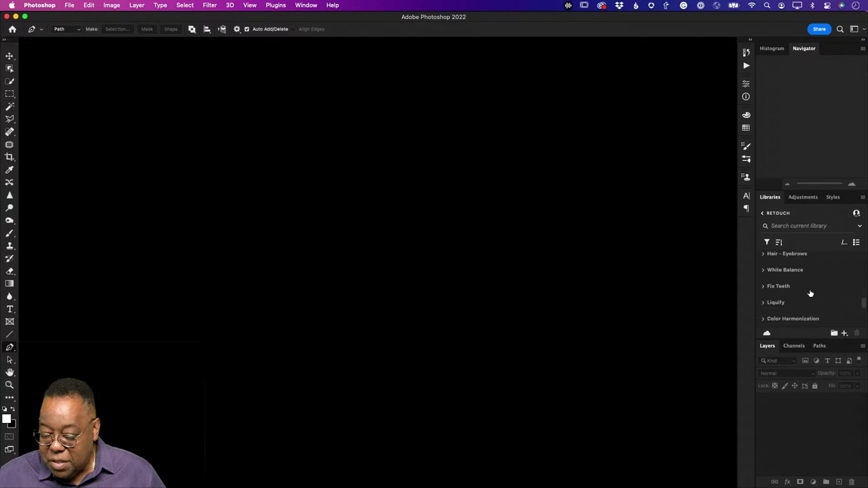
{"action": "scroll", "coordinate": [810, 293], "scroll_direction": "down", "scroll_amount": 2}
{"action": "scroll", "coordinate": [810, 293], "scroll_direction": "up", "scroll_amount": 4}
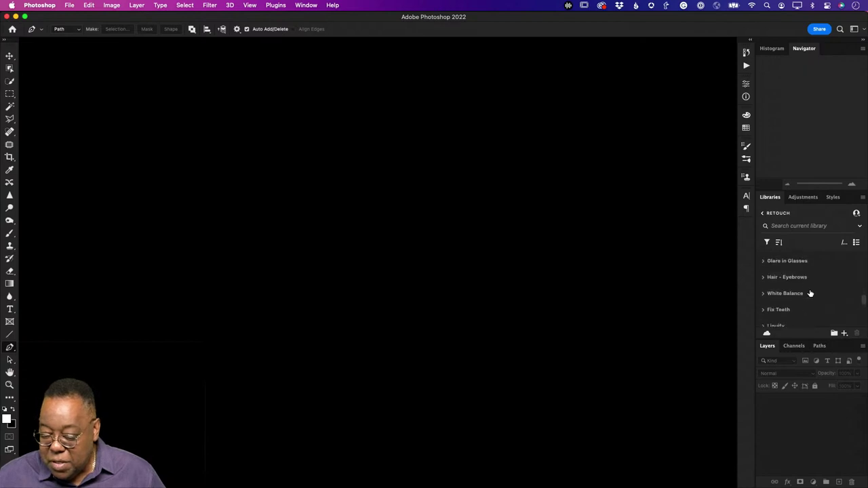
{"action": "scroll", "coordinate": [811, 293], "scroll_direction": "up", "scroll_amount": 8}
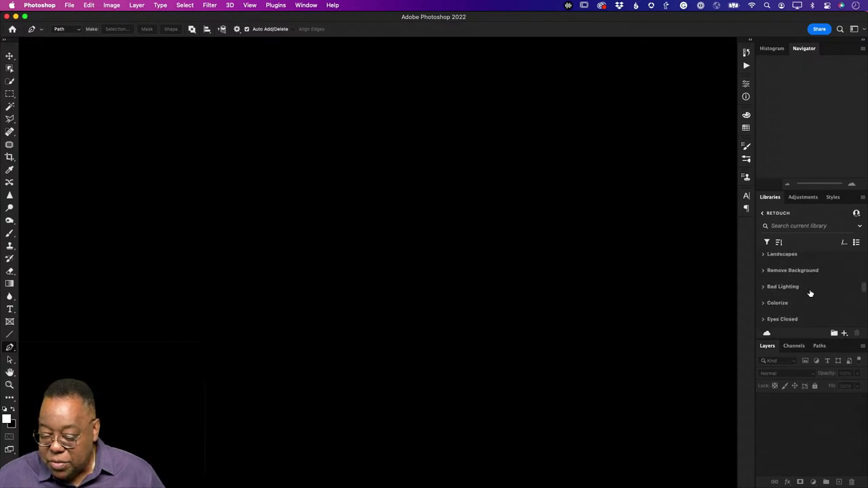
{"action": "scroll", "coordinate": [811, 293], "scroll_direction": "up", "scroll_amount": 1}
{"action": "scroll", "coordinate": [809, 293], "scroll_direction": "up", "scroll_amount": 6}
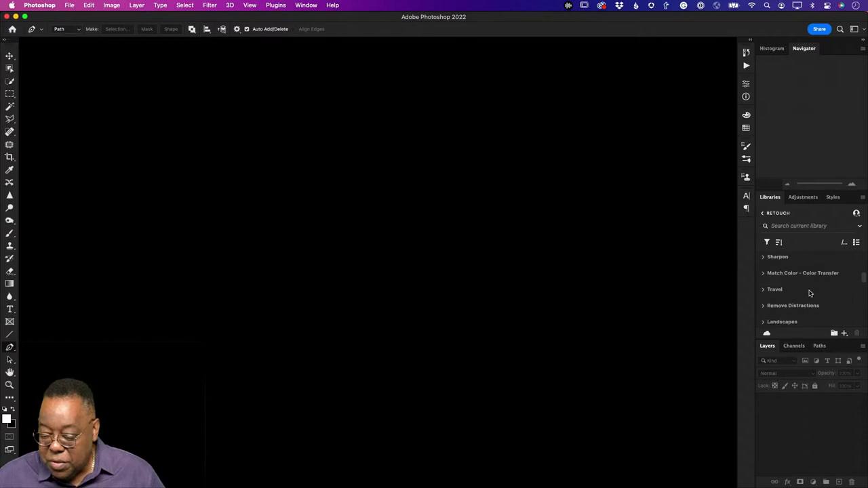
{"action": "scroll", "coordinate": [809, 293], "scroll_direction": "up", "scroll_amount": 2}
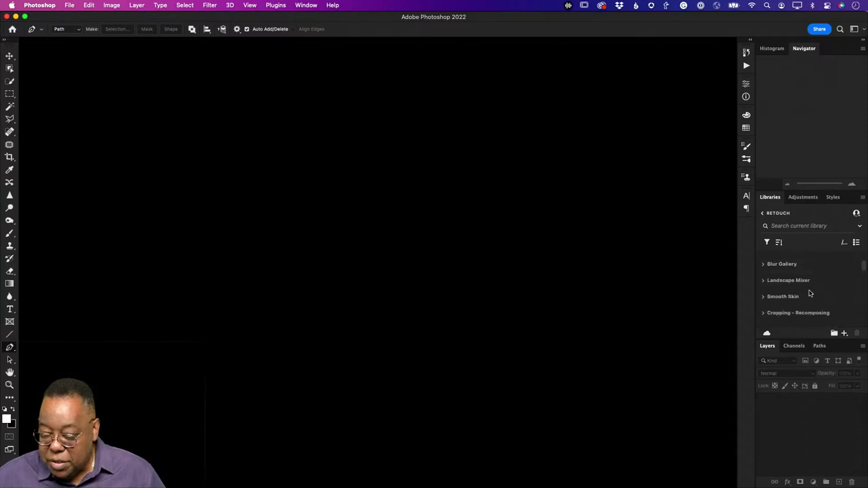
{"action": "left_click", "coordinate": [765, 296]}
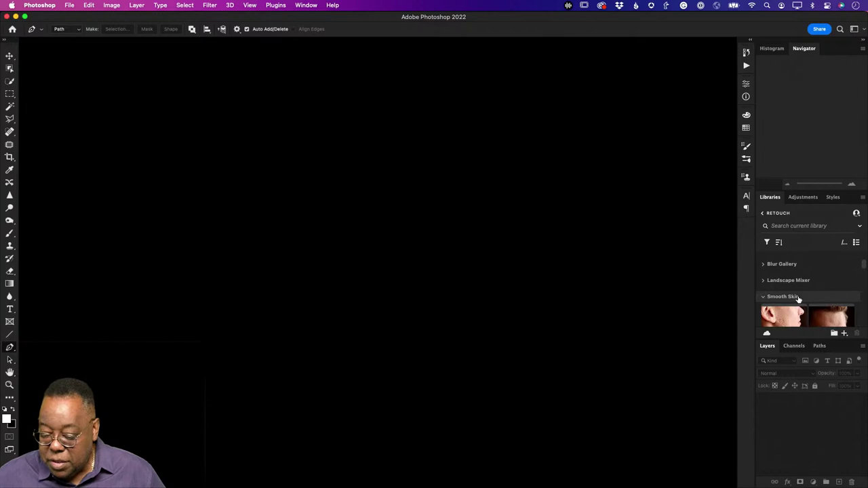
{"action": "scroll", "coordinate": [802, 301], "scroll_direction": "down", "scroll_amount": 2}
{"action": "scroll", "coordinate": [801, 300], "scroll_direction": "up", "scroll_amount": 6}
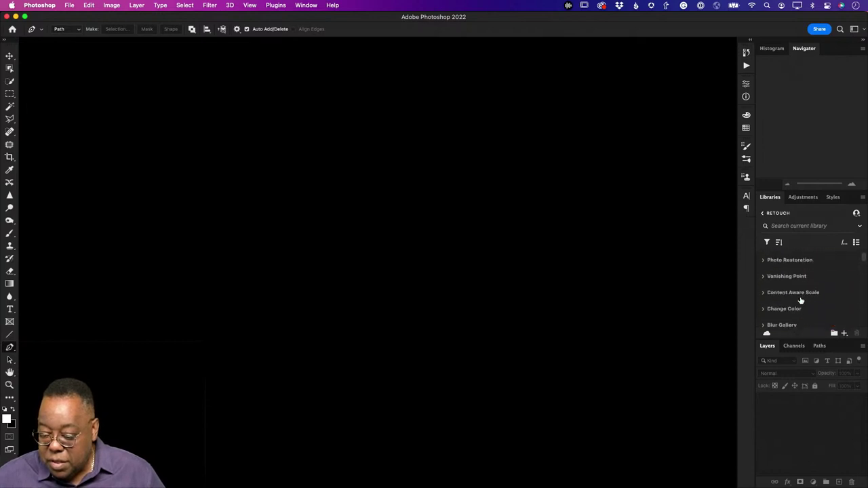
{"action": "left_click", "coordinate": [764, 261]}
{"action": "scroll", "coordinate": [781, 285], "scroll_direction": "down", "scroll_amount": 1}
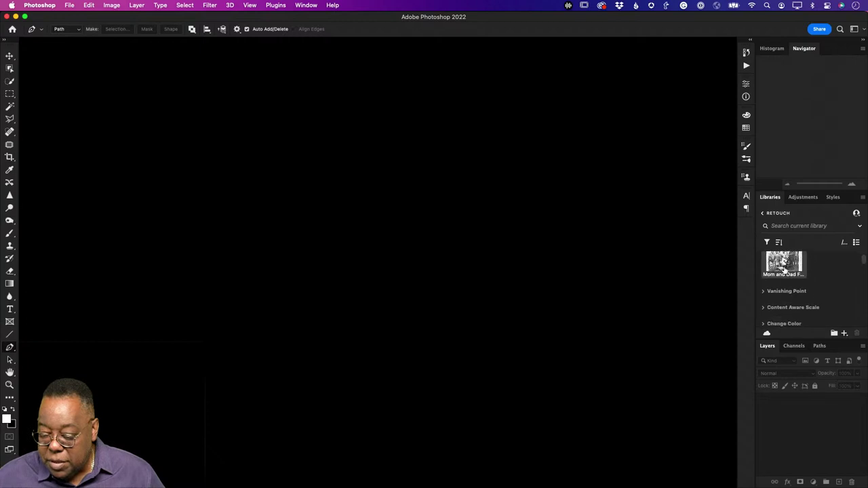
{"action": "scroll", "coordinate": [779, 308], "scroll_direction": "down", "scroll_amount": 2}
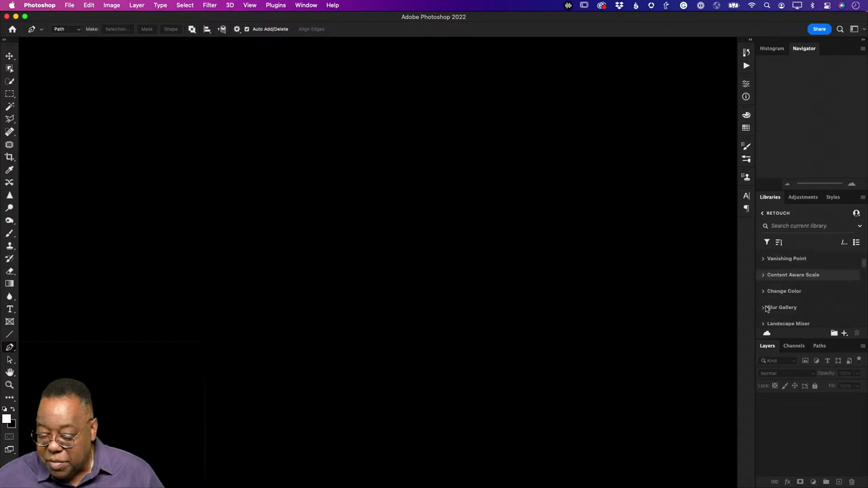
{"action": "scroll", "coordinate": [780, 308], "scroll_direction": "down", "scroll_amount": 5}
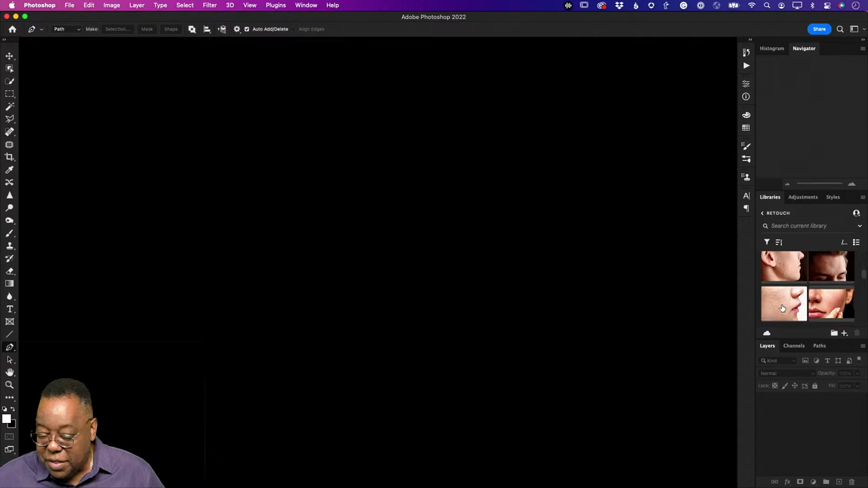
{"action": "scroll", "coordinate": [782, 308], "scroll_direction": "down", "scroll_amount": 2}
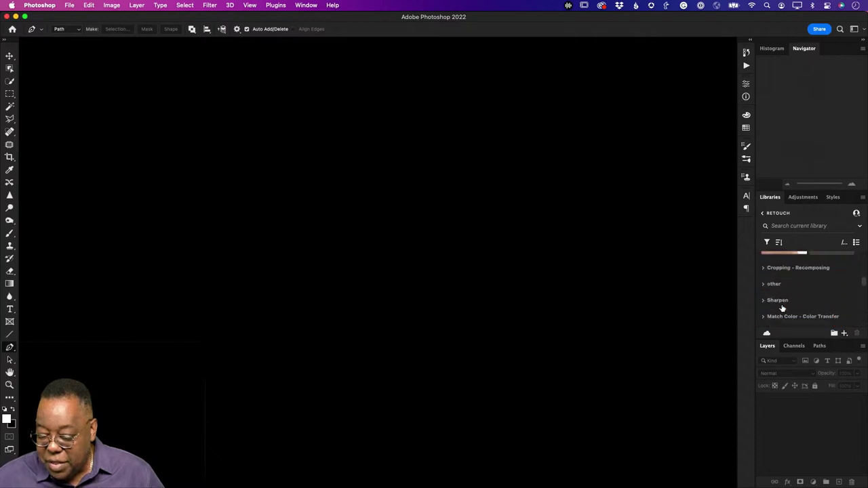
{"action": "scroll", "coordinate": [784, 308], "scroll_direction": "down", "scroll_amount": 1}
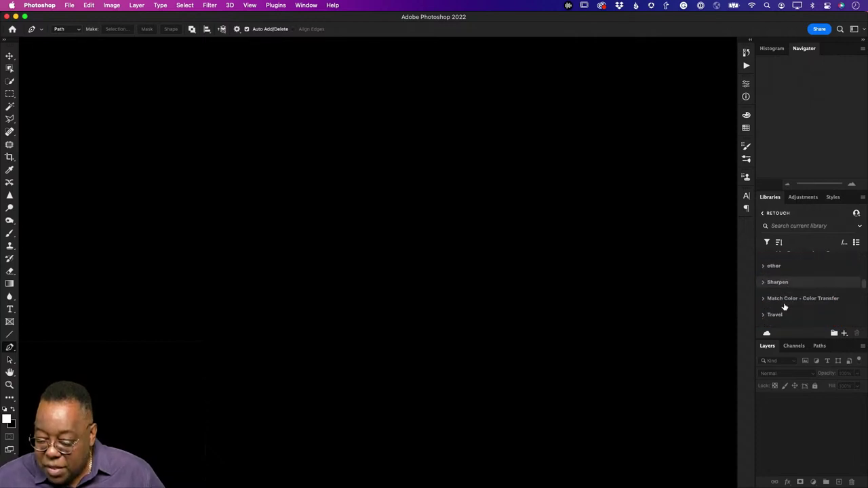
{"action": "scroll", "coordinate": [784, 307], "scroll_direction": "down", "scroll_amount": 1}
{"action": "scroll", "coordinate": [784, 306], "scroll_direction": "down", "scroll_amount": 2}
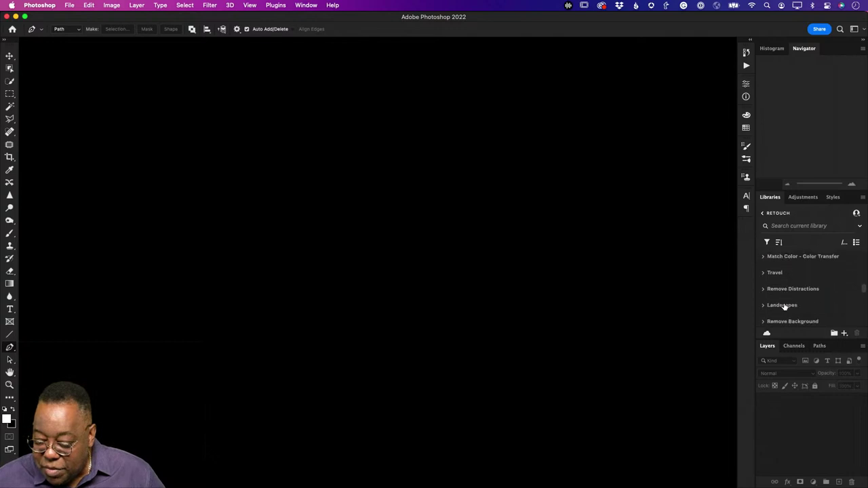
{"action": "scroll", "coordinate": [784, 306], "scroll_direction": "down", "scroll_amount": 1}
{"action": "scroll", "coordinate": [784, 307], "scroll_direction": "down", "scroll_amount": 3}
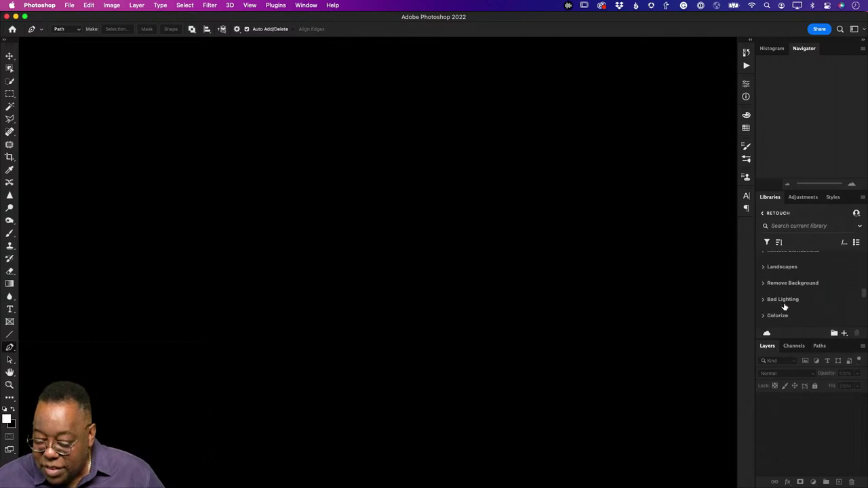
{"action": "scroll", "coordinate": [784, 306], "scroll_direction": "down", "scroll_amount": 1}
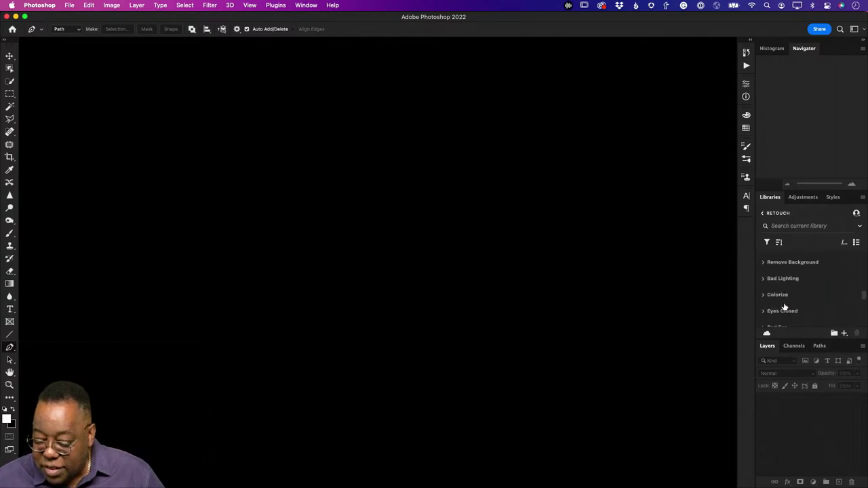
{"action": "scroll", "coordinate": [784, 307], "scroll_direction": "down", "scroll_amount": 7}
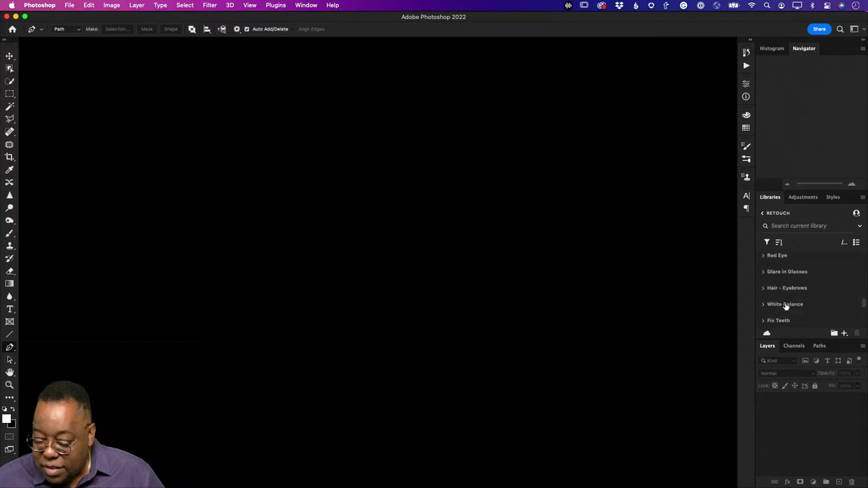
{"action": "scroll", "coordinate": [785, 308], "scroll_direction": "down", "scroll_amount": 1}
{"action": "scroll", "coordinate": [785, 308], "scroll_direction": "down", "scroll_amount": 1}
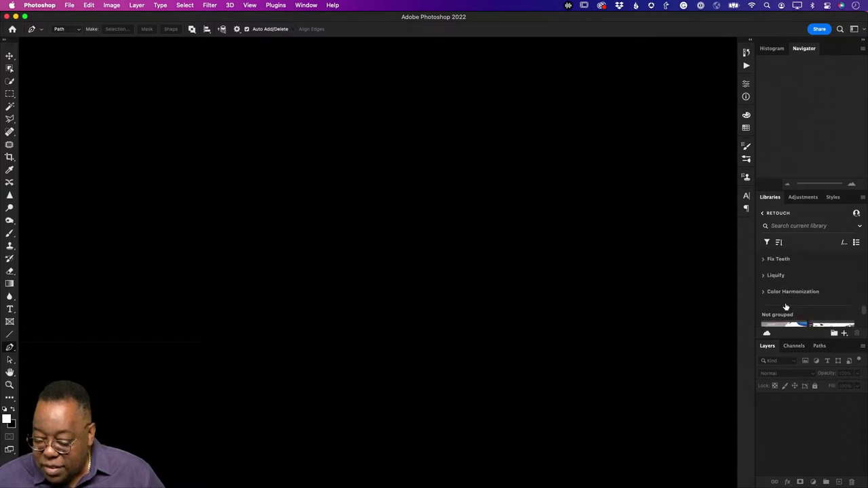
{"action": "scroll", "coordinate": [786, 308], "scroll_direction": "down", "scroll_amount": 3}
{"action": "scroll", "coordinate": [787, 307], "scroll_direction": "up", "scroll_amount": 10}
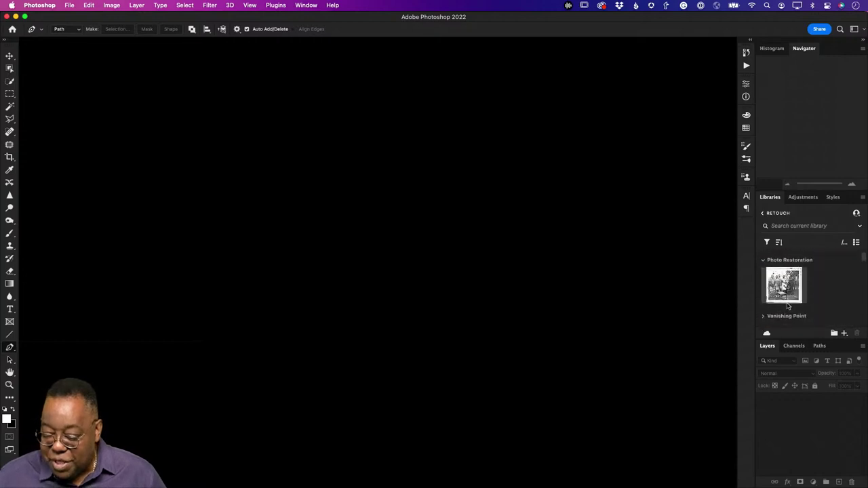
{"action": "left_click", "coordinate": [763, 259]}
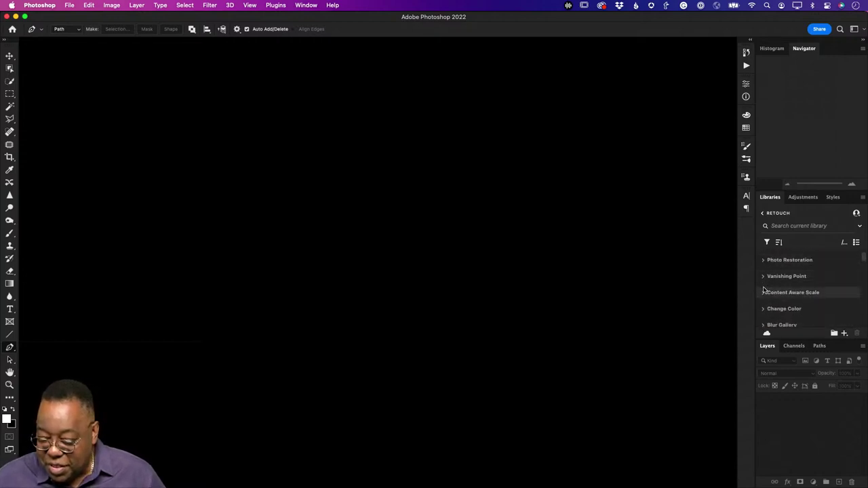
- Open the white t-shirt portrait (whitet-shirt.psd) from the library's Change Color group
{"action": "left_click", "coordinate": [764, 308]}
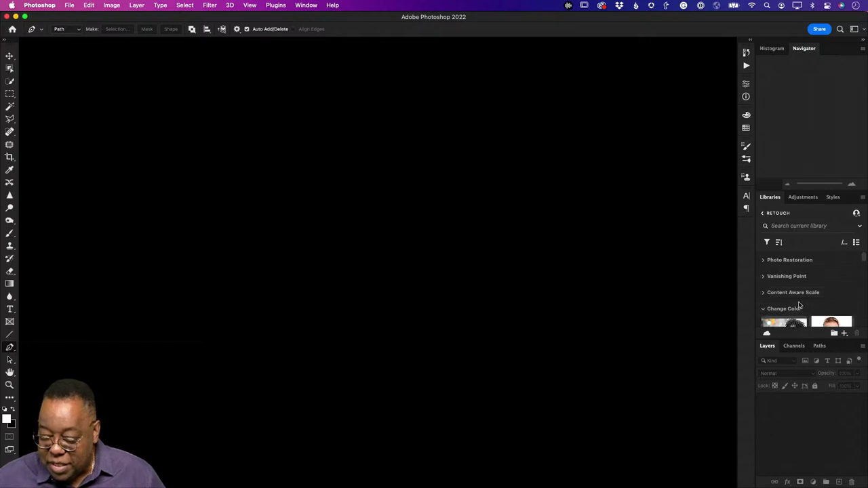
{"action": "scroll", "coordinate": [819, 290], "scroll_direction": "down", "scroll_amount": 3}
{"action": "double_click", "coordinate": [829, 272]}
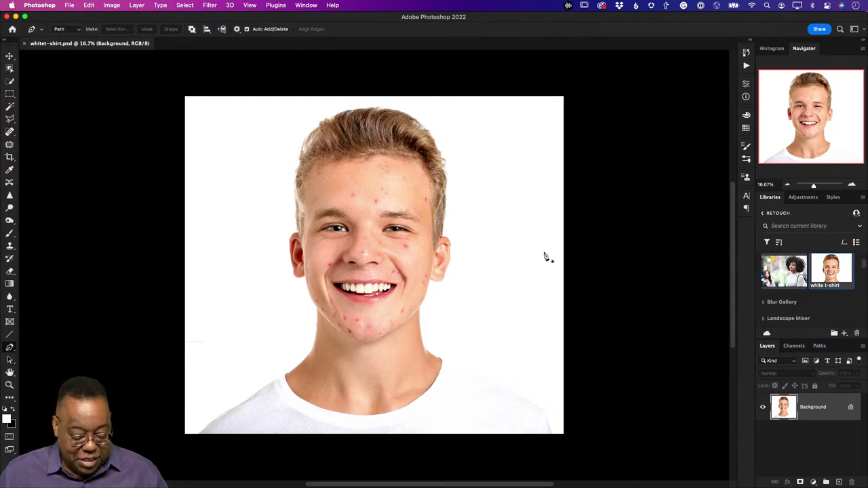
- Zoom in on the face and duplicate the Background layer, with the Spot Healing Brush ready
{"action": "key", "text": "z"}
{"action": "left_click_drag", "start_coordinate": [356, 188], "coordinate": [400, 194]}
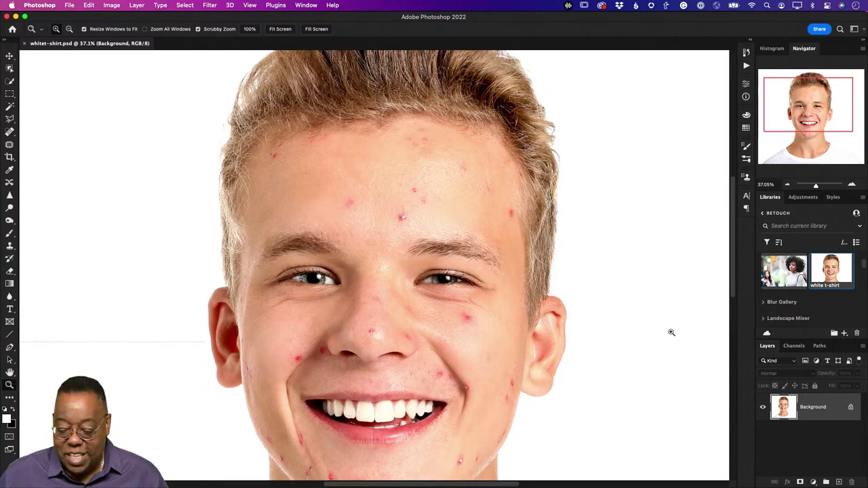
{"action": "left_click_drag", "start_coordinate": [816, 411], "coordinate": [842, 482]}
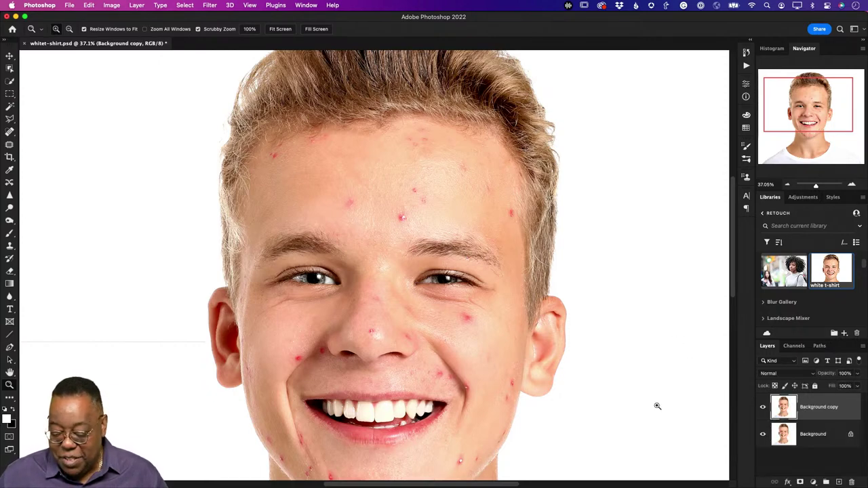
{"action": "left_click", "coordinate": [10, 131]}
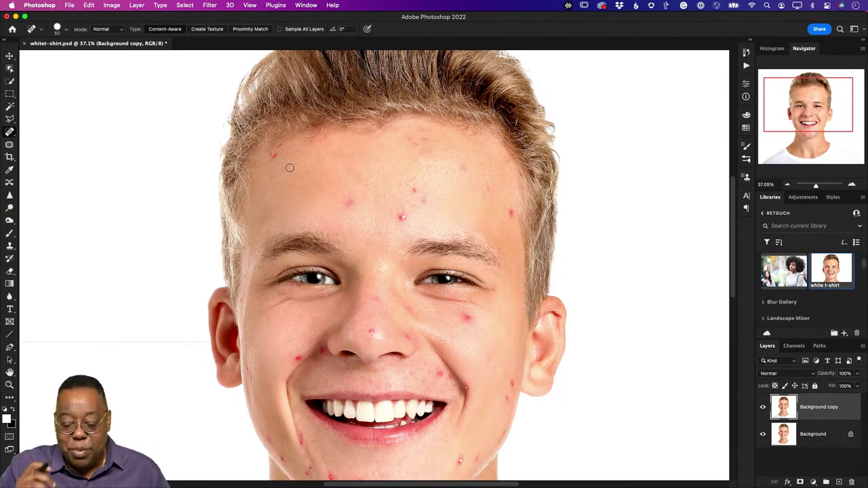
- Heal the blemishes across the forehead and near the right temple
{"action": "mouse_move", "coordinate": [356, 204]}
{"action": "left_mouse_down"}
{"action": "mouse_move", "coordinate": [352, 197]}
{"action": "mouse_move", "coordinate": [347, 212]}
{"action": "left_mouse_up"}
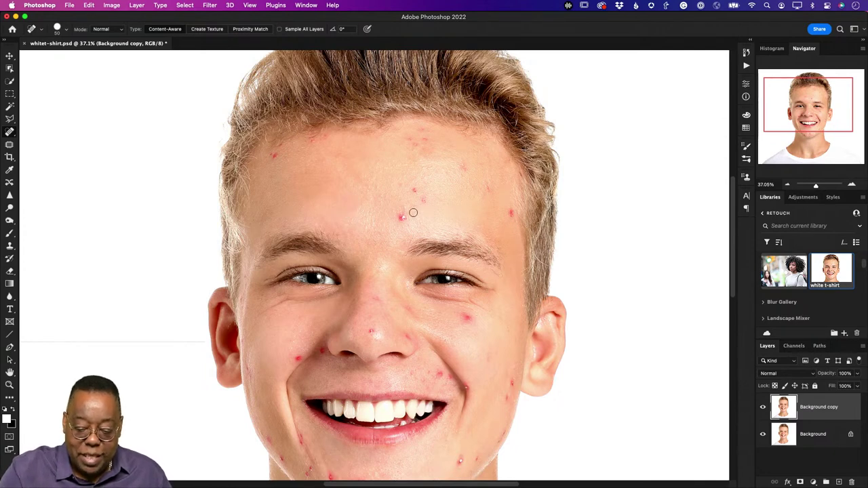
{"action": "mouse_move", "coordinate": [405, 215]}
{"action": "left_mouse_down"}
{"action": "mouse_move", "coordinate": [419, 193]}
{"action": "mouse_move", "coordinate": [413, 187]}
{"action": "left_mouse_up"}
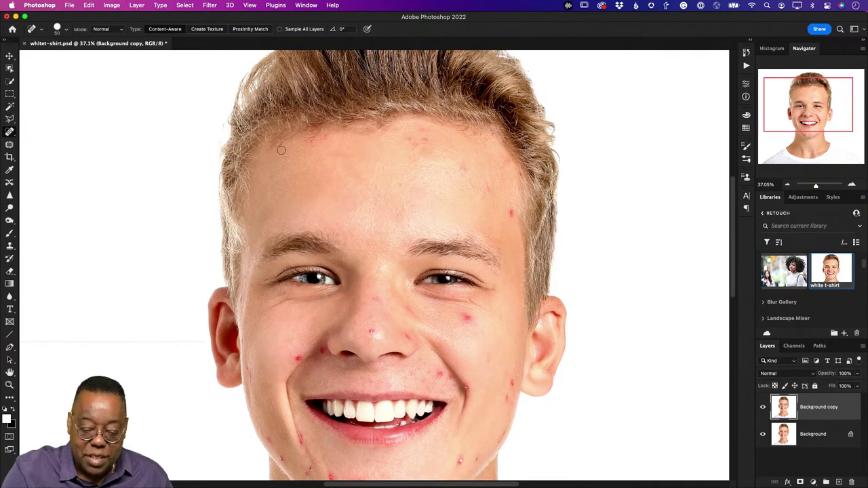
{"action": "left_click_drag", "start_coordinate": [280, 150], "coordinate": [278, 147]}
{"action": "mouse_move", "coordinate": [421, 142]}
{"action": "left_mouse_down"}
{"action": "mouse_move", "coordinate": [409, 129]}
{"action": "mouse_move", "coordinate": [417, 148]}
{"action": "mouse_move", "coordinate": [409, 154]}
{"action": "left_mouse_up"}
{"action": "left_click", "coordinate": [416, 165]}
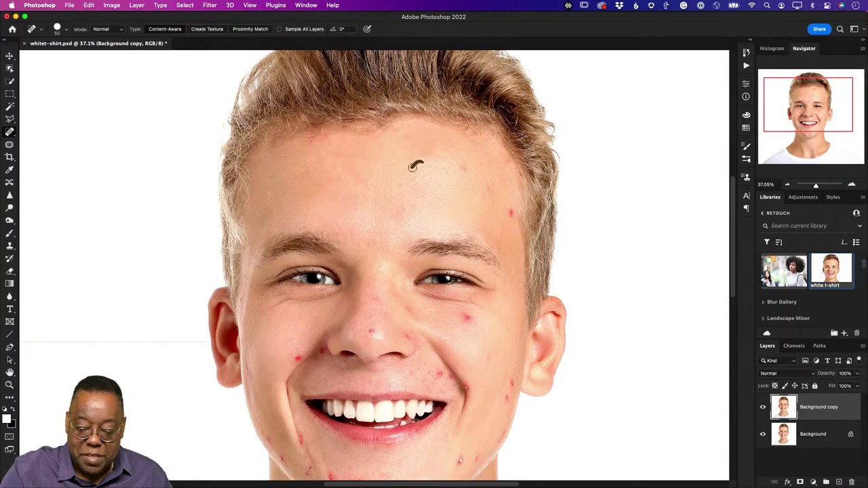
{"action": "left_click", "coordinate": [510, 212]}
{"action": "left_click_drag", "start_coordinate": [498, 185], "coordinate": [484, 193]}
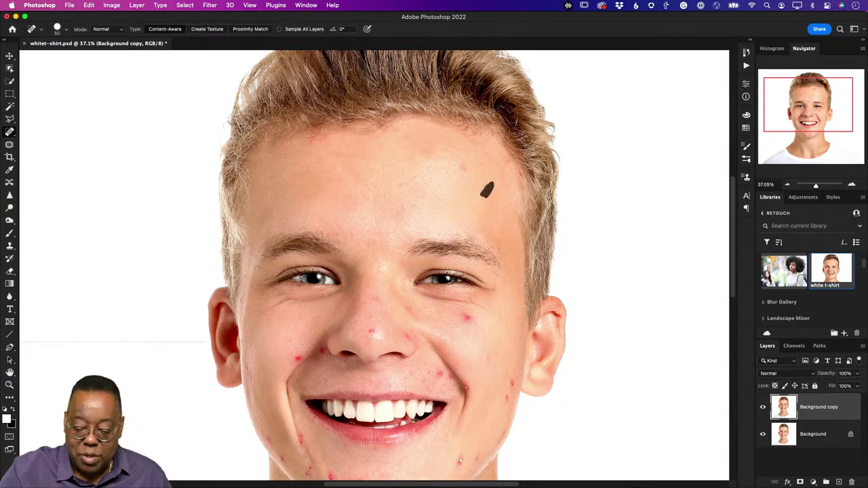
{"action": "left_click", "coordinate": [463, 167]}
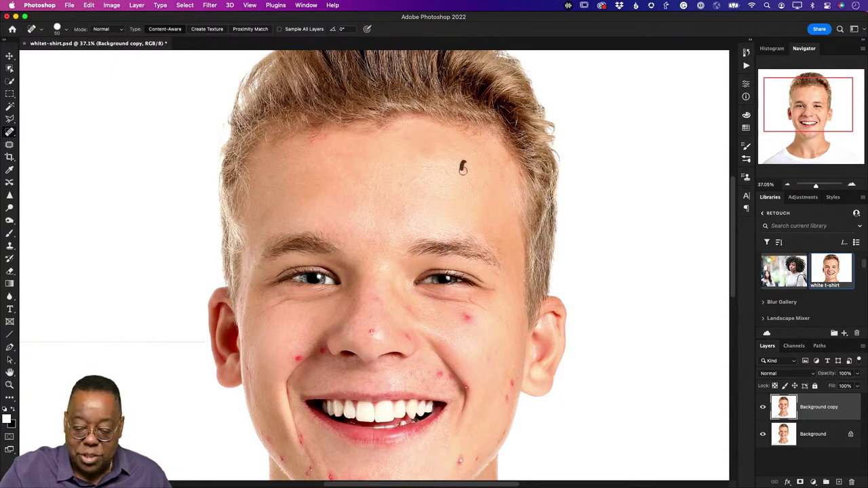
- Heal the spots down the right cheek, beside the mouth and near the chin
{"action": "left_click", "coordinate": [468, 316]}
{"action": "left_click_drag", "start_coordinate": [514, 378], "coordinate": [508, 385]}
{"action": "left_click", "coordinate": [510, 408]}
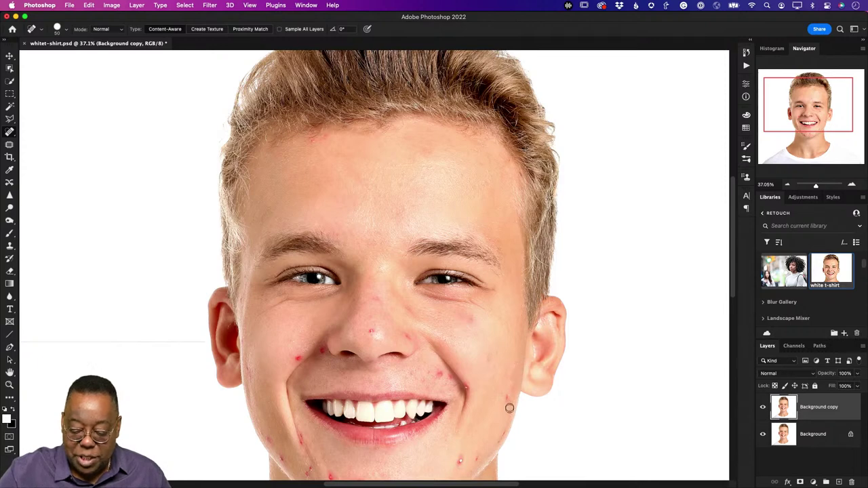
{"action": "left_click", "coordinate": [508, 400]}
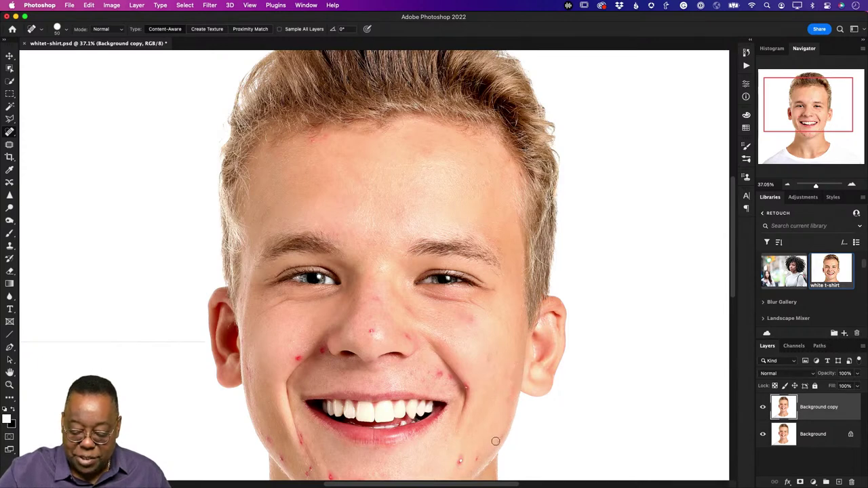
{"action": "left_click", "coordinate": [474, 459]}
{"action": "left_click_drag", "start_coordinate": [462, 459], "coordinate": [459, 463]}
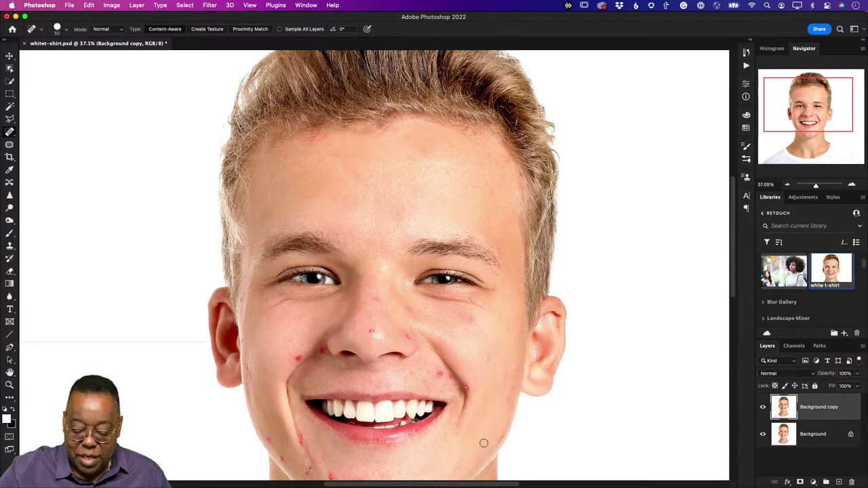
{"action": "left_click", "coordinate": [468, 319]}
{"action": "left_click", "coordinate": [460, 317]}
{"action": "left_click", "coordinate": [448, 348]}
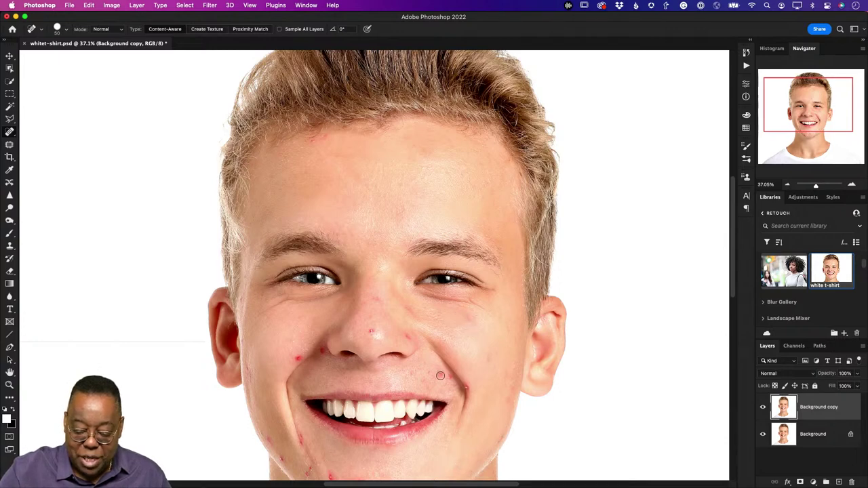
{"action": "left_click", "coordinate": [441, 375]}
{"action": "left_click", "coordinate": [450, 391]}
{"action": "left_click", "coordinate": [467, 394]}
{"action": "left_click", "coordinate": [466, 387]}
- Heal the left-cheek blemish and the red spots on the nose and right nostril
{"action": "left_click", "coordinate": [299, 355]}
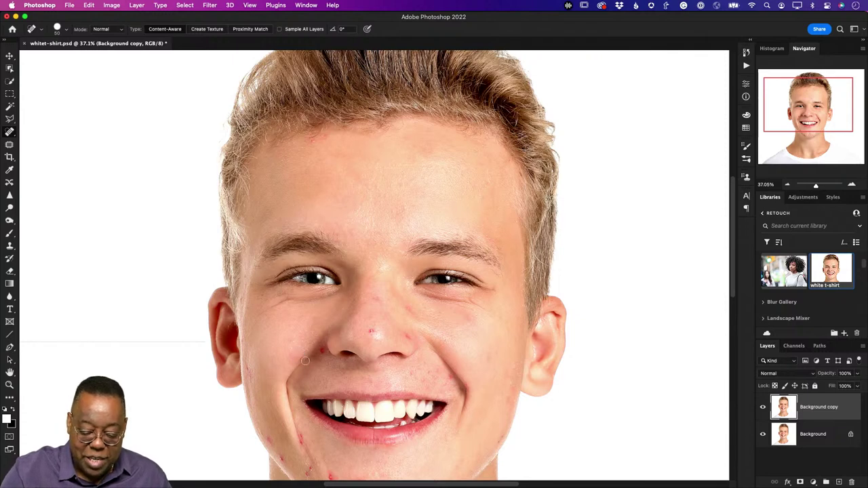
{"action": "left_click", "coordinate": [301, 357]}
{"action": "left_click", "coordinate": [322, 352]}
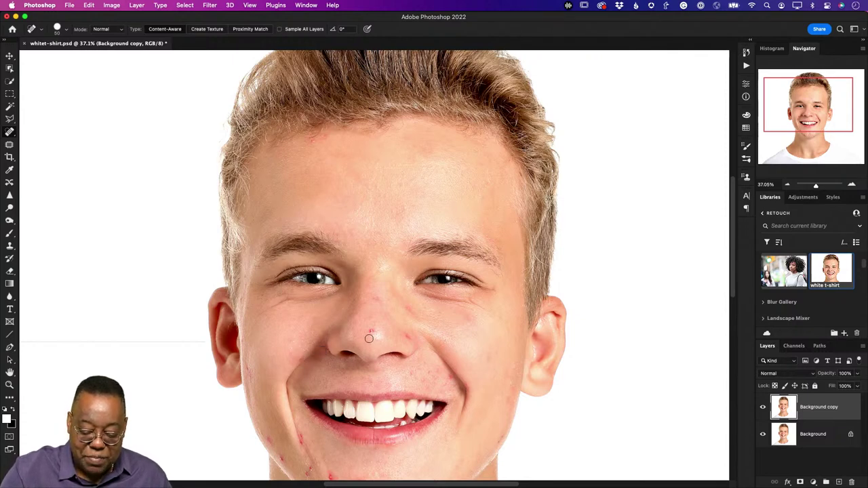
{"action": "left_click", "coordinate": [371, 334]}
{"action": "left_click", "coordinate": [376, 298]}
{"action": "left_click_drag", "start_coordinate": [416, 341], "coordinate": [406, 332]}
- Heal the blemishes along the bottom of the chin and the lower-left jaw
{"action": "left_click", "coordinate": [334, 476]}
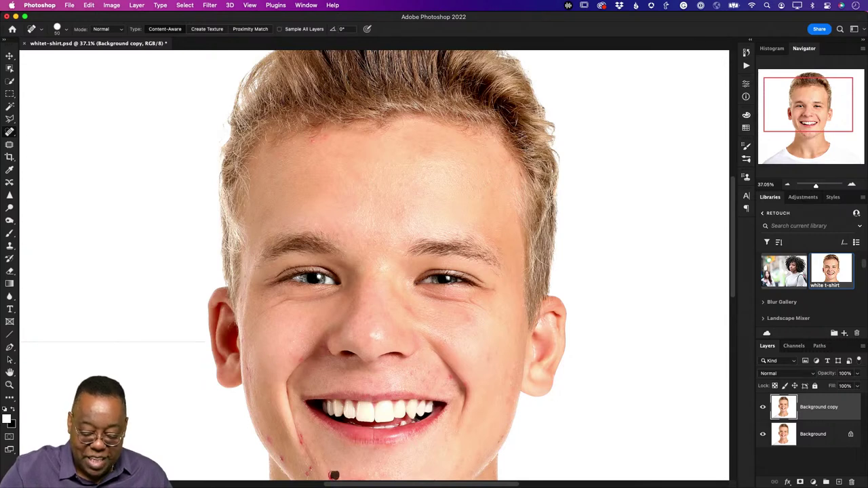
{"action": "left_click", "coordinate": [308, 470]}
{"action": "left_click", "coordinate": [292, 460]}
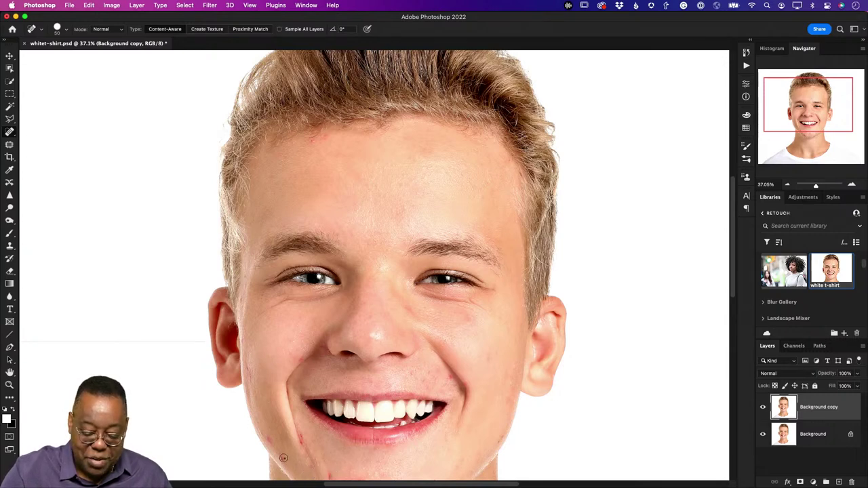
{"action": "left_click", "coordinate": [281, 458]}
{"action": "left_click", "coordinate": [271, 439]}
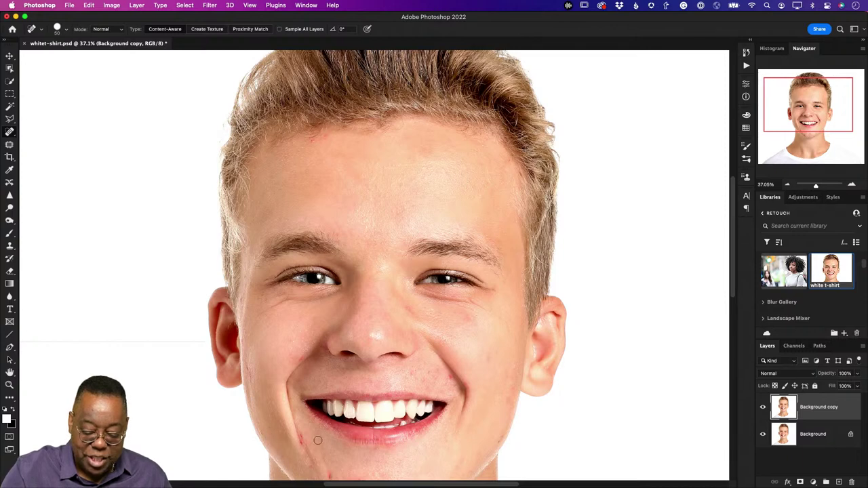
{"action": "left_click", "coordinate": [304, 437]}
{"action": "left_click_drag", "start_coordinate": [303, 445], "coordinate": [303, 439]}
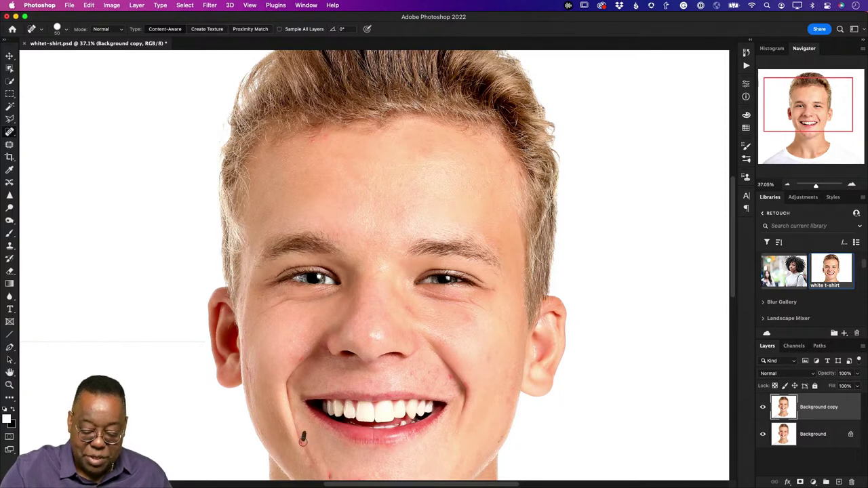
{"action": "left_click", "coordinate": [332, 470]}
- Touch up remaining spots on the right cheek, beside the mouth and on the left cheek
{"action": "left_click", "coordinate": [487, 364]}
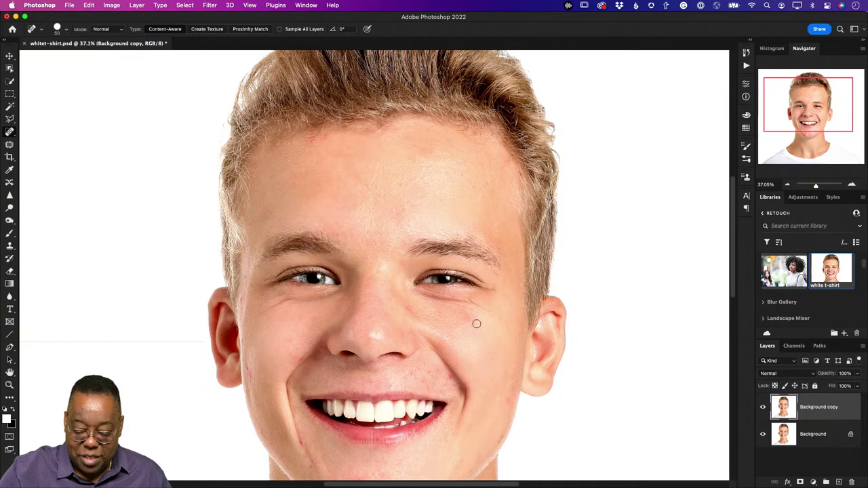
{"action": "left_click_drag", "start_coordinate": [474, 323], "coordinate": [467, 315]}
{"action": "left_click", "coordinate": [444, 381]}
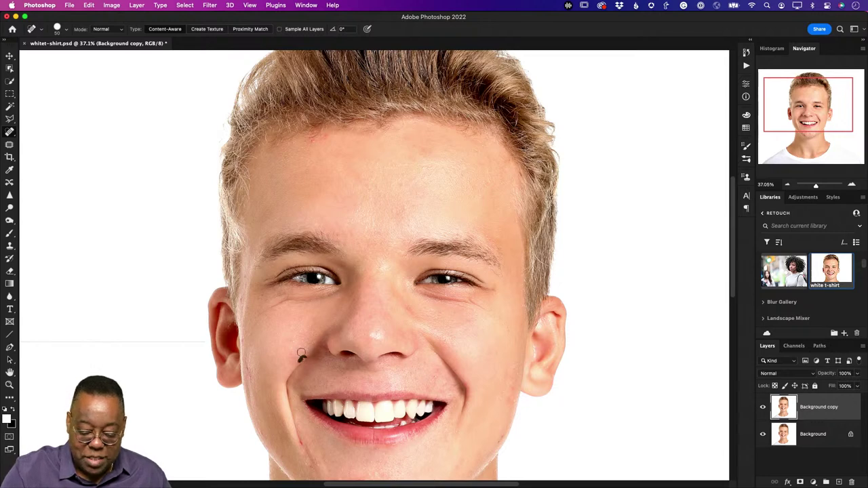
{"action": "left_click_drag", "start_coordinate": [288, 339], "coordinate": [287, 343]}
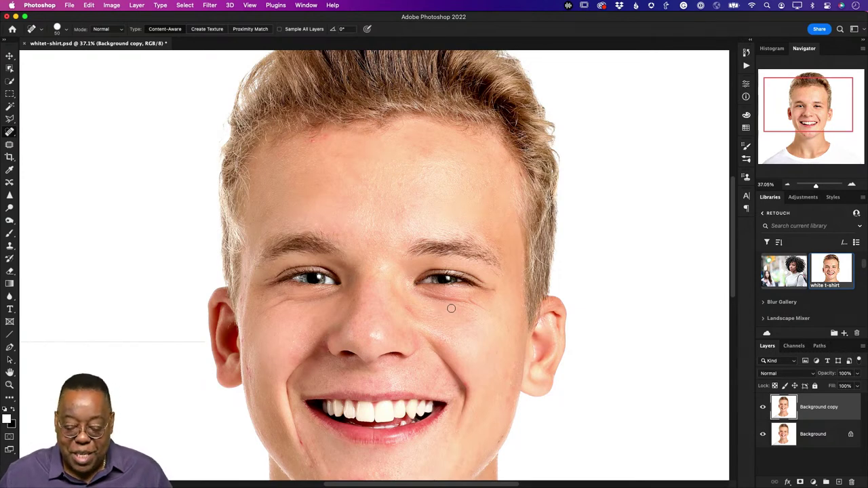
- Compare the healed Background copy against the original, then reveal the other healing tools
{"action": "left_click", "coordinate": [763, 408]}
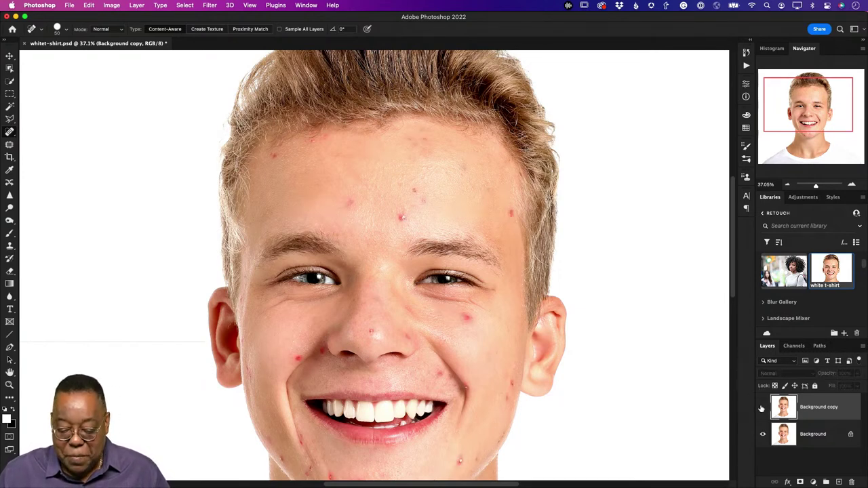
{"action": "left_click", "coordinate": [762, 407]}
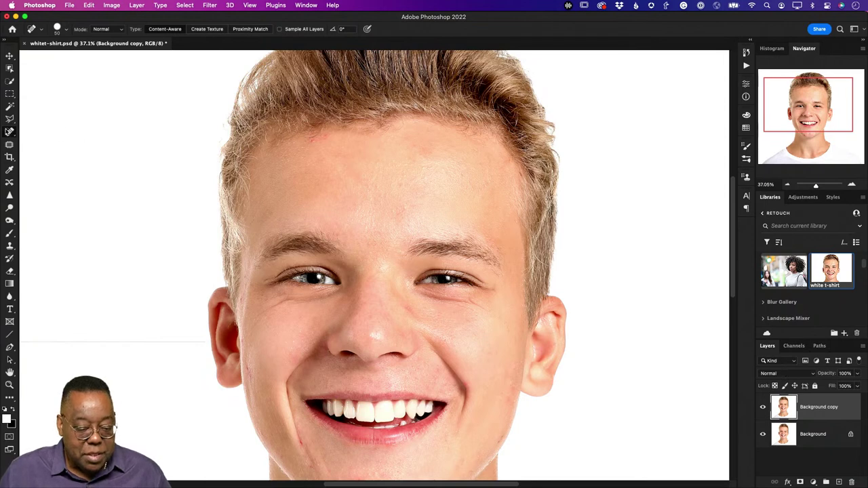
{"action": "right_click", "coordinate": [9, 132]}
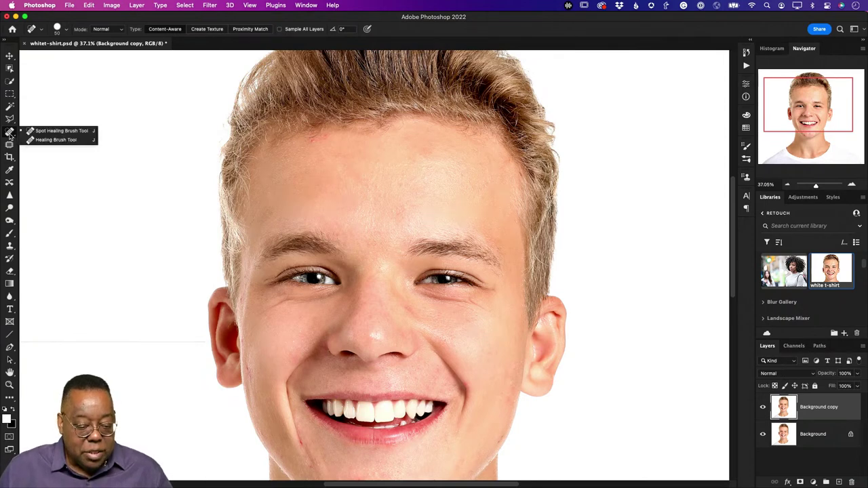
- Patch the puffy area under the left-hand eye with clean cheek skin from below
{"action": "left_click", "coordinate": [54, 133]}
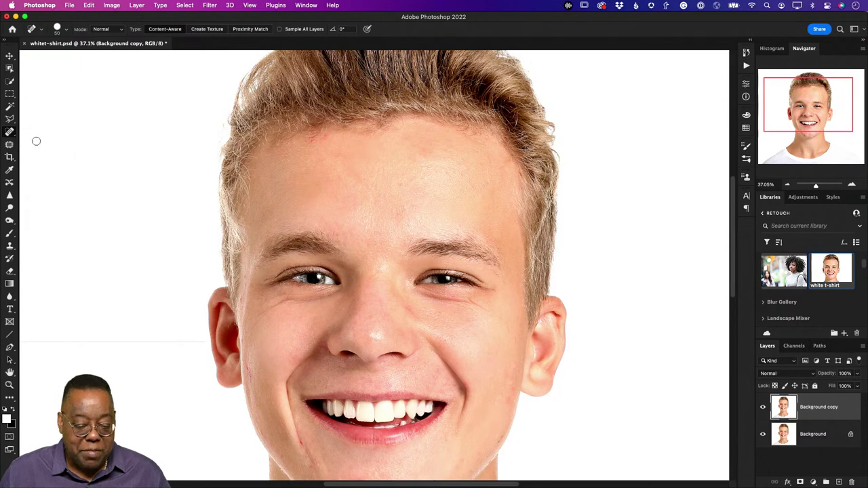
{"action": "left_click", "coordinate": [9, 146]}
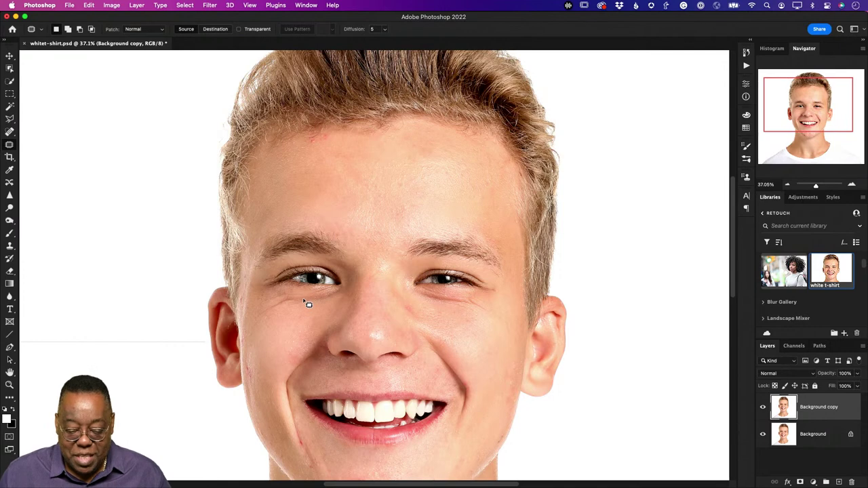
{"action": "mouse_move", "coordinate": [300, 297]}
{"action": "left_mouse_down"}
{"action": "mouse_move", "coordinate": [278, 296]}
{"action": "mouse_move", "coordinate": [264, 310]}
{"action": "mouse_move", "coordinate": [330, 307]}
{"action": "mouse_move", "coordinate": [348, 294]}
{"action": "mouse_move", "coordinate": [304, 298]}
{"action": "left_mouse_up"}
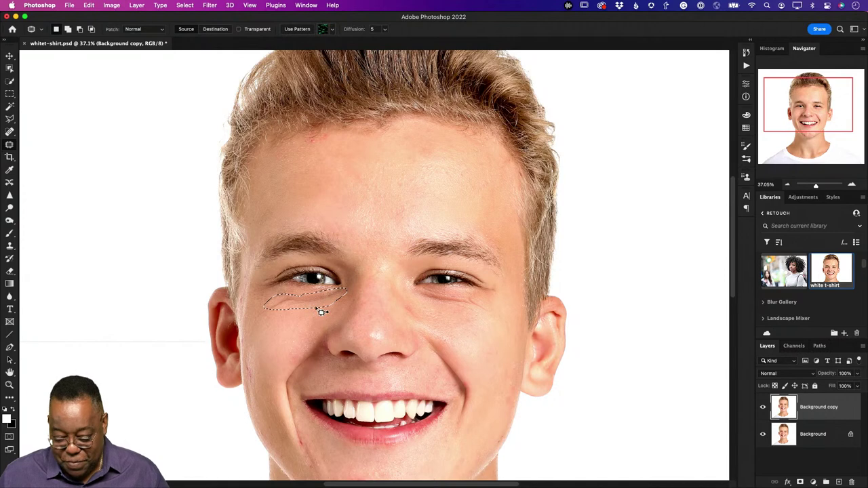
{"action": "mouse_move", "coordinate": [320, 314]}
{"action": "left_mouse_down"}
{"action": "mouse_move", "coordinate": [314, 305]}
{"action": "mouse_move", "coordinate": [308, 326]}
{"action": "left_mouse_up"}
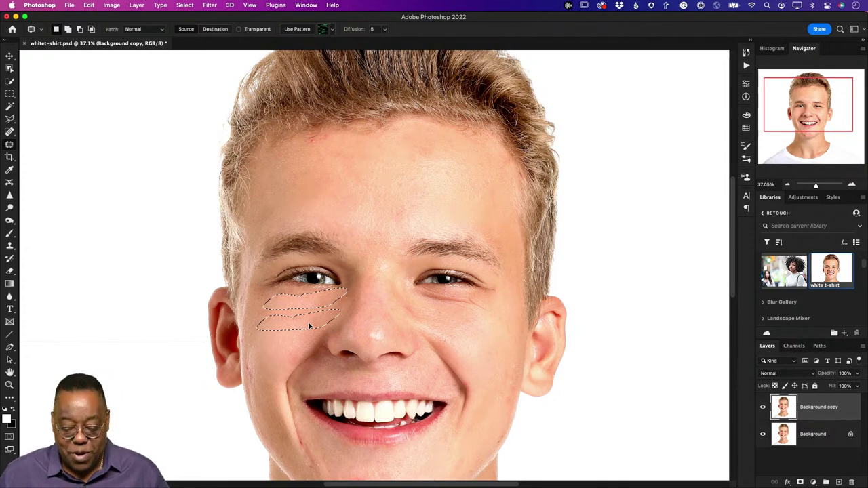
{"action": "left_click_drag", "start_coordinate": [308, 327], "coordinate": [310, 327]}
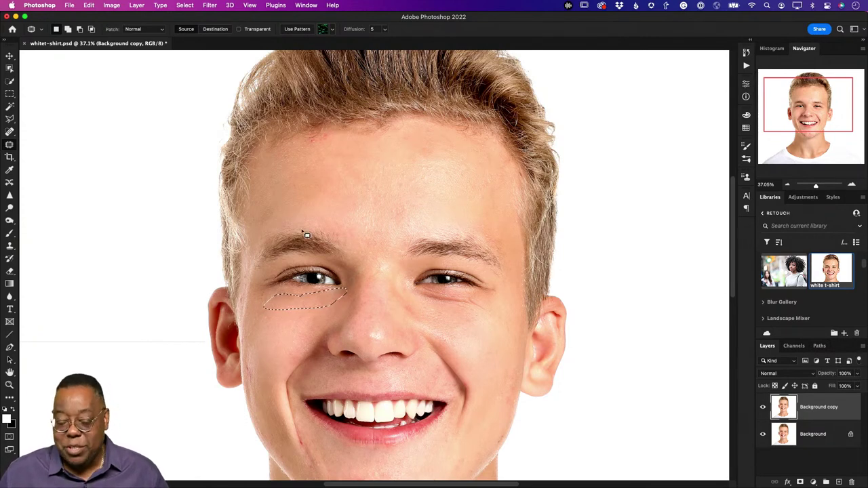
- Fade the patch to about 67% opacity via Edit > Fade Patch Selection, then deselect
{"action": "left_click", "coordinate": [90, 5]}
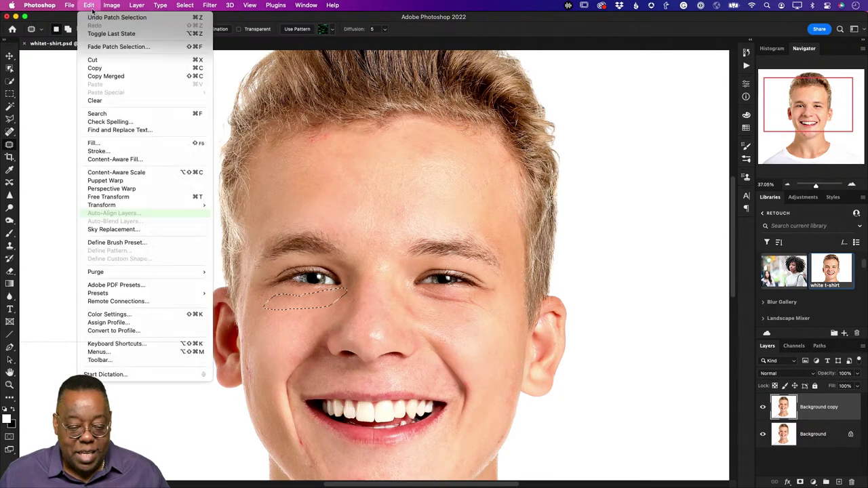
{"action": "left_click", "coordinate": [99, 47]}
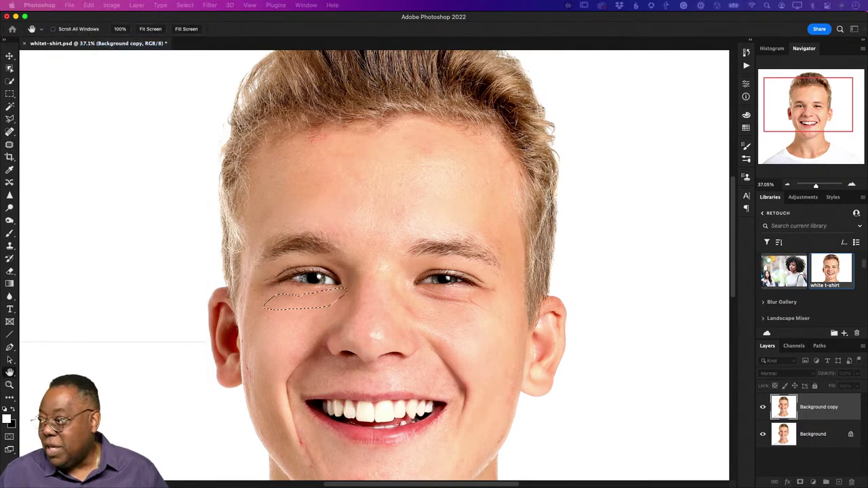
{"action": "left_click_drag", "start_coordinate": [777, 226], "coordinate": [566, 126]}
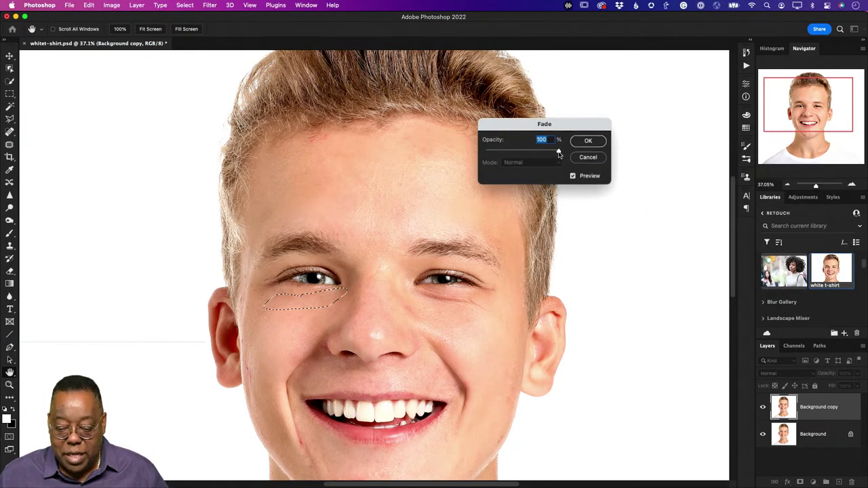
{"action": "left_click_drag", "start_coordinate": [559, 155], "coordinate": [522, 155]}
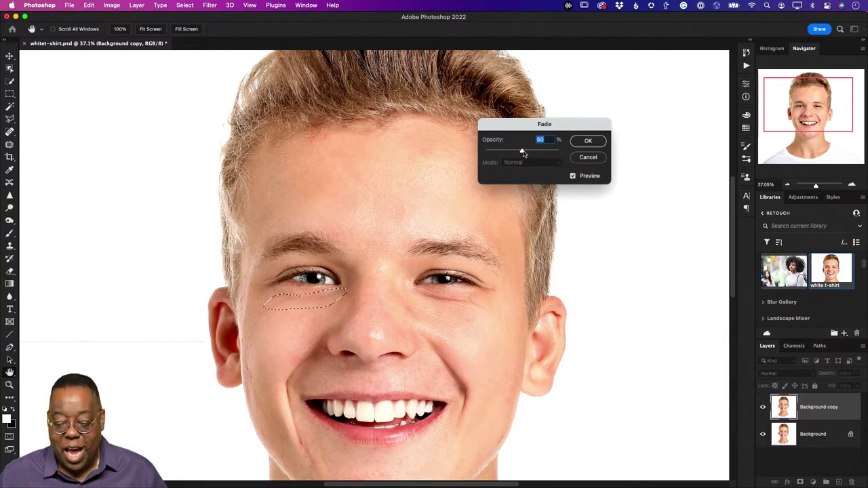
{"action": "left_click_drag", "start_coordinate": [524, 153], "coordinate": [529, 154]}
{"action": "left_click", "coordinate": [587, 141]}
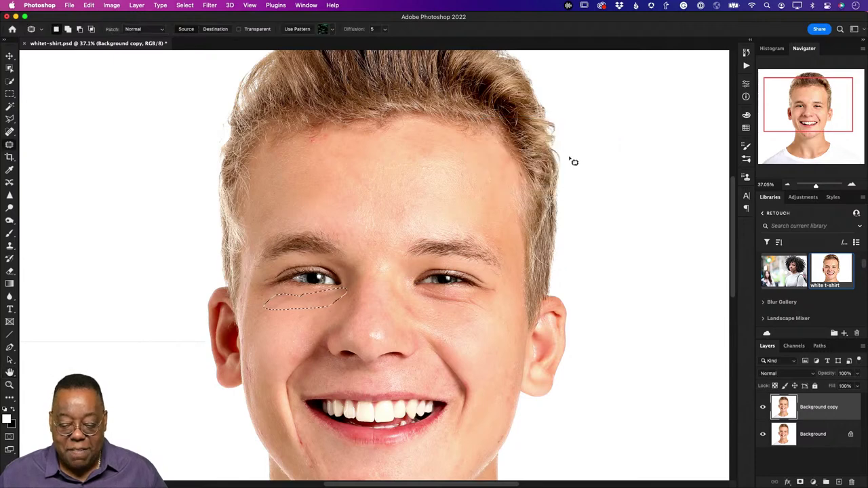
{"action": "key", "text": "super+d"}
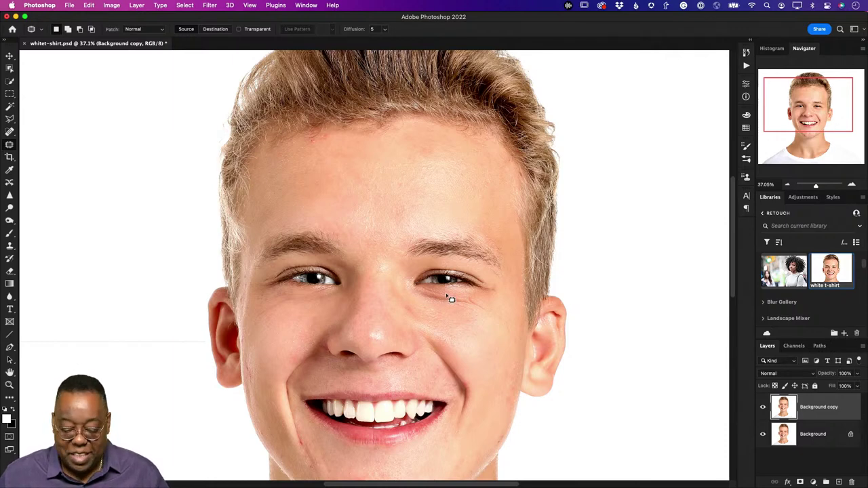
- Patch the dark area under the right eye, fade the patch to 62% opacity, and deselect
{"action": "mouse_move", "coordinate": [447, 298]}
{"action": "left_mouse_down"}
{"action": "mouse_move", "coordinate": [414, 294]}
{"action": "mouse_move", "coordinate": [432, 307]}
{"action": "mouse_move", "coordinate": [495, 311]}
{"action": "mouse_move", "coordinate": [448, 296]}
{"action": "mouse_move", "coordinate": [459, 329]}
{"action": "left_mouse_up"}
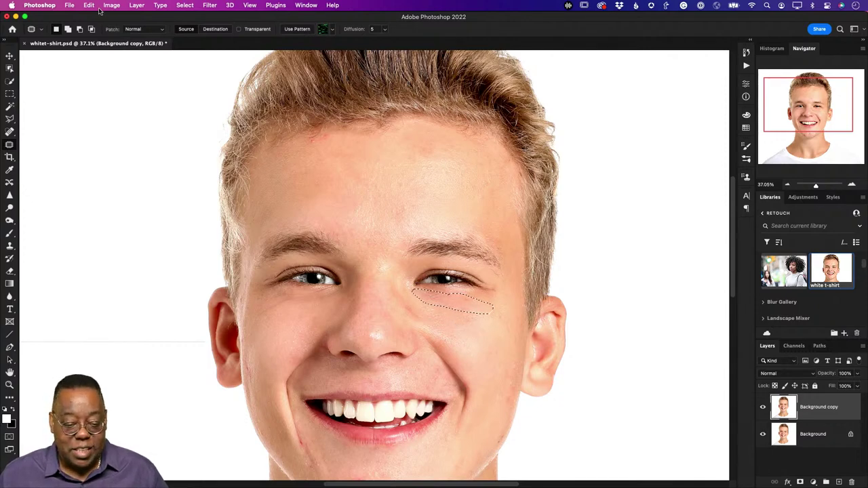
{"action": "left_click", "coordinate": [86, 6]}
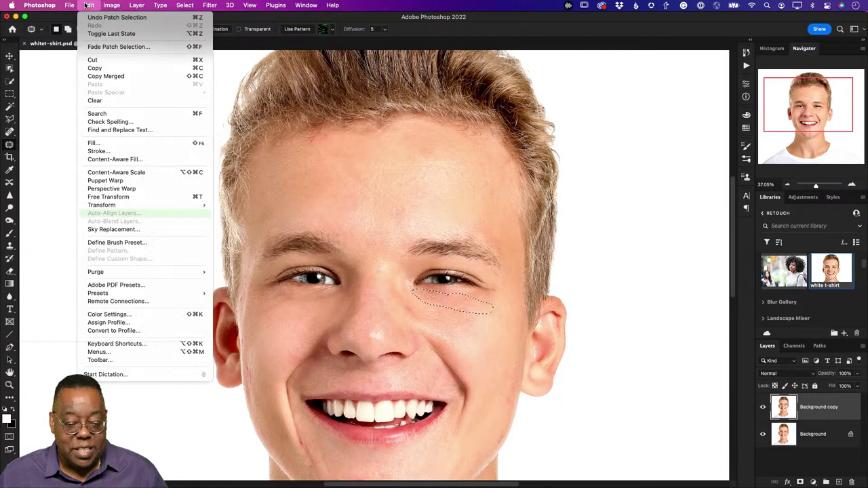
{"action": "left_click", "coordinate": [89, 49]}
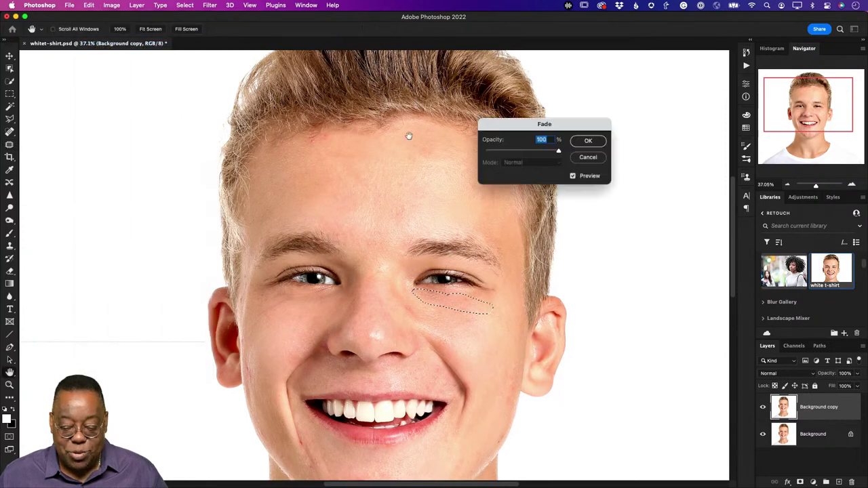
{"action": "left_click_drag", "start_coordinate": [561, 152], "coordinate": [530, 151]}
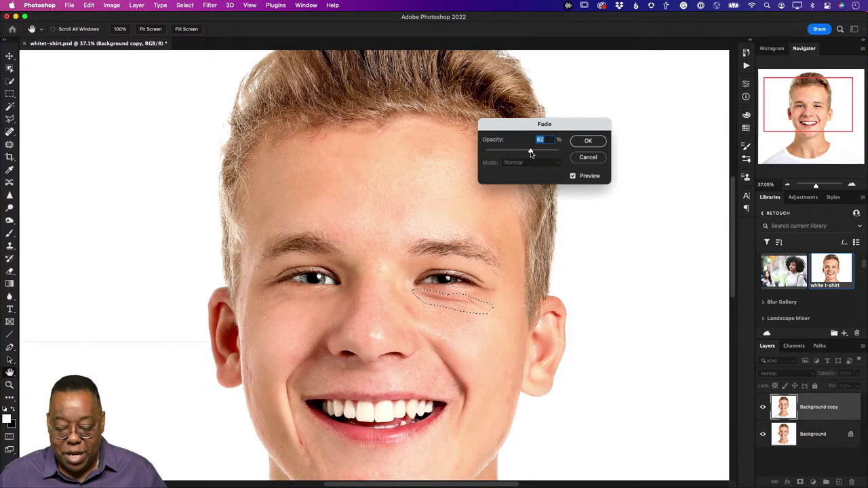
{"action": "left_click", "coordinate": [586, 142]}
{"action": "key", "text": "super+d"}
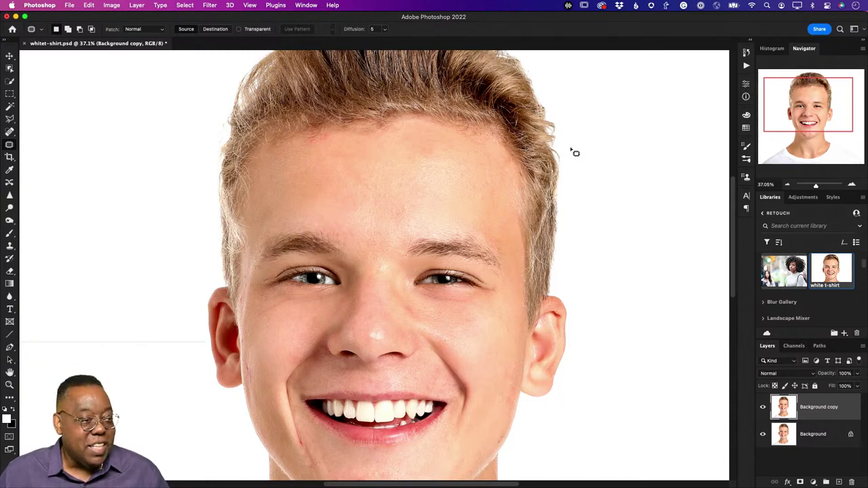
- Close whitet-shirt.psd without saving and return to the empty workspace
{"action": "key", "text": "super+w"}
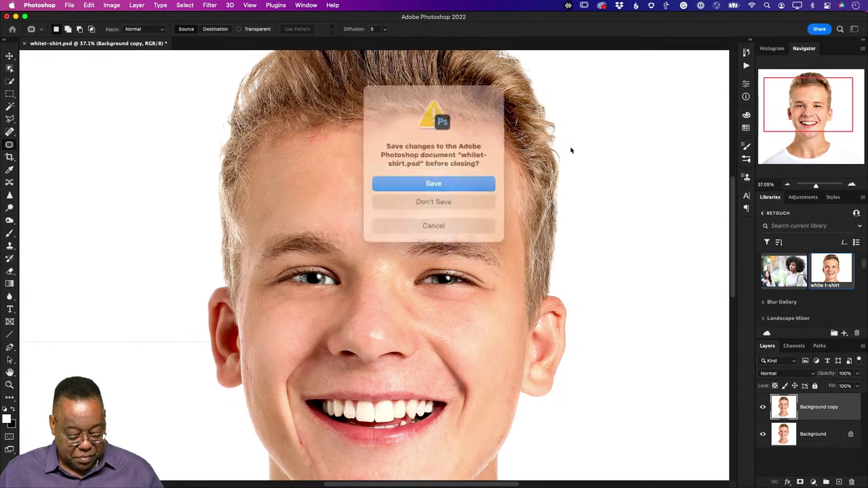
{"action": "key", "text": "super+d"}
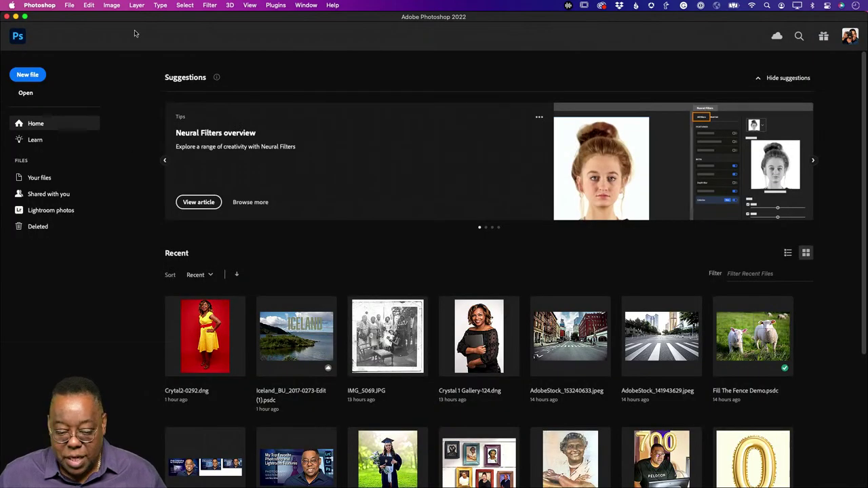
{"action": "left_click", "coordinate": [14, 36]}
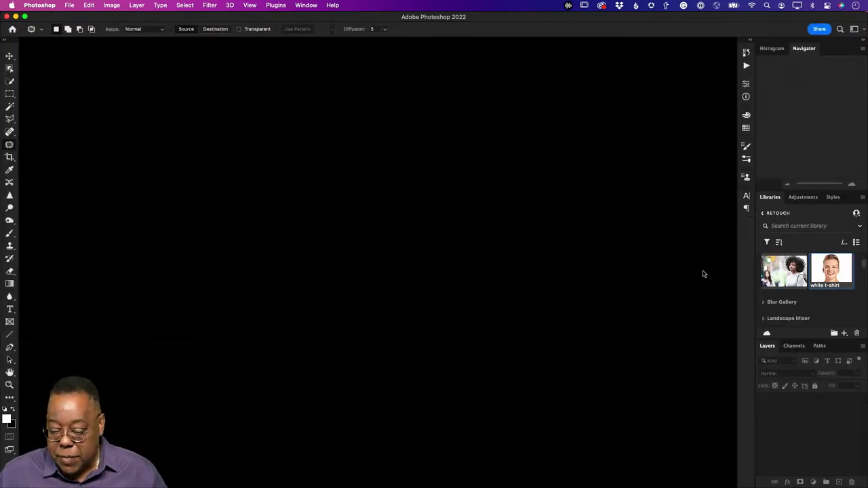
{"action": "scroll", "coordinate": [835, 306], "scroll_direction": "up", "scroll_amount": 3}
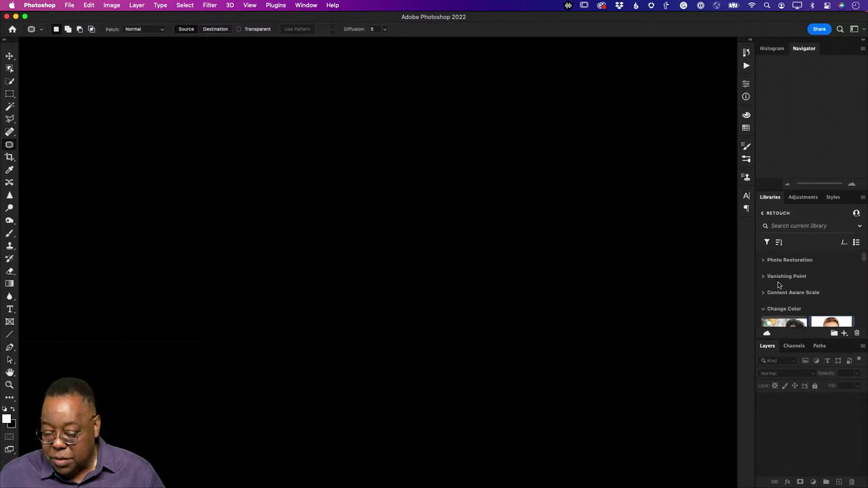
{"action": "scroll", "coordinate": [784, 288], "scroll_direction": "down", "scroll_amount": 5}
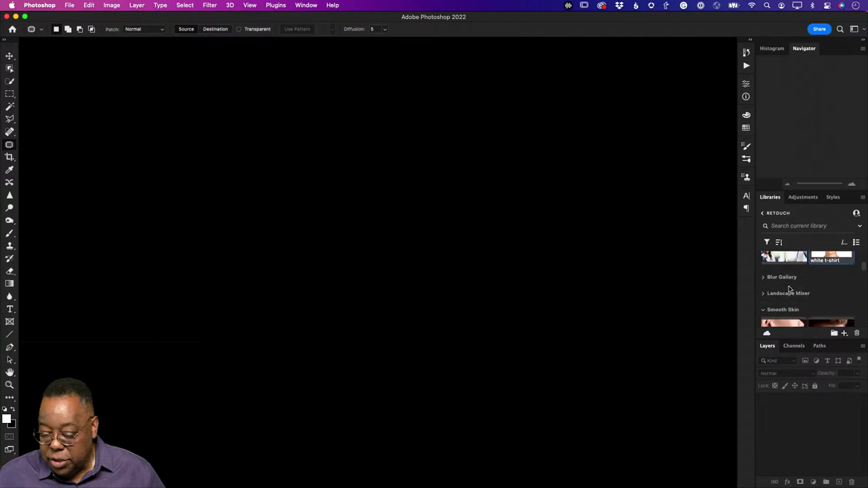
{"action": "scroll", "coordinate": [789, 289], "scroll_direction": "down", "scroll_amount": 6}
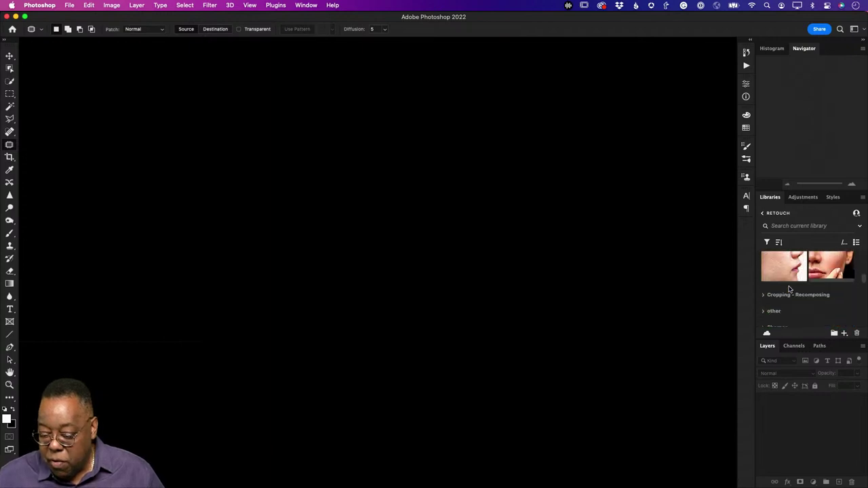
{"action": "scroll", "coordinate": [789, 290], "scroll_direction": "down", "scroll_amount": 2}
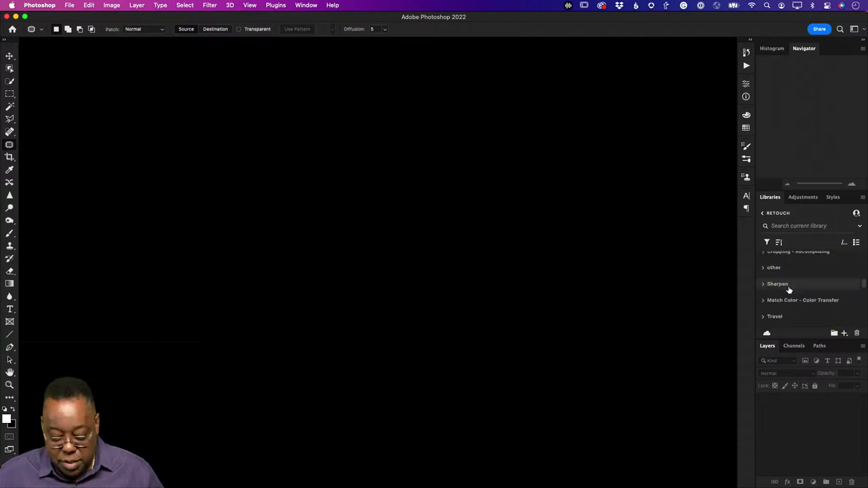
- Switch to Lightroom and collapse the Travel and TWP album groups
{"action": "key", "text": "super+Tab"}
{"action": "key", "text": "super+Tab"}
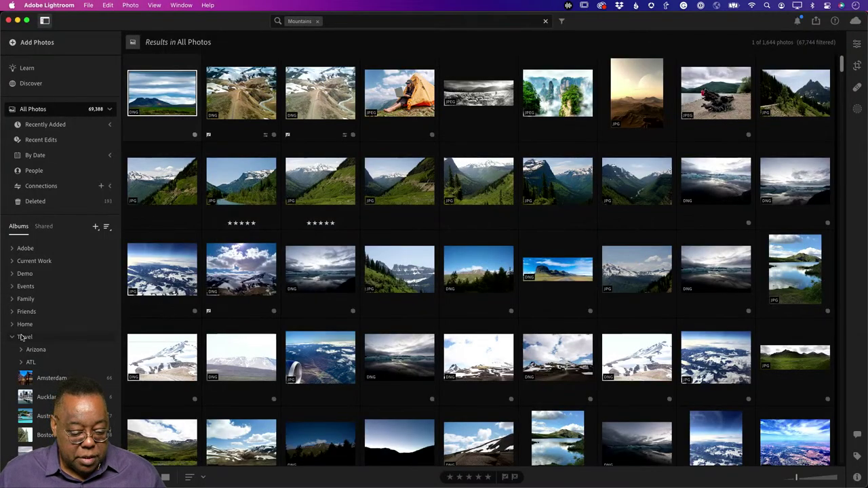
{"action": "scroll", "coordinate": [47, 329], "scroll_direction": "down", "scroll_amount": 15}
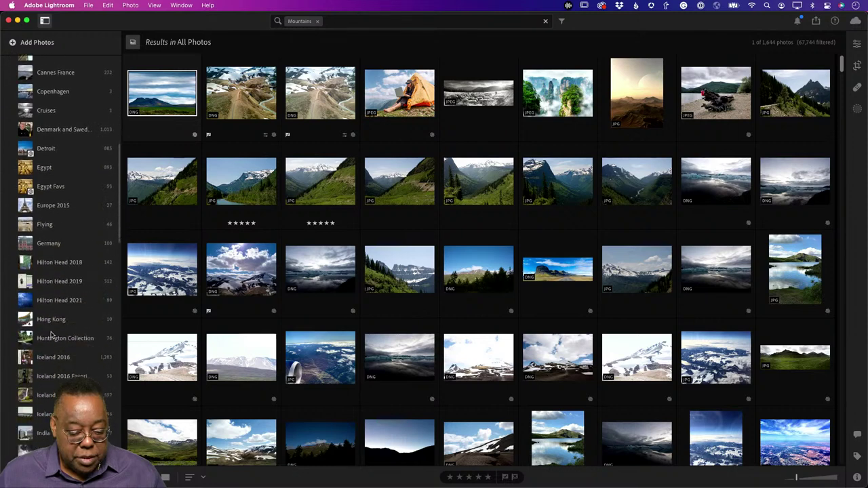
{"action": "scroll", "coordinate": [51, 333], "scroll_direction": "up", "scroll_amount": 15}
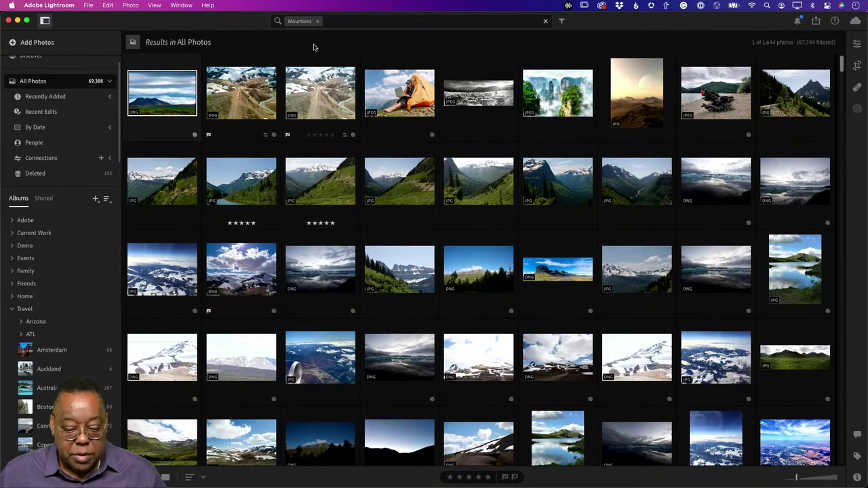
{"action": "left_click", "coordinate": [325, 21]}
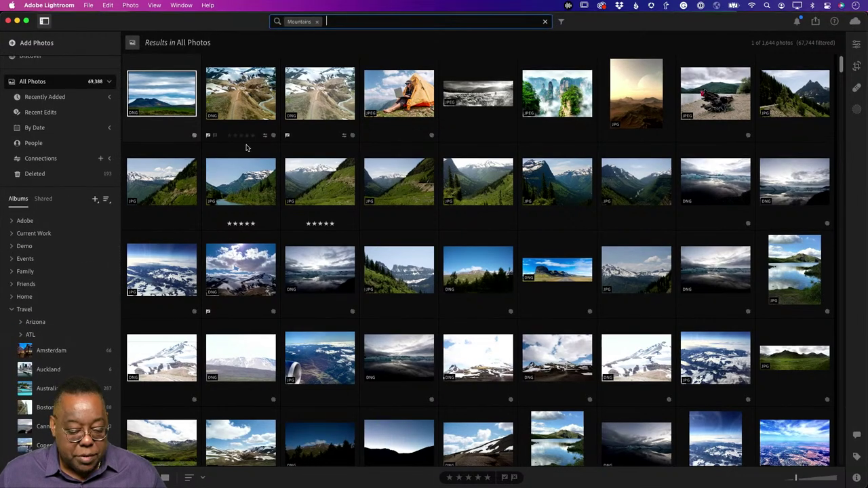
{"action": "left_click", "coordinate": [12, 310]}
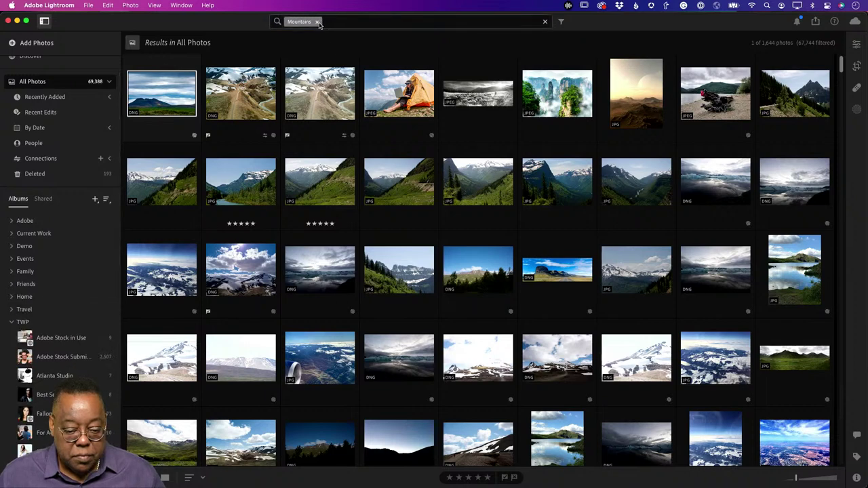
{"action": "scroll", "coordinate": [55, 376], "scroll_direction": "down", "scroll_amount": 3}
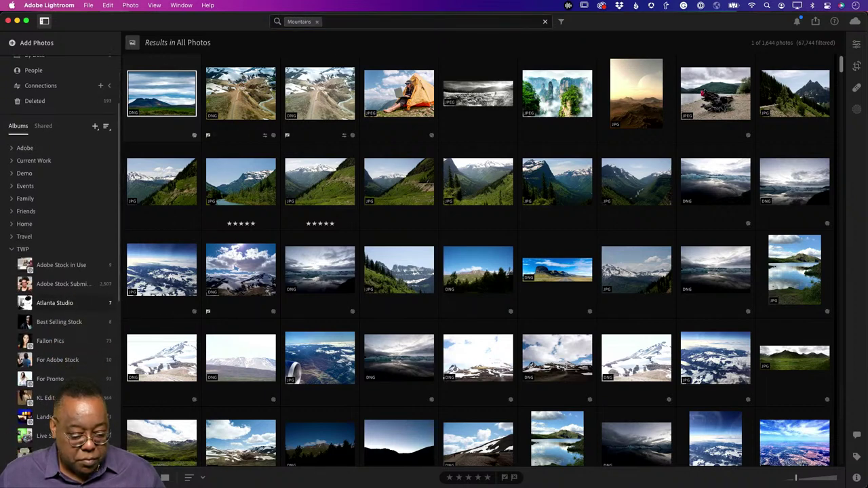
{"action": "left_click", "coordinate": [15, 246]}
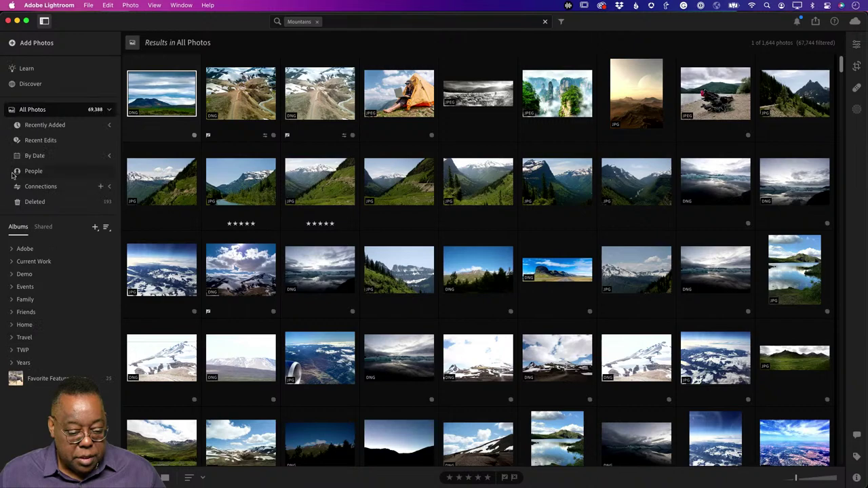
- Open the Favorite Features Lr and Ps album and send the red-dress portrait to Photoshop
{"action": "left_click", "coordinate": [54, 379]}
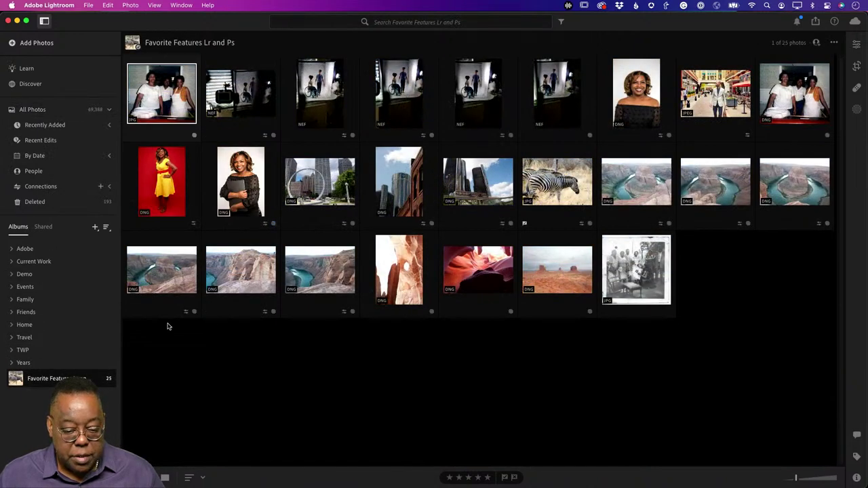
{"action": "left_click", "coordinate": [175, 201]}
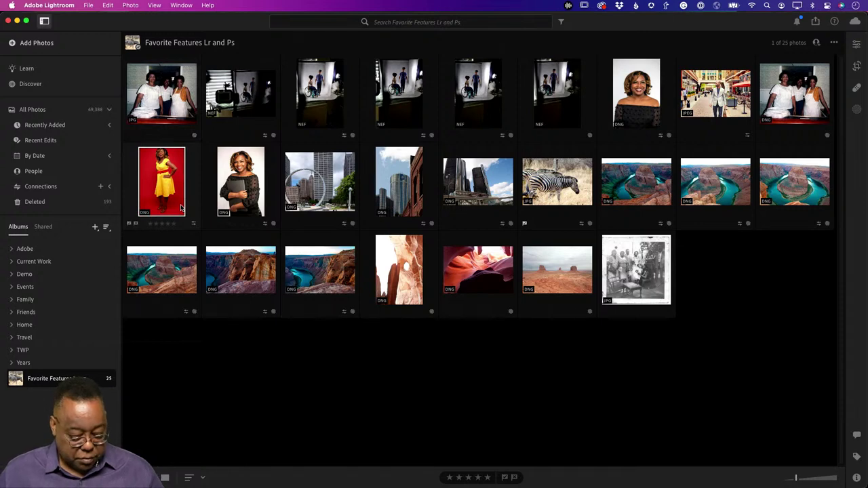
{"action": "key", "text": "super+e"}
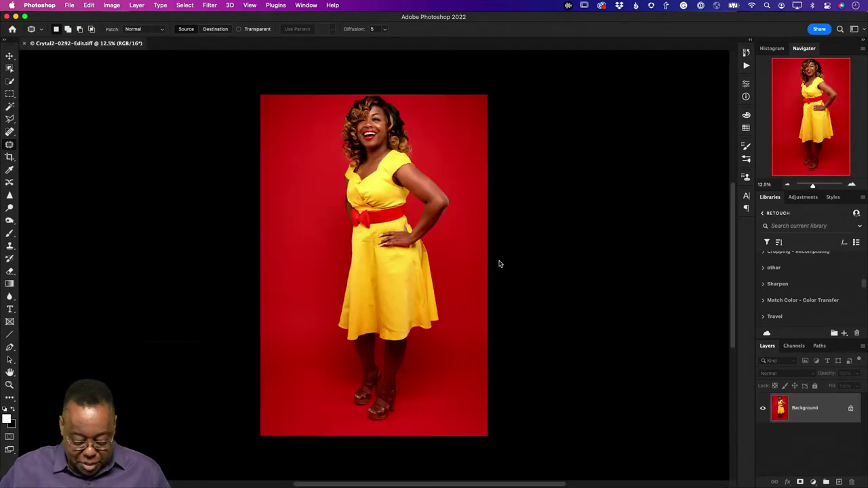
- Zoom in slightly on Crytal2-0292-Edit.tiff once it opens in Photoshop
{"action": "scroll", "coordinate": [499, 264], "scroll_direction": "up", "scroll_amount": 2}
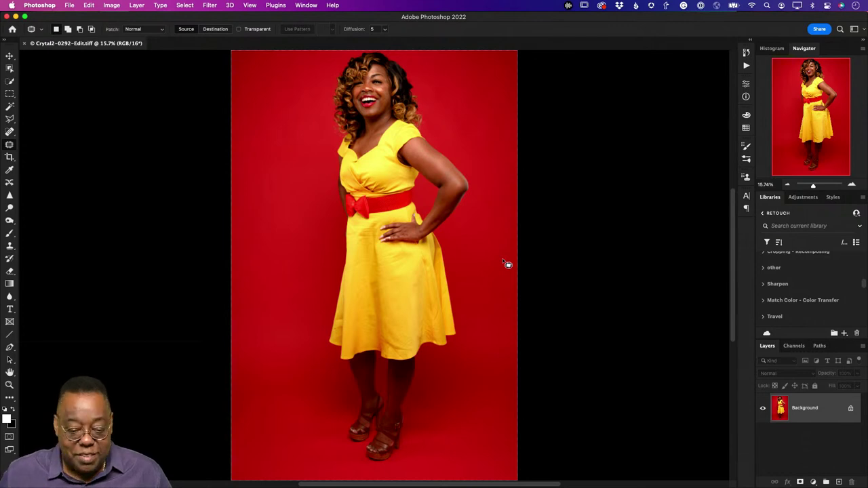
- Use Select > Subject to select the woman in the yellow dress
{"action": "left_click", "coordinate": [190, 5]}
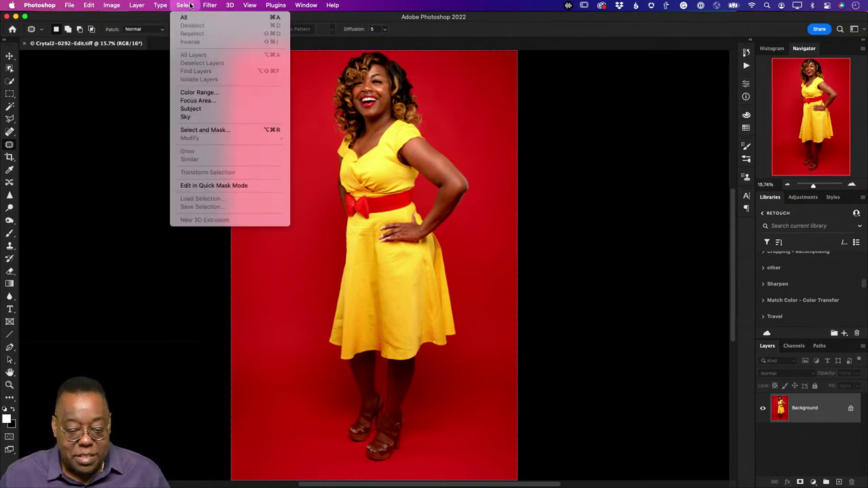
{"action": "left_click", "coordinate": [192, 108]}
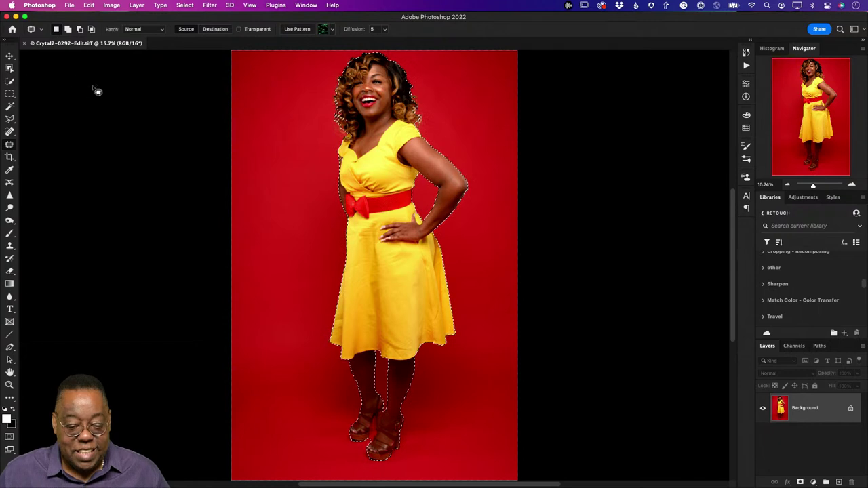
{"action": "left_click", "coordinate": [183, 8]}
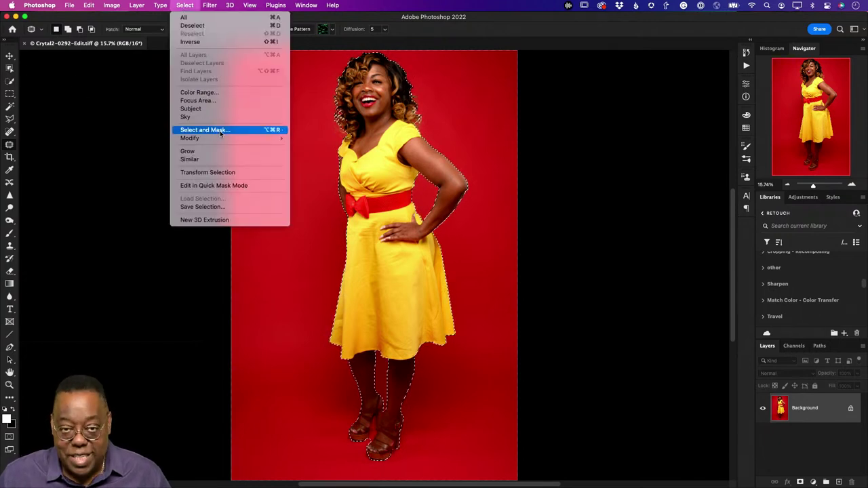
- Inspect the woman's mask in Select and Mask view modes, then accept it with OK
{"action": "left_click", "coordinate": [59, 109]}
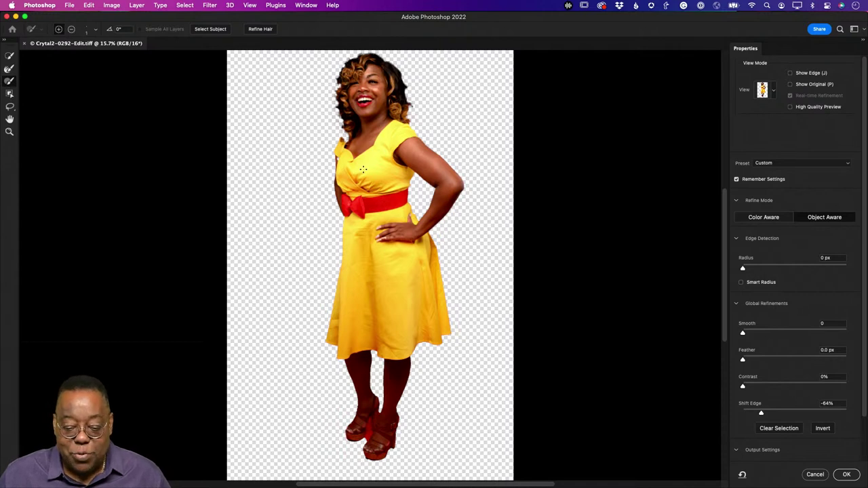
{"action": "left_click", "coordinate": [775, 92]}
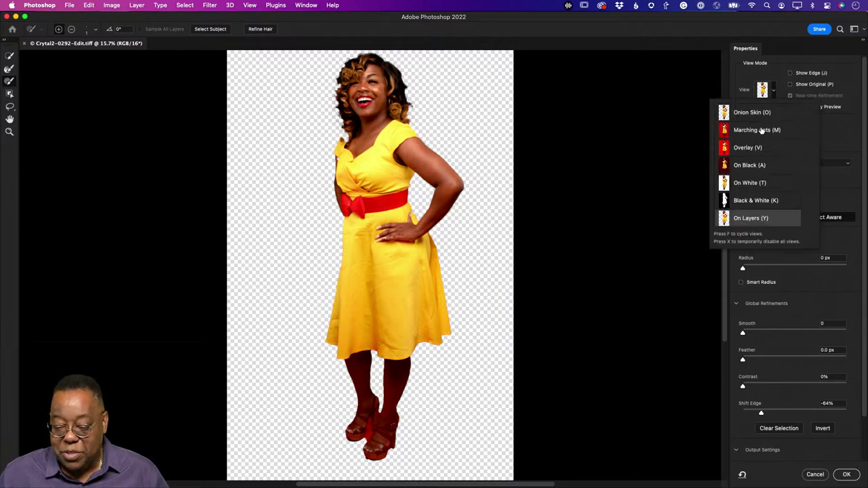
{"action": "left_click", "coordinate": [773, 93]}
{"action": "left_click", "coordinate": [772, 92]}
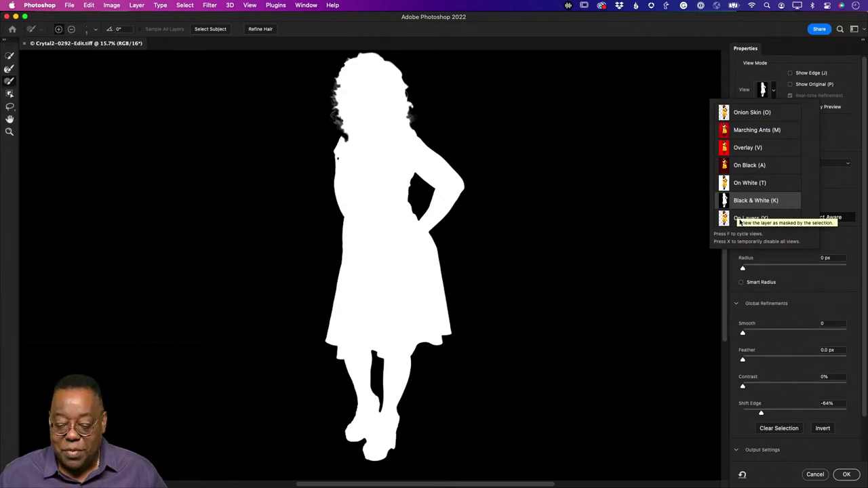
{"action": "key", "text": "Escape"}
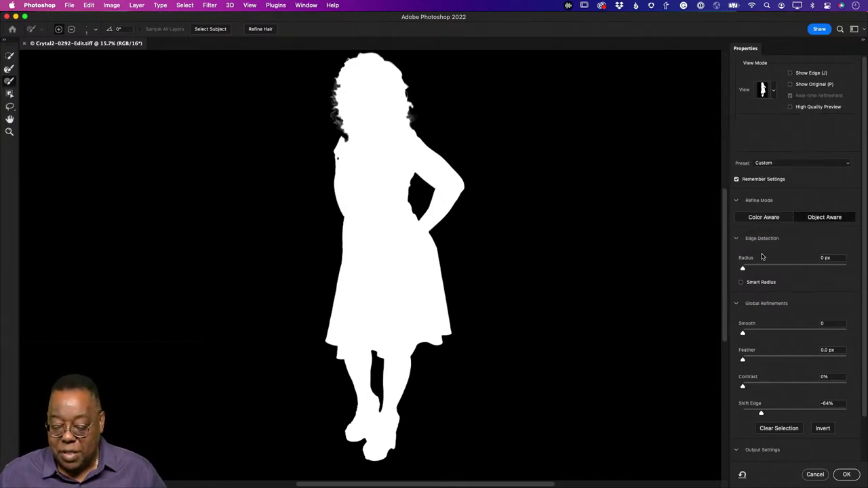
{"action": "left_click", "coordinate": [816, 475]}
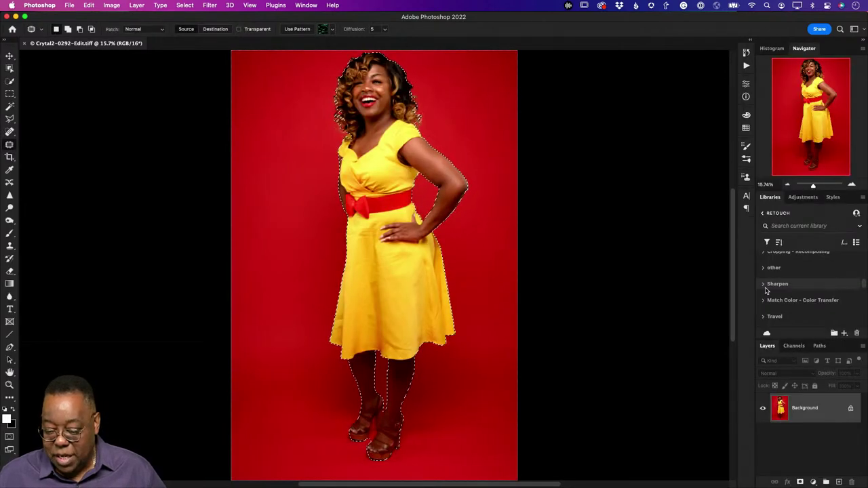
- Deselect, unlock the Background into Layer 0, and open the Adobe Live 2022 library
{"action": "key", "text": "super+d"}
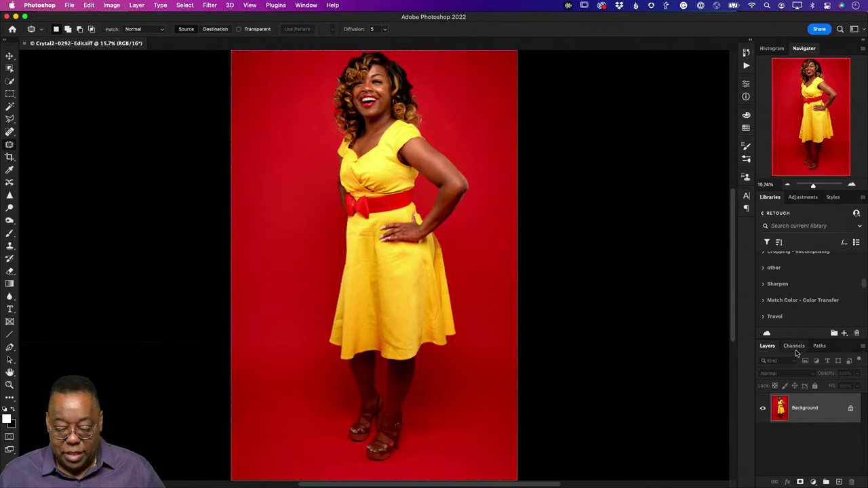
{"action": "left_click", "coordinate": [852, 411]}
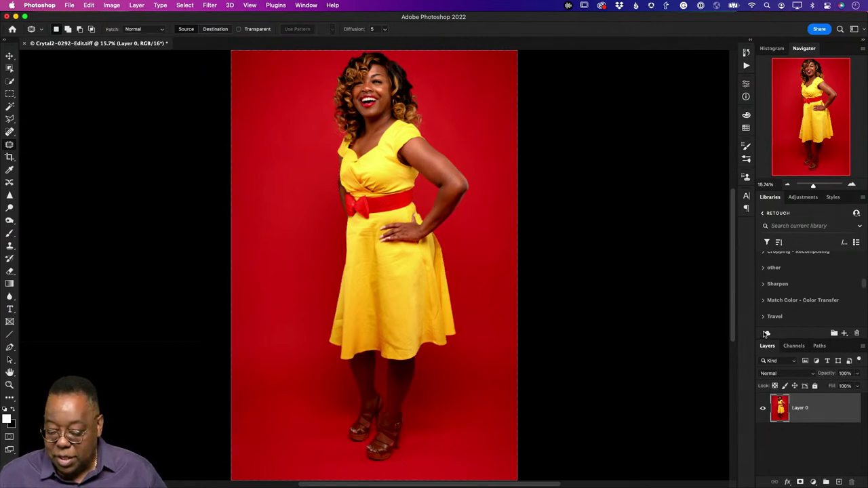
{"action": "left_click", "coordinate": [763, 214]}
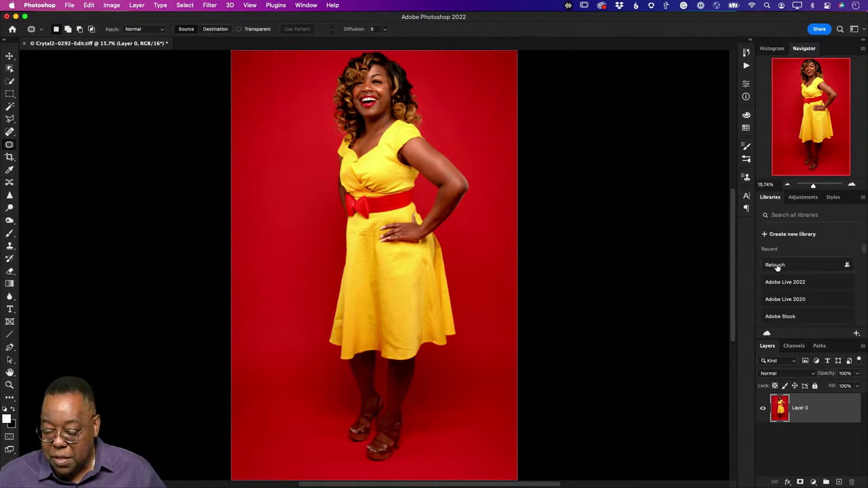
{"action": "left_click", "coordinate": [790, 283]}
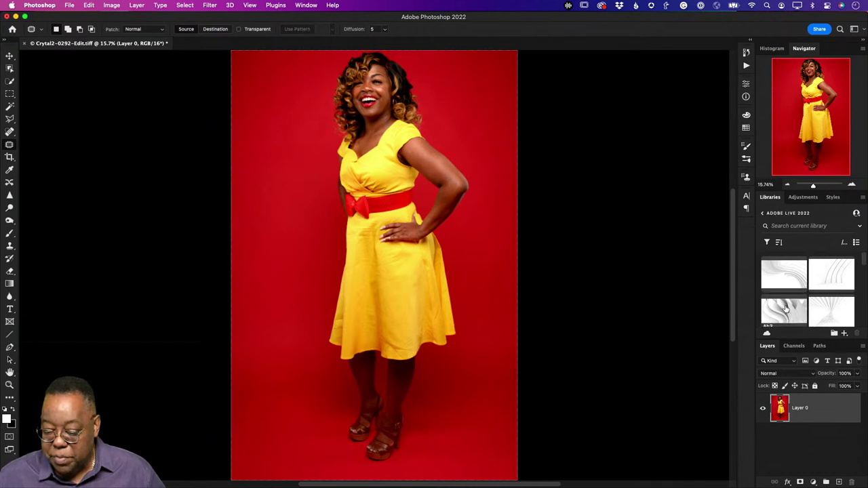
- Open the ab1 graphic from Libraries and copy it into the portrait document
{"action": "mouse_move", "coordinate": [786, 283]}
{"action": "left_mouse_down"}
{"action": "mouse_move", "coordinate": [787, 404]}
{"action": "mouse_move", "coordinate": [808, 427]}
{"action": "mouse_move", "coordinate": [810, 410]}
{"action": "mouse_move", "coordinate": [781, 285]}
{"action": "mouse_move", "coordinate": [799, 441]}
{"action": "mouse_move", "coordinate": [782, 270]}
{"action": "left_mouse_up"}
{"action": "double_click", "coordinate": [782, 270]}
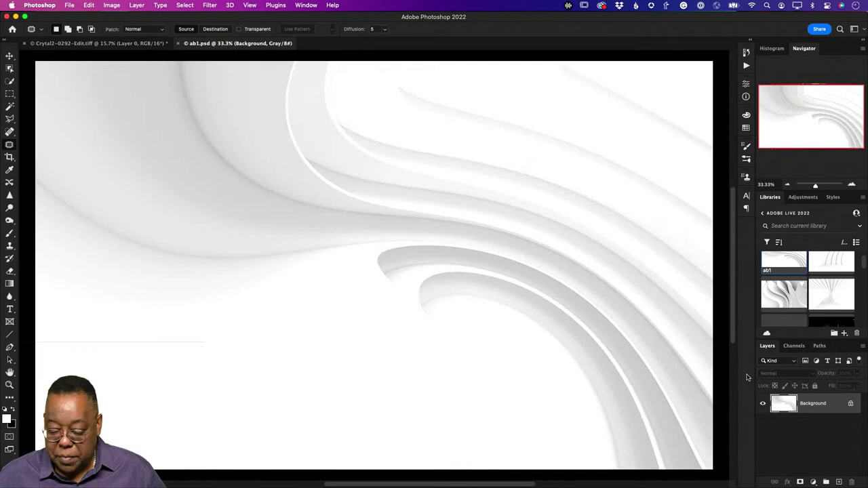
{"action": "left_click_drag", "start_coordinate": [785, 405], "coordinate": [386, 291]}
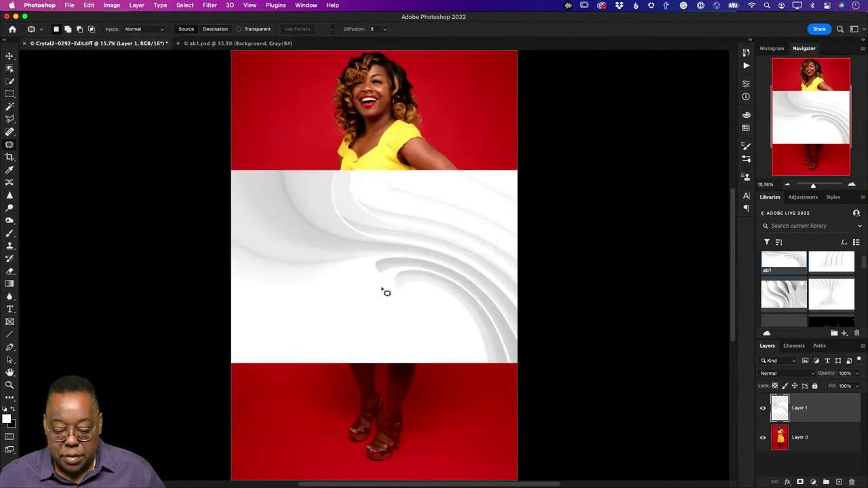
{"action": "left_click_drag", "start_coordinate": [787, 407], "coordinate": [785, 449]}
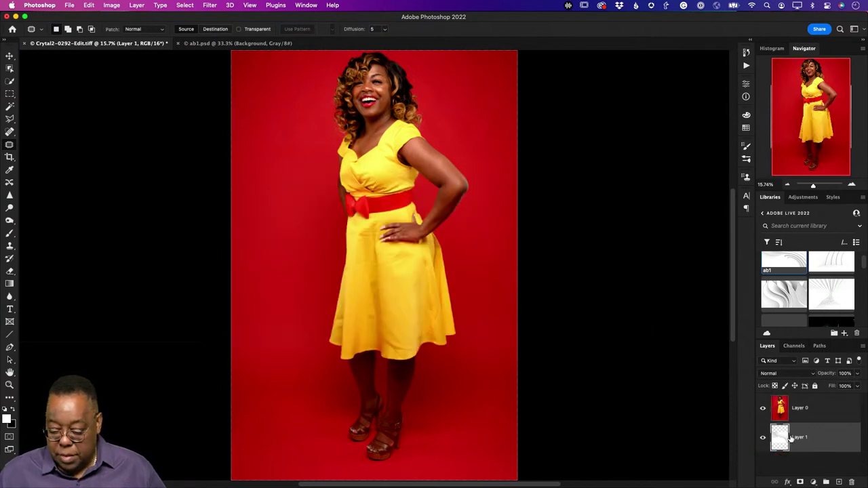
{"action": "key", "text": "super+z"}
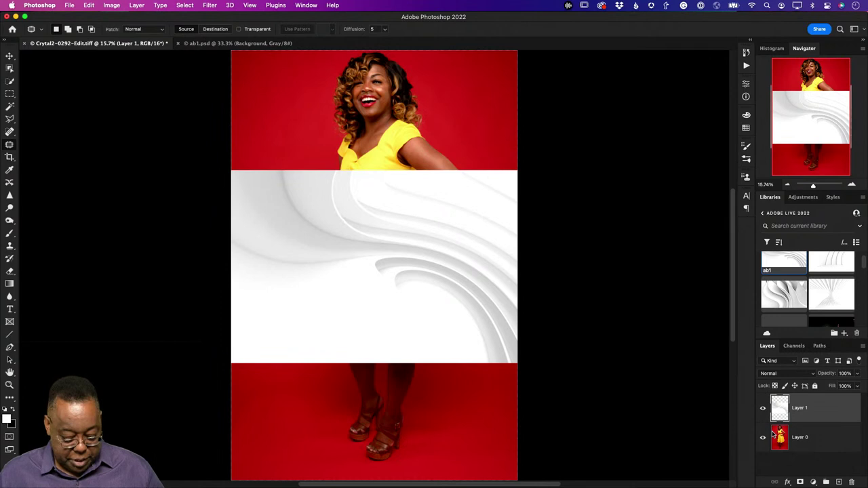
- Scale the ab1 layer to about 248% and move it beneath Layer 0
{"action": "key", "text": "super+t"}
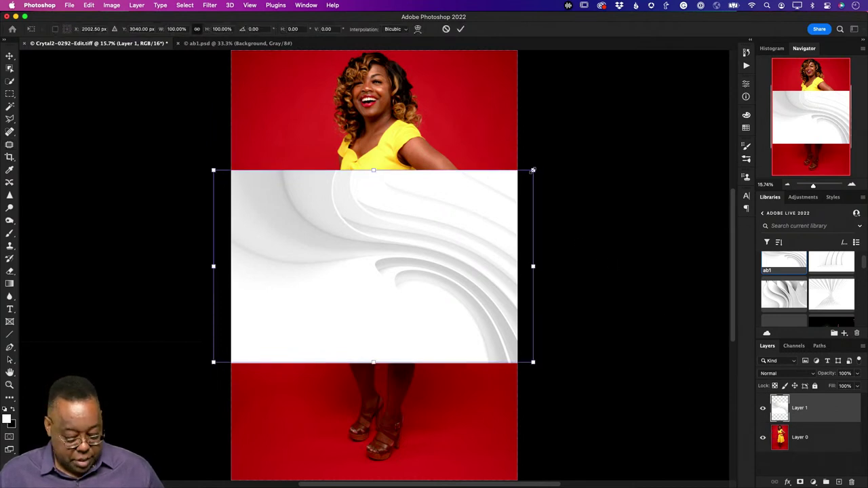
{"action": "left_click_drag", "start_coordinate": [533, 171], "coordinate": [704, 64]}
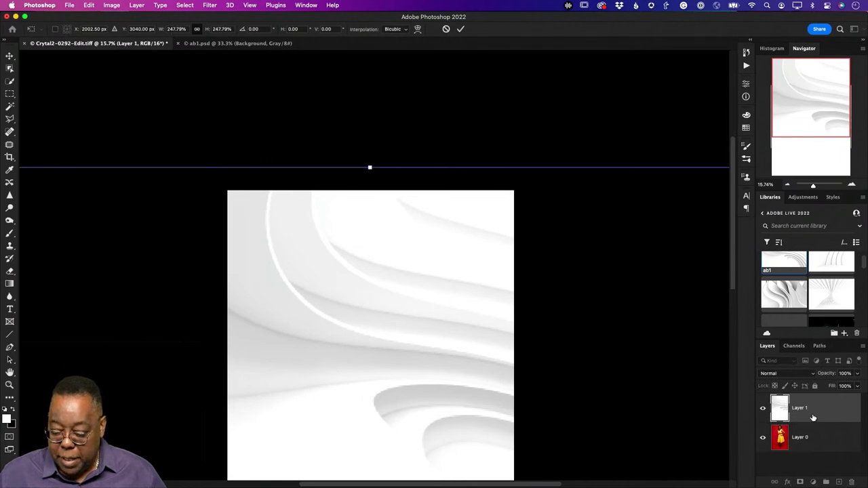
{"action": "key", "text": "Return"}
{"action": "left_click_drag", "start_coordinate": [813, 417], "coordinate": [813, 455]}
{"action": "scroll", "coordinate": [555, 331], "scroll_direction": "down", "scroll_amount": 5}
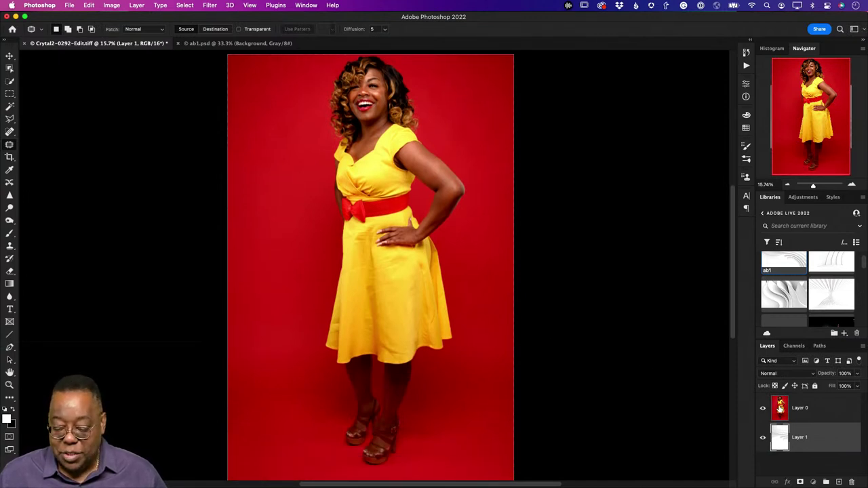
- Make Layer 0 active and select the woman with Select > Subject
{"action": "left_click", "coordinate": [783, 408]}
{"action": "left_click", "coordinate": [185, 5]}
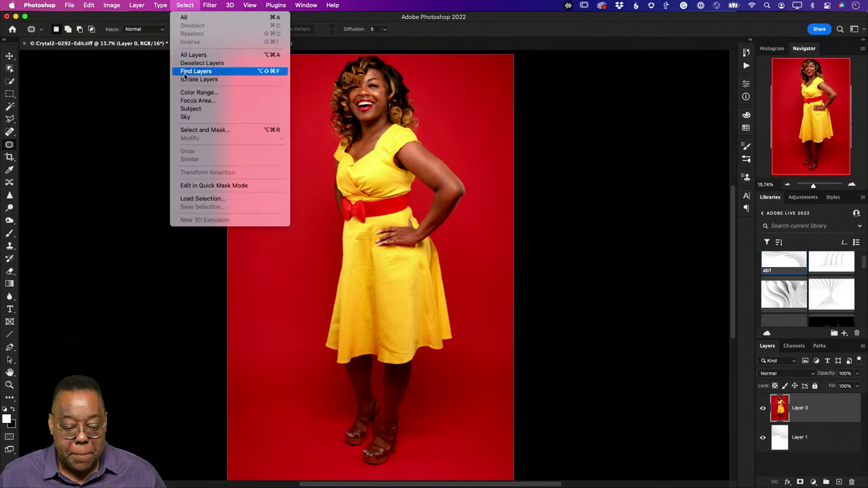
{"action": "left_click", "coordinate": [193, 110]}
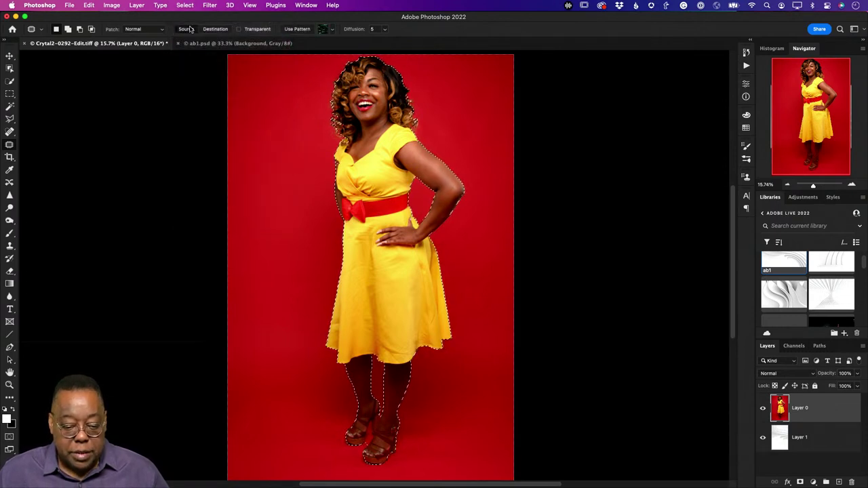
{"action": "left_click", "coordinate": [185, 5]}
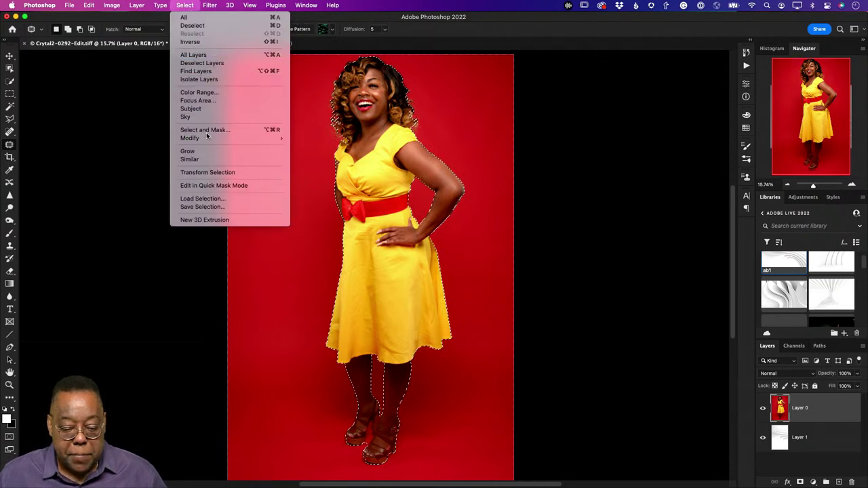
{"action": "left_click", "coordinate": [290, 144]}
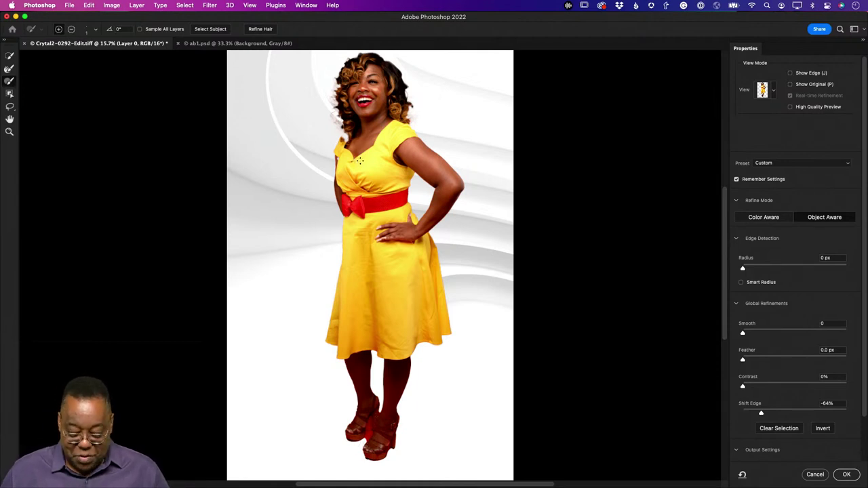
- Zoom in and refine the hair edge at the left shoulder with the Refine Edge Brush
{"action": "key", "text": "super+equal"}
{"action": "key", "text": "super+equal"}
{"action": "key", "text": "super+equal"}
{"action": "key", "text": "super+equal"}
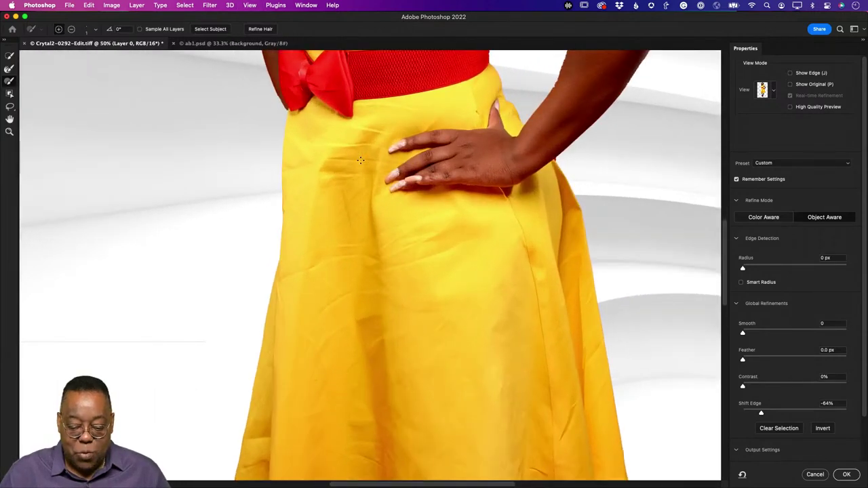
{"action": "left_click_drag", "start_coordinate": [358, 110], "coordinate": [412, 427]}
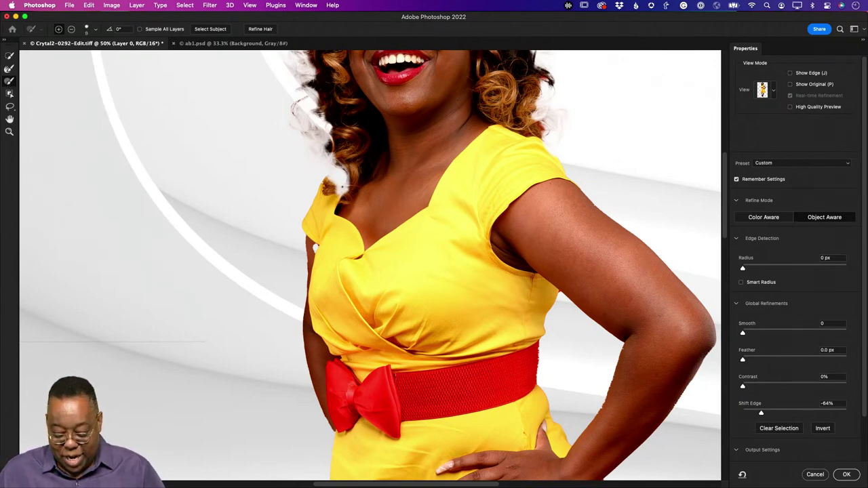
{"action": "key", "text": "bracketright"}
{"action": "key", "text": "bracketright"}
{"action": "key", "text": "bracketright"}
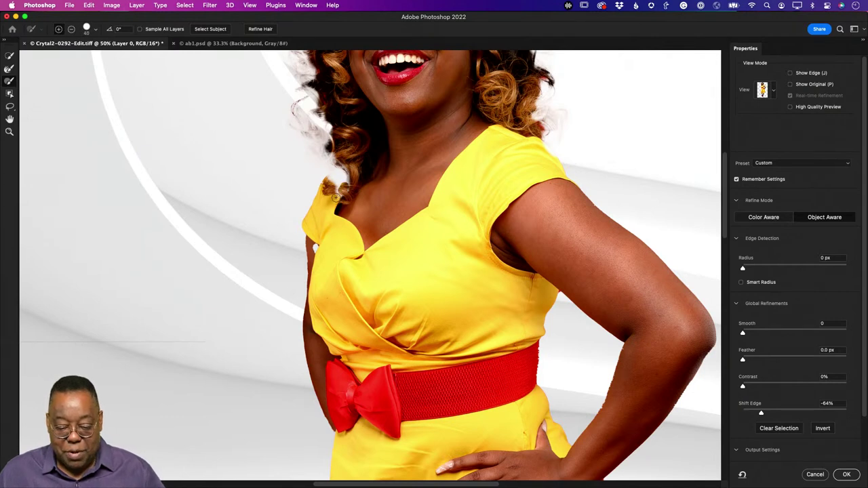
{"action": "mouse_move", "coordinate": [336, 197]}
{"action": "left_mouse_down"}
{"action": "mouse_move", "coordinate": [345, 179]}
{"action": "mouse_move", "coordinate": [324, 185]}
{"action": "mouse_move", "coordinate": [333, 174]}
{"action": "mouse_move", "coordinate": [342, 177]}
{"action": "mouse_move", "coordinate": [331, 177]}
{"action": "mouse_move", "coordinate": [332, 166]}
{"action": "left_mouse_up"}
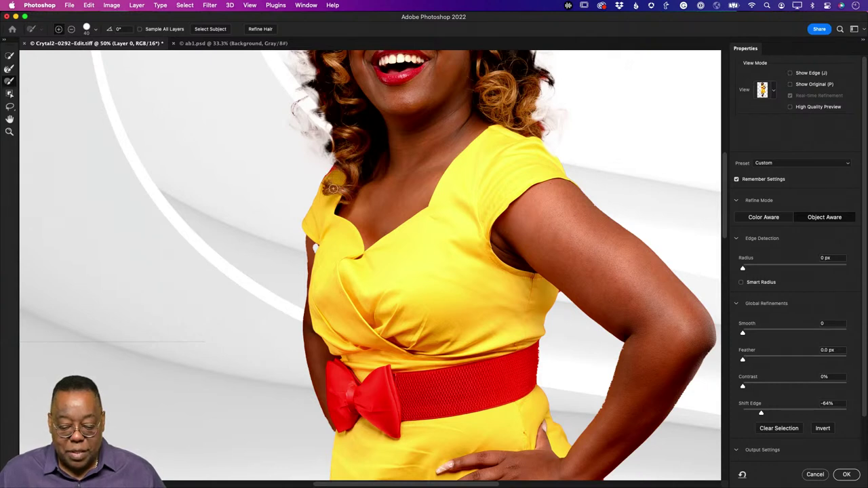
{"action": "key", "text": "alt"}
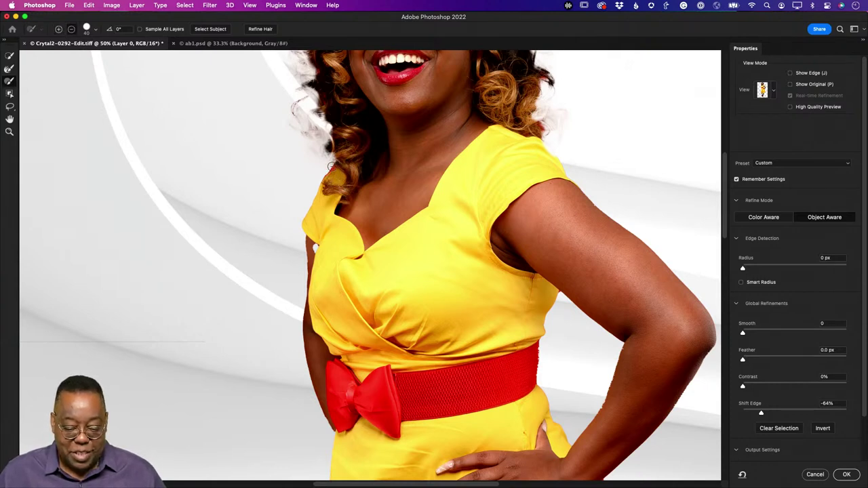
{"action": "left_click_drag", "start_coordinate": [328, 168], "coordinate": [331, 167]}
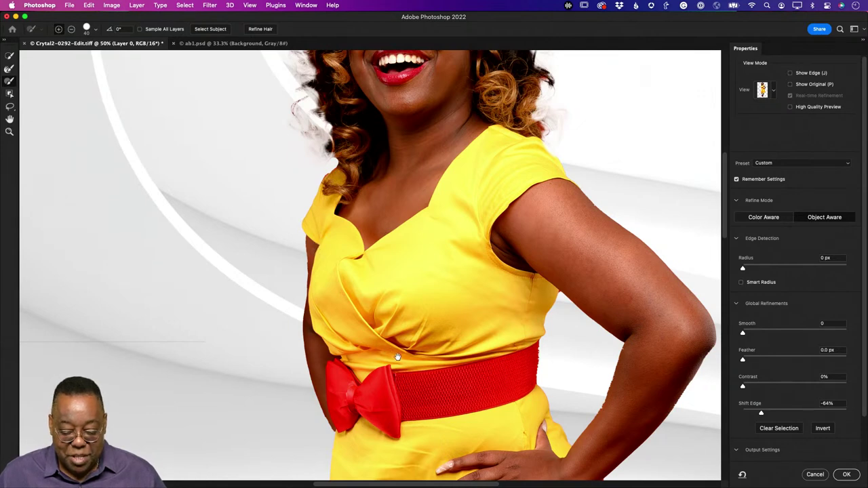
{"action": "scroll", "coordinate": [317, 278], "scroll_direction": "down", "scroll_amount": 10}
{"action": "scroll", "coordinate": [318, 278], "scroll_direction": "down", "scroll_amount": 6}
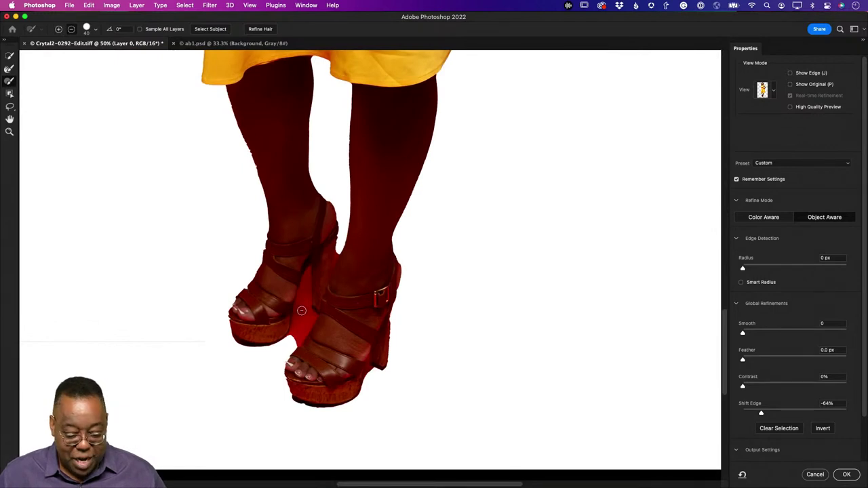
- Clean the red background out of the gap between the heels and along the right heel
{"action": "mouse_move", "coordinate": [301, 311]}
{"action": "left_mouse_down"}
{"action": "mouse_move", "coordinate": [294, 339]}
{"action": "mouse_move", "coordinate": [306, 284]}
{"action": "left_mouse_up"}
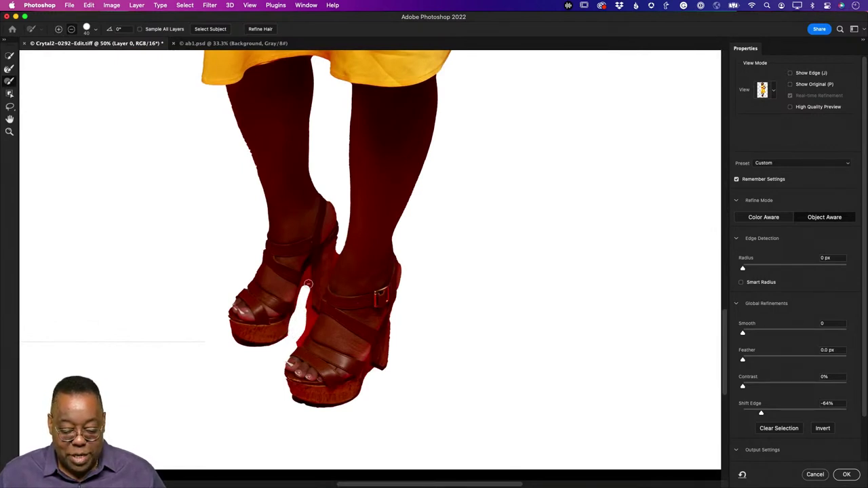
{"action": "left_click", "coordinate": [6, 69]}
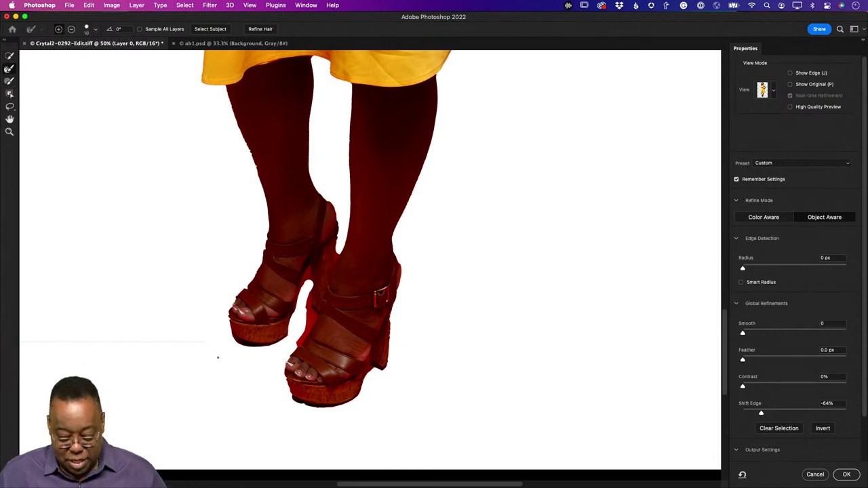
{"action": "key", "text": "bracketright"}
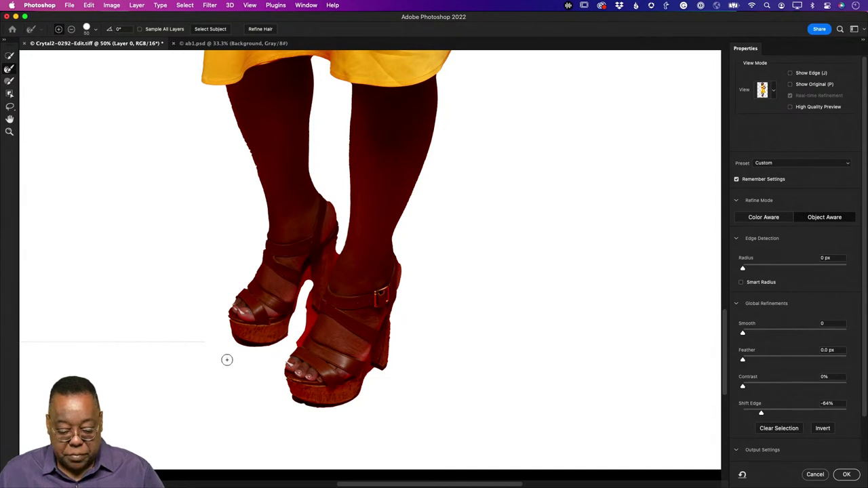
{"action": "key", "text": "bracketright"}
{"action": "key", "text": "bracketright"}
{"action": "key", "text": "bracketright"}
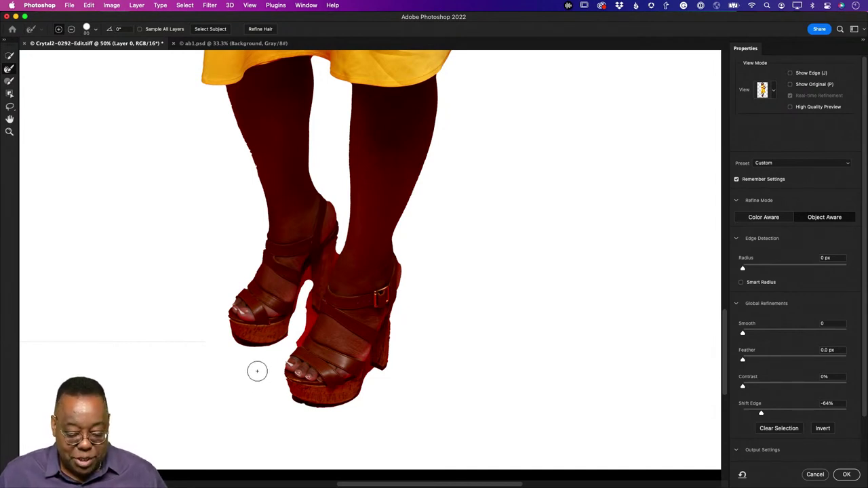
{"action": "mouse_move", "coordinate": [257, 371]}
{"action": "left_mouse_down"}
{"action": "mouse_move", "coordinate": [281, 353]}
{"action": "mouse_move", "coordinate": [302, 316]}
{"action": "mouse_move", "coordinate": [307, 263]}
{"action": "left_mouse_up"}
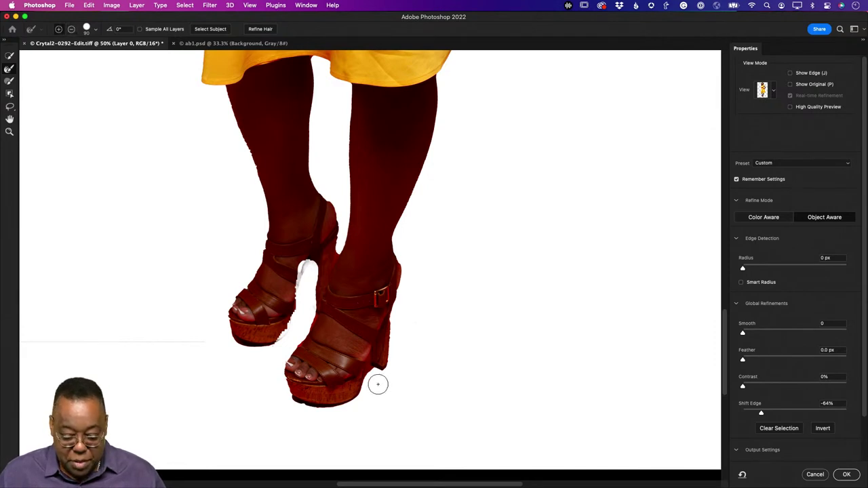
{"action": "left_click_drag", "start_coordinate": [379, 385], "coordinate": [386, 399]}
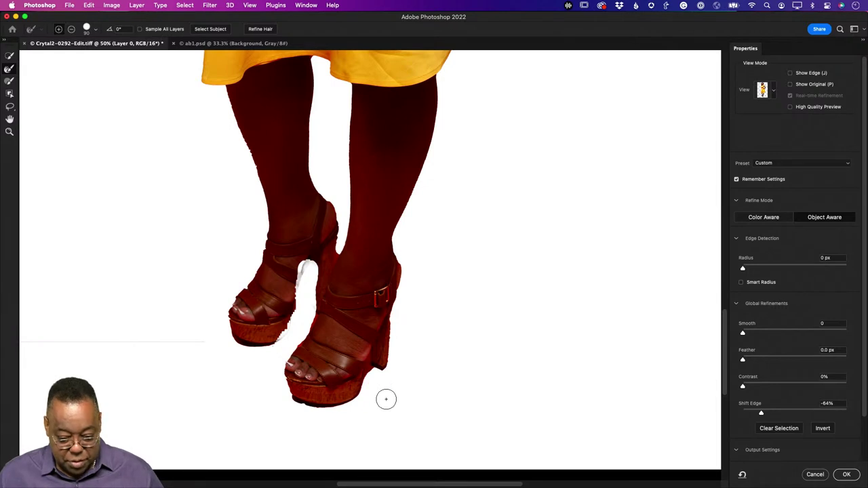
{"action": "key", "text": "bracketleft"}
{"action": "key", "text": "bracketleft"}
{"action": "key", "text": "bracketleft"}
{"action": "key", "text": "bracketleft"}
{"action": "key", "text": "bracketleft"}
{"action": "key", "text": "bracketleft"}
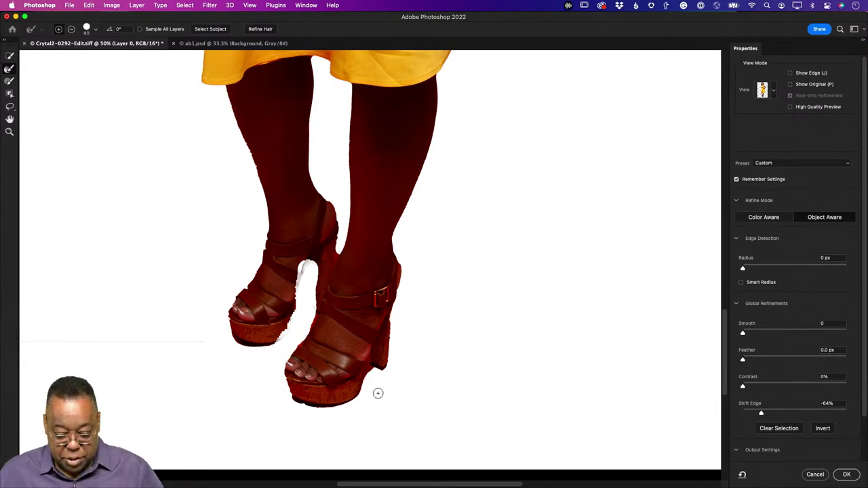
{"action": "left_click_drag", "start_coordinate": [376, 384], "coordinate": [368, 375]}
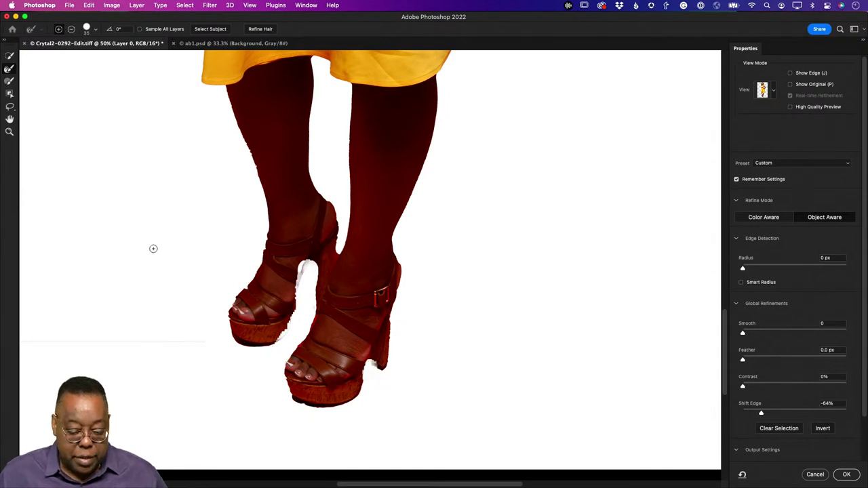
- Paint in the white notch beside the heel with the Brush tool
{"action": "left_click", "coordinate": [8, 82]}
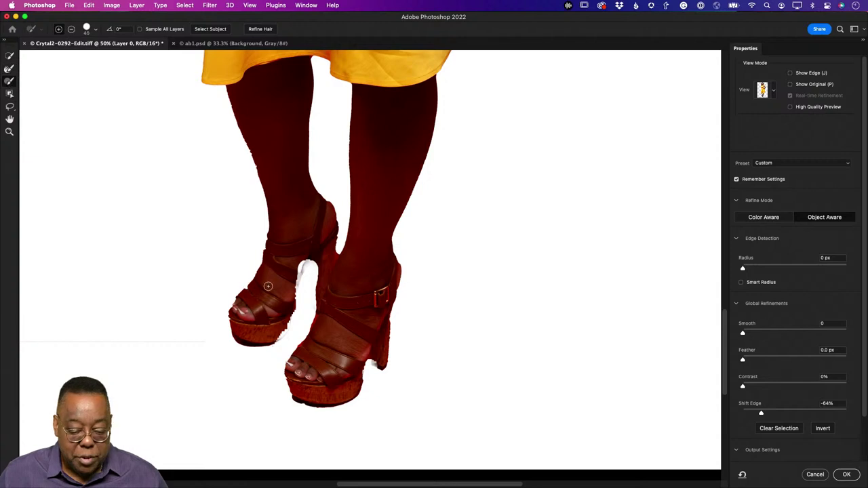
{"action": "mouse_move", "coordinate": [296, 272]}
{"action": "left_mouse_down"}
{"action": "mouse_move", "coordinate": [299, 266]}
{"action": "mouse_move", "coordinate": [296, 303]}
{"action": "left_mouse_up"}
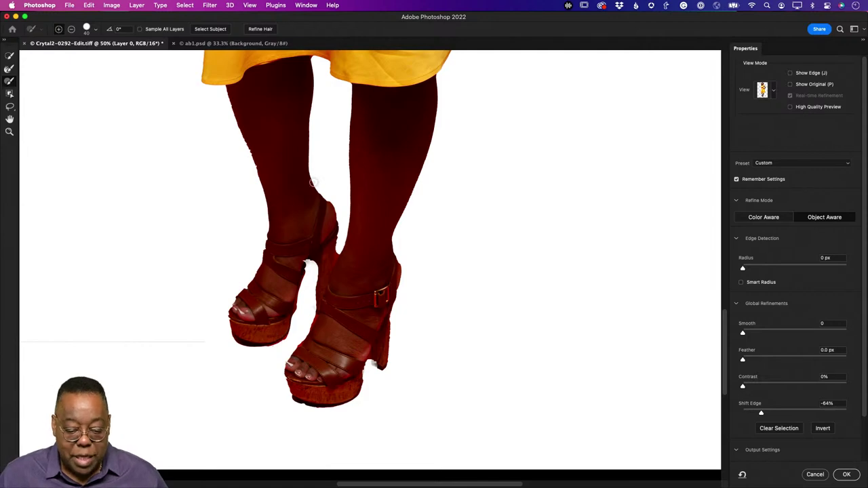
{"action": "scroll", "coordinate": [316, 182], "scroll_direction": "up", "scroll_amount": 10}
{"action": "scroll", "coordinate": [298, 130], "scroll_direction": "up", "scroll_amount": 10}
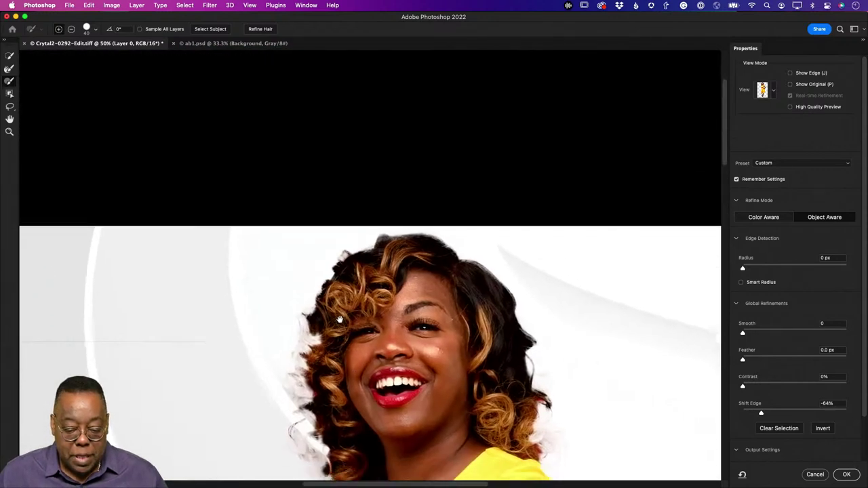
- Brush along the left hair edge with the Refine Edge Brush
{"action": "left_click", "coordinate": [8, 70]}
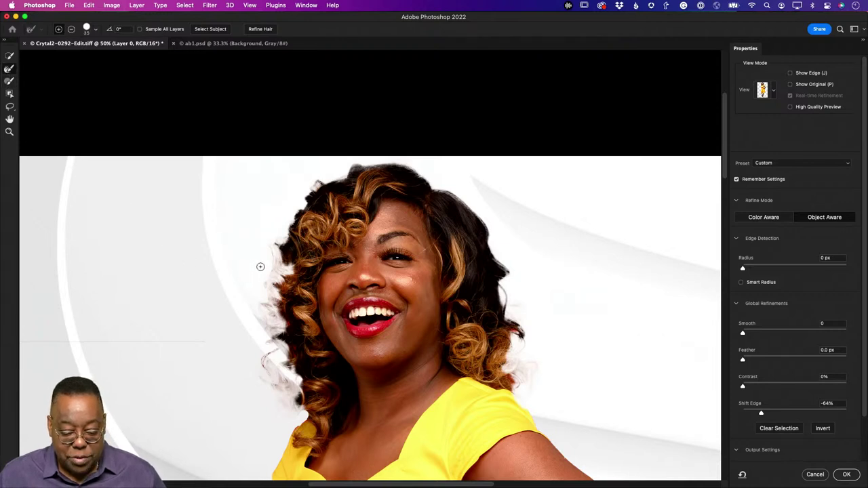
{"action": "mouse_move", "coordinate": [260, 266]}
{"action": "left_mouse_down"}
{"action": "mouse_move", "coordinate": [265, 292]}
{"action": "mouse_move", "coordinate": [281, 263]}
{"action": "mouse_move", "coordinate": [274, 240]}
{"action": "mouse_move", "coordinate": [284, 268]}
{"action": "mouse_move", "coordinate": [293, 250]}
{"action": "left_mouse_up"}
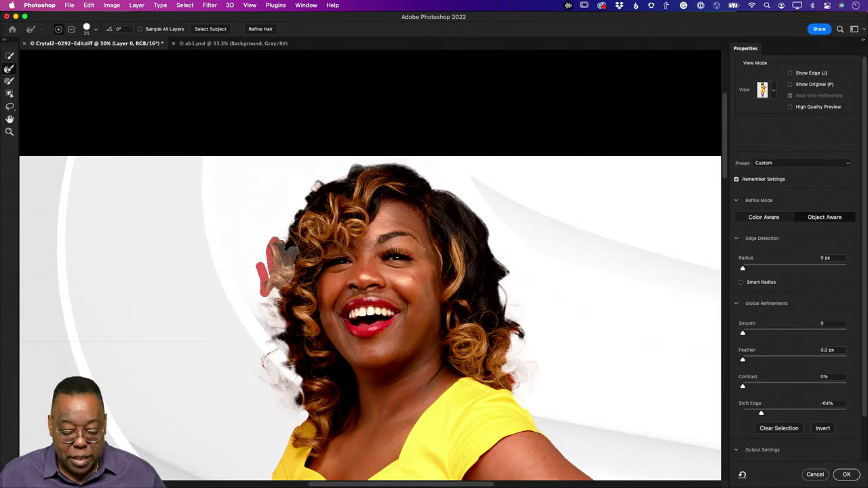
{"action": "mouse_move", "coordinate": [277, 303]}
{"action": "left_mouse_down"}
{"action": "mouse_move", "coordinate": [266, 313]}
{"action": "mouse_move", "coordinate": [268, 295]}
{"action": "left_mouse_up"}
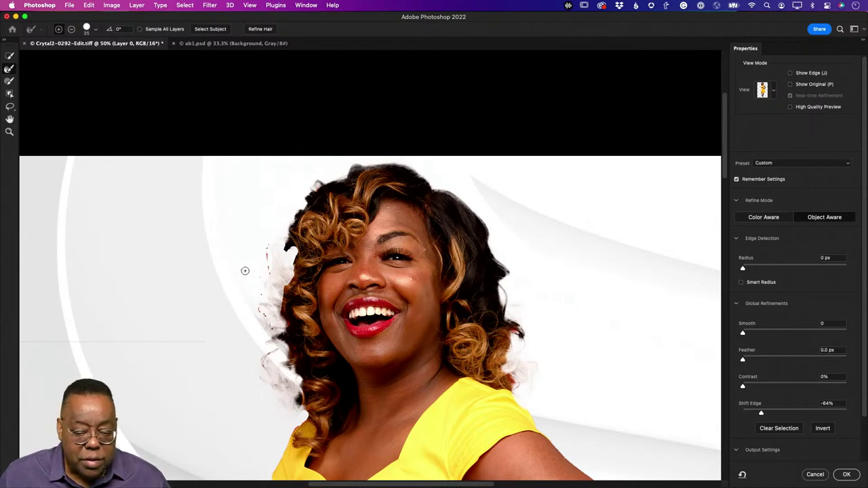
- Apply Refine Hair, switch Refine Mode to Color Aware, and brush the left curls again
{"action": "left_click", "coordinate": [253, 31]}
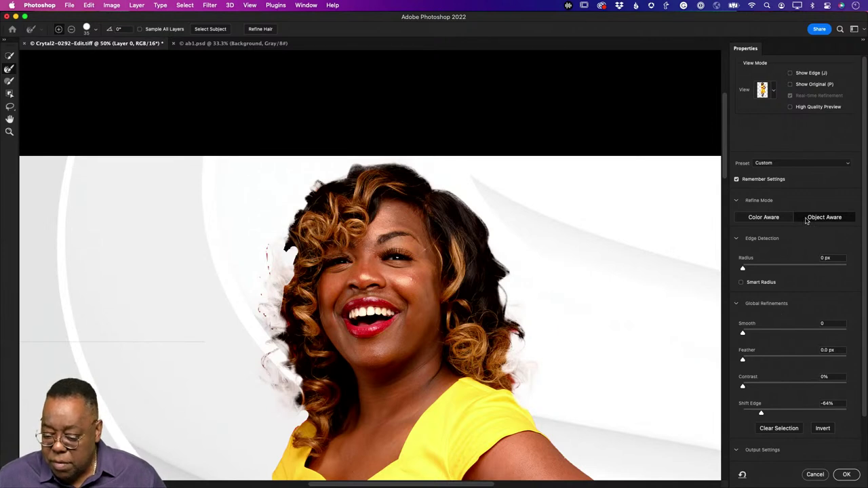
{"action": "left_click", "coordinate": [769, 218]}
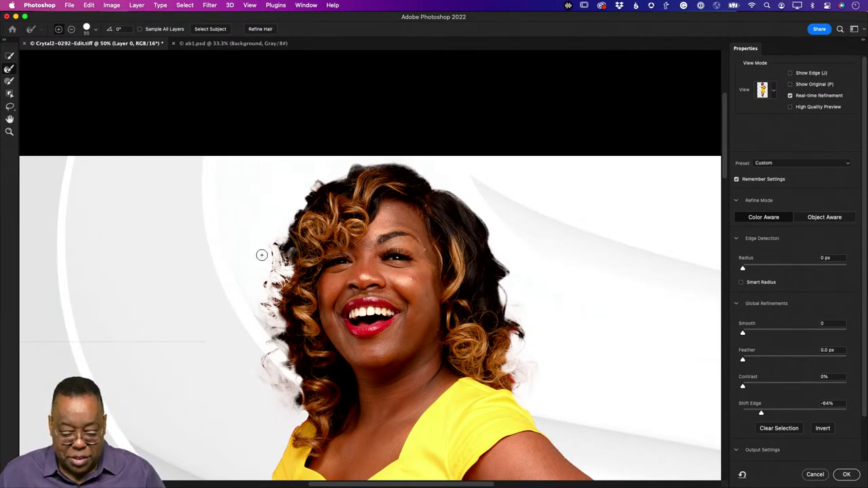
{"action": "mouse_move", "coordinate": [261, 255]}
{"action": "left_mouse_down"}
{"action": "mouse_move", "coordinate": [287, 273]}
{"action": "mouse_move", "coordinate": [278, 281]}
{"action": "mouse_move", "coordinate": [245, 235]}
{"action": "mouse_move", "coordinate": [265, 267]}
{"action": "mouse_move", "coordinate": [272, 262]}
{"action": "mouse_move", "coordinate": [208, 218]}
{"action": "mouse_move", "coordinate": [279, 271]}
{"action": "mouse_move", "coordinate": [207, 220]}
{"action": "mouse_move", "coordinate": [299, 301]}
{"action": "mouse_move", "coordinate": [298, 290]}
{"action": "mouse_move", "coordinate": [276, 291]}
{"action": "mouse_move", "coordinate": [287, 279]}
{"action": "mouse_move", "coordinate": [248, 290]}
{"action": "left_mouse_up"}
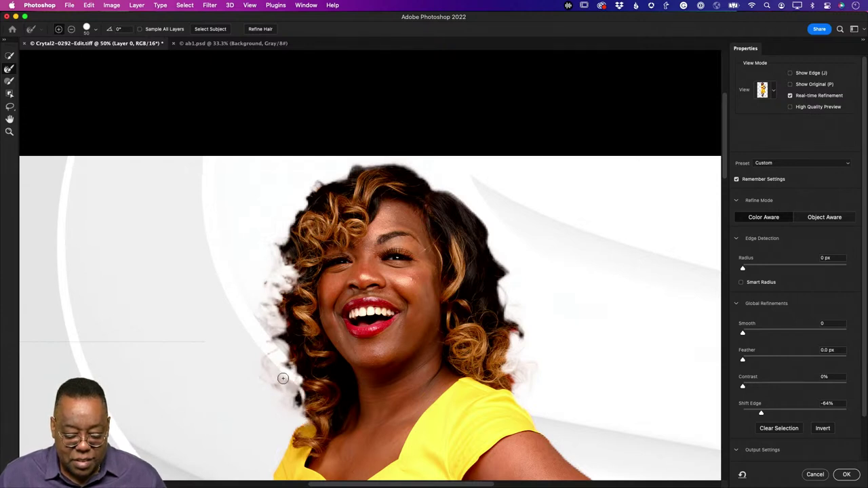
{"action": "mouse_move", "coordinate": [283, 379]}
{"action": "left_mouse_down"}
{"action": "mouse_move", "coordinate": [271, 295]}
{"action": "mouse_move", "coordinate": [273, 311]}
{"action": "mouse_move", "coordinate": [291, 268]}
{"action": "left_mouse_up"}
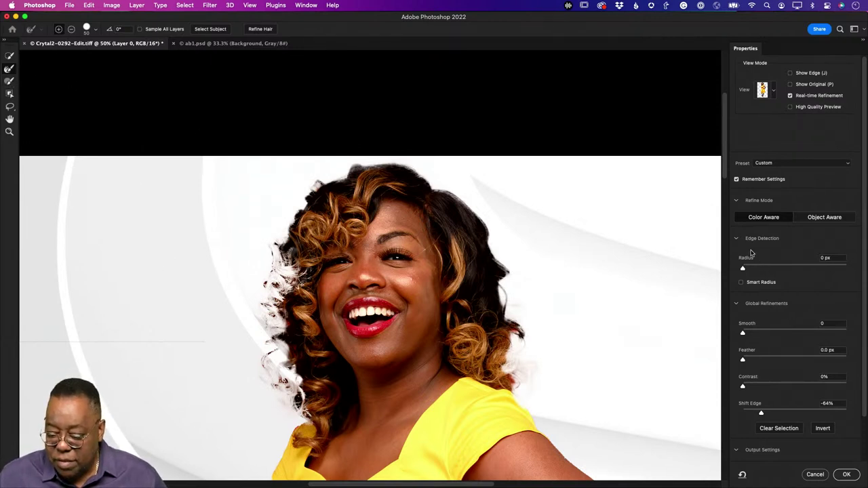
- Enable Smart Radius at 4 px and turn on Decontaminate Colors
{"action": "left_click", "coordinate": [741, 282]}
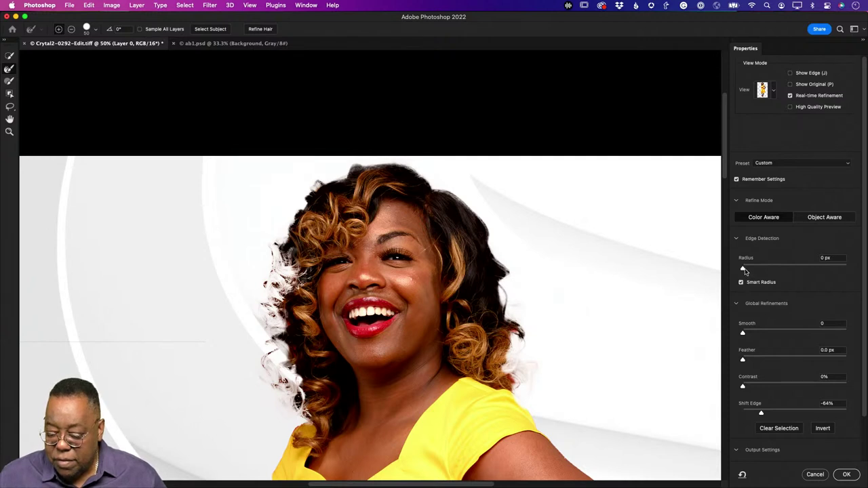
{"action": "left_click_drag", "start_coordinate": [743, 269], "coordinate": [768, 269]}
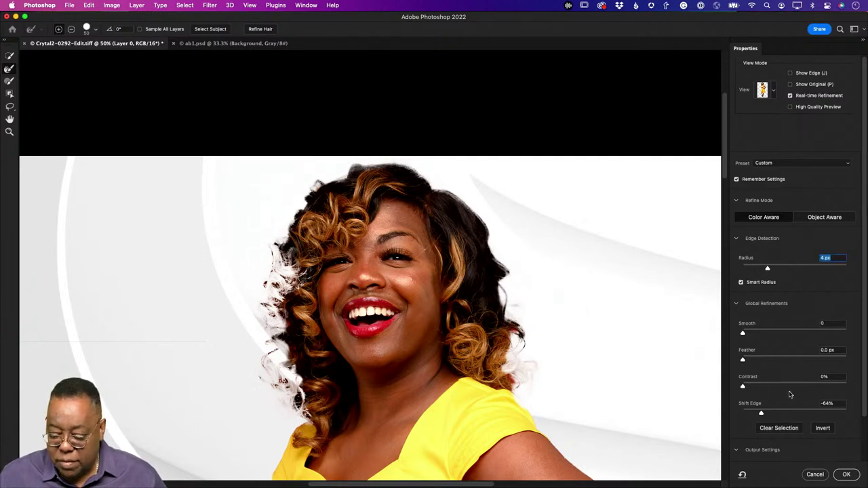
{"action": "scroll", "coordinate": [790, 394], "scroll_direction": "down", "scroll_amount": 2}
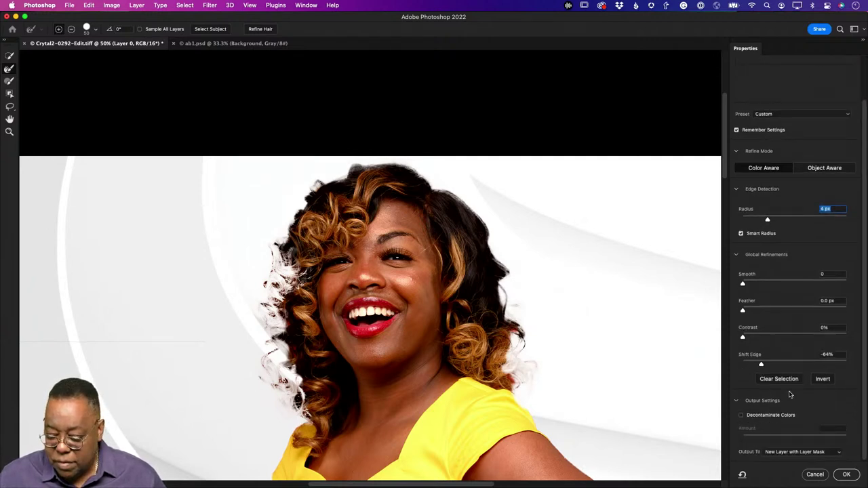
{"action": "left_click", "coordinate": [751, 416]}
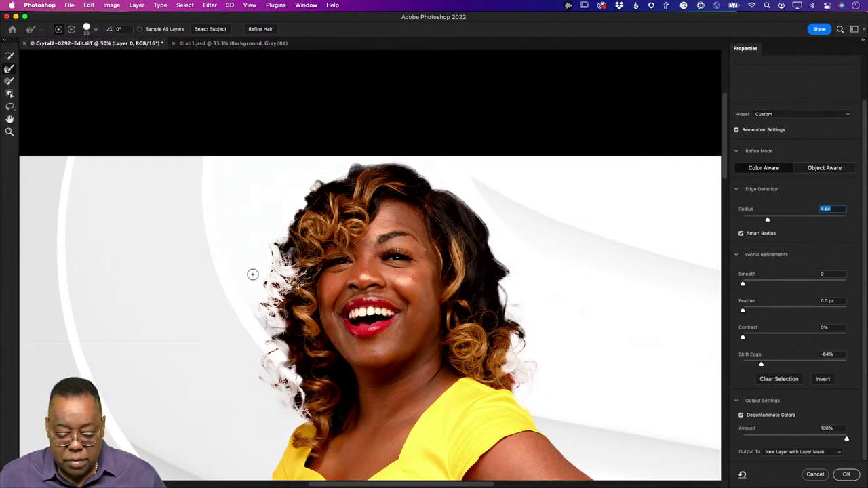
- Brush the left hair edge, reset Radius to 0 px, brush again, and fit the view
{"action": "left_click", "coordinate": [10, 81]}
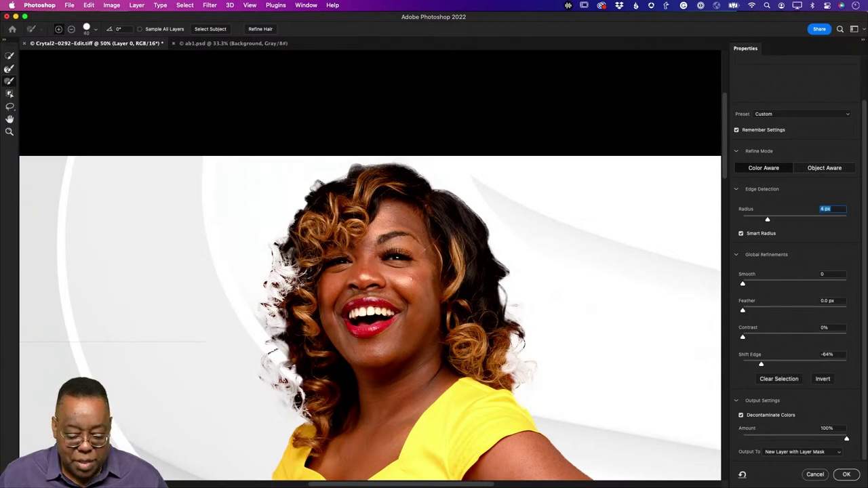
{"action": "mouse_move", "coordinate": [282, 294]}
{"action": "left_mouse_down"}
{"action": "mouse_move", "coordinate": [290, 272]}
{"action": "mouse_move", "coordinate": [296, 288]}
{"action": "mouse_move", "coordinate": [304, 283]}
{"action": "mouse_move", "coordinate": [297, 269]}
{"action": "mouse_move", "coordinate": [281, 265]}
{"action": "mouse_move", "coordinate": [288, 253]}
{"action": "mouse_move", "coordinate": [295, 349]}
{"action": "mouse_move", "coordinate": [289, 344]}
{"action": "mouse_move", "coordinate": [313, 395]}
{"action": "mouse_move", "coordinate": [286, 380]}
{"action": "mouse_move", "coordinate": [291, 372]}
{"action": "mouse_move", "coordinate": [304, 405]}
{"action": "mouse_move", "coordinate": [285, 378]}
{"action": "mouse_move", "coordinate": [300, 398]}
{"action": "mouse_move", "coordinate": [289, 289]}
{"action": "mouse_move", "coordinate": [285, 346]}
{"action": "mouse_move", "coordinate": [280, 309]}
{"action": "mouse_move", "coordinate": [278, 339]}
{"action": "mouse_move", "coordinate": [284, 364]}
{"action": "mouse_move", "coordinate": [273, 322]}
{"action": "mouse_move", "coordinate": [281, 268]}
{"action": "mouse_move", "coordinate": [278, 274]}
{"action": "mouse_move", "coordinate": [290, 234]}
{"action": "mouse_move", "coordinate": [323, 198]}
{"action": "mouse_move", "coordinate": [313, 205]}
{"action": "mouse_move", "coordinate": [368, 172]}
{"action": "mouse_move", "coordinate": [355, 178]}
{"action": "left_mouse_up"}
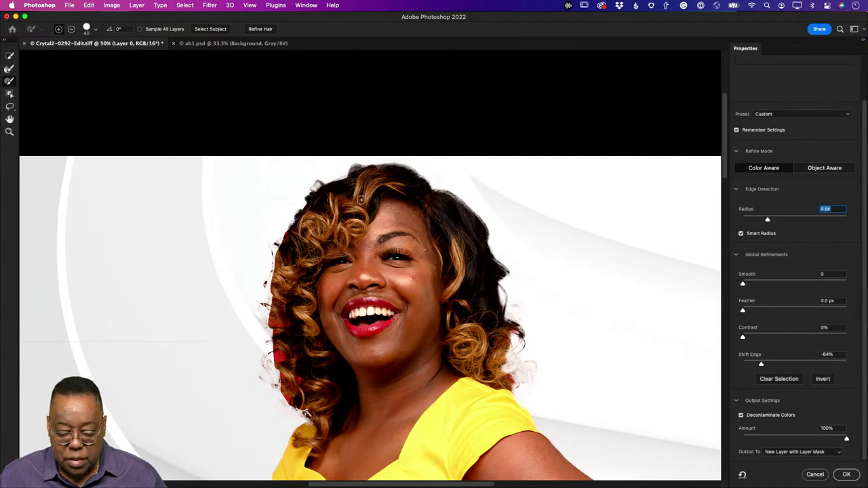
{"action": "type", "text": "0"}
{"action": "key", "text": "Return"}
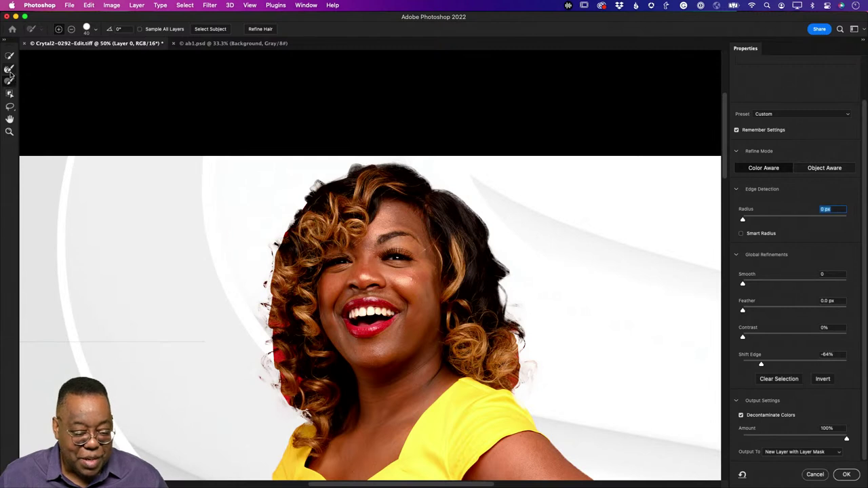
{"action": "left_click", "coordinate": [10, 70]}
{"action": "mouse_move", "coordinate": [257, 362]}
{"action": "left_mouse_down"}
{"action": "mouse_move", "coordinate": [271, 360]}
{"action": "mouse_move", "coordinate": [269, 319]}
{"action": "left_mouse_up"}
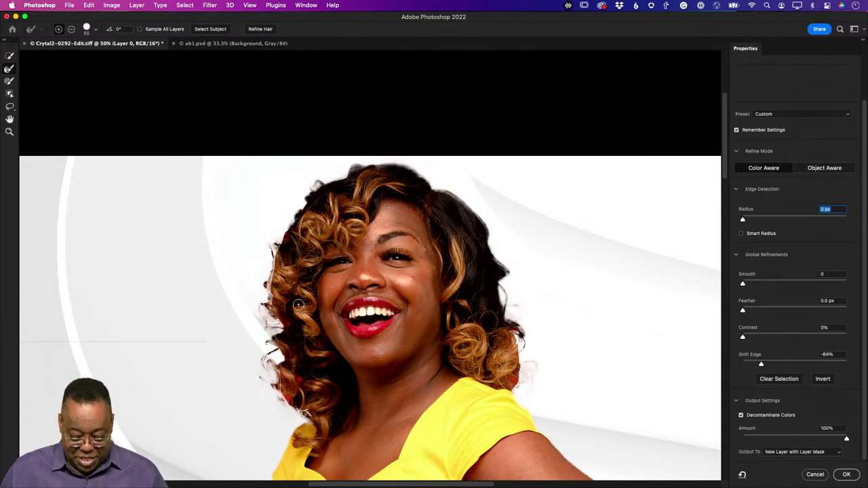
{"action": "key", "text": "super+0"}
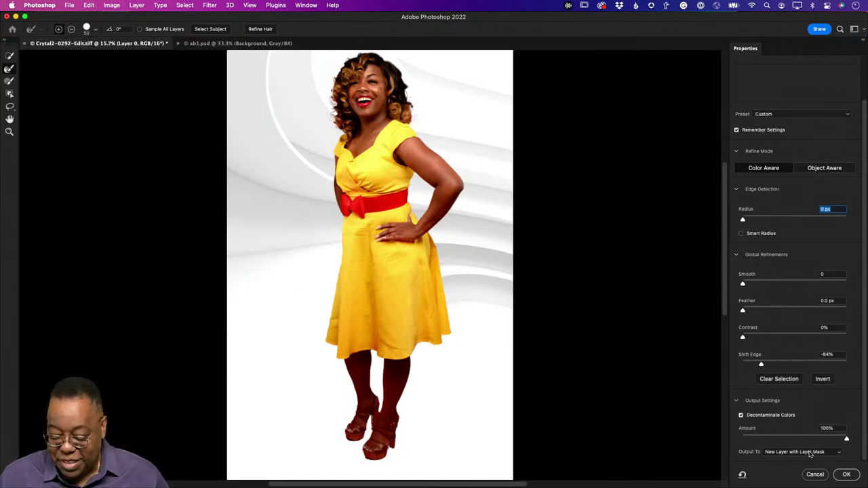
- Output the selection as a new masked layer and toggle layer visibility to compare
{"action": "left_click", "coordinate": [845, 475]}
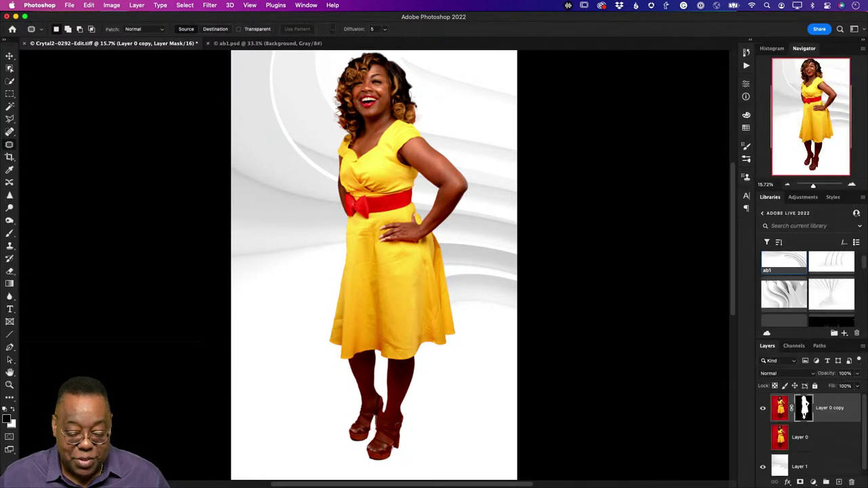
{"action": "left_click", "coordinate": [762, 409]}
{"action": "left_click", "coordinate": [762, 437]}
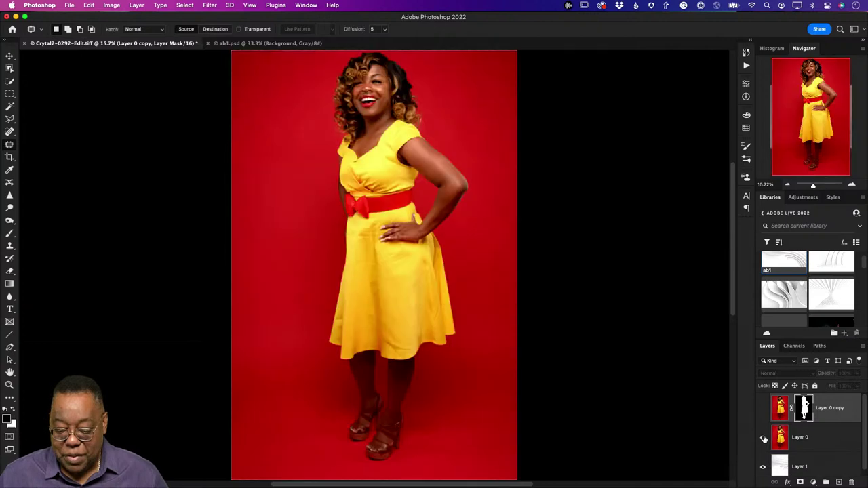
{"action": "left_click", "coordinate": [762, 438]}
{"action": "left_click", "coordinate": [763, 409]}
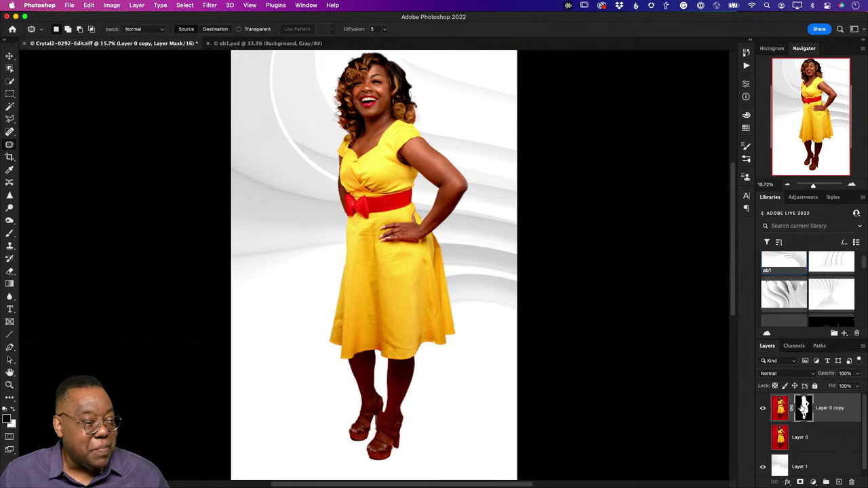
- Close the portrait without saving, then close ab1.psd
{"action": "key", "text": "super+w"}
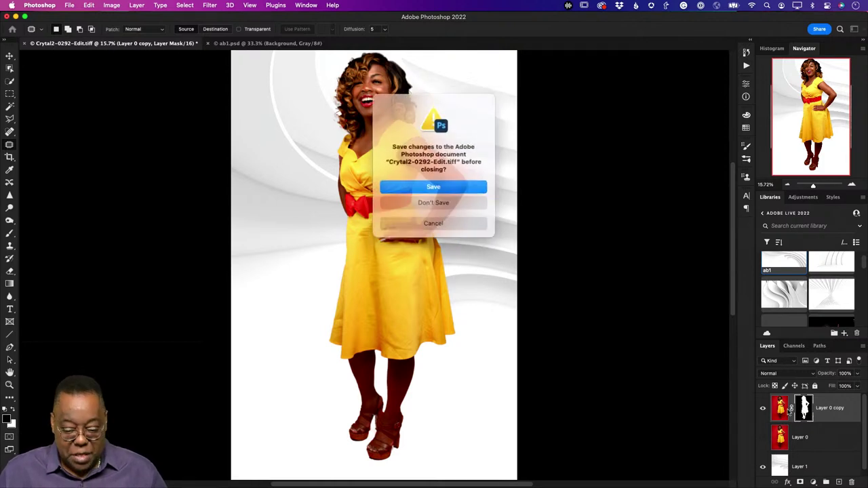
{"action": "left_click", "coordinate": [433, 203]}
{"action": "key", "text": "super+w"}
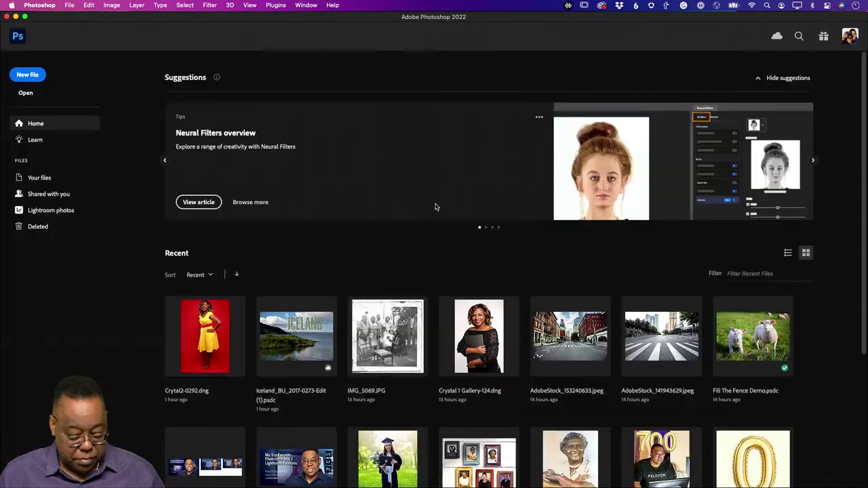
{"action": "key", "text": "super+Tab"}
{"action": "key", "text": "super+Tab"}
- Send the canyon arch photo from Lightroom to Photoshop using its smart preview
{"action": "key", "text": "super+shift+Tab"}
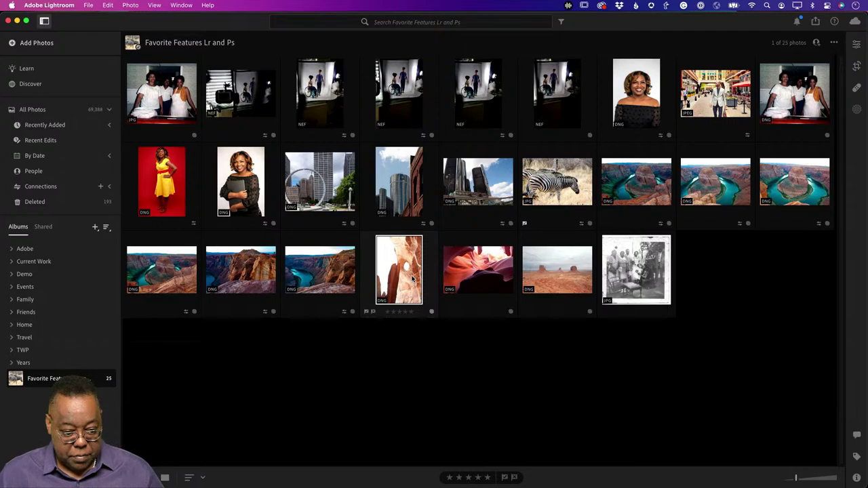
{"action": "key", "text": "super+e"}
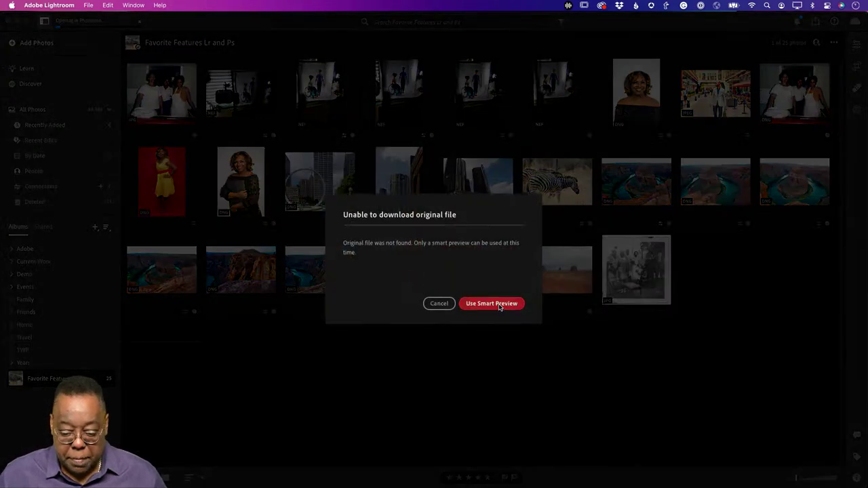
{"action": "left_click", "coordinate": [491, 303]}
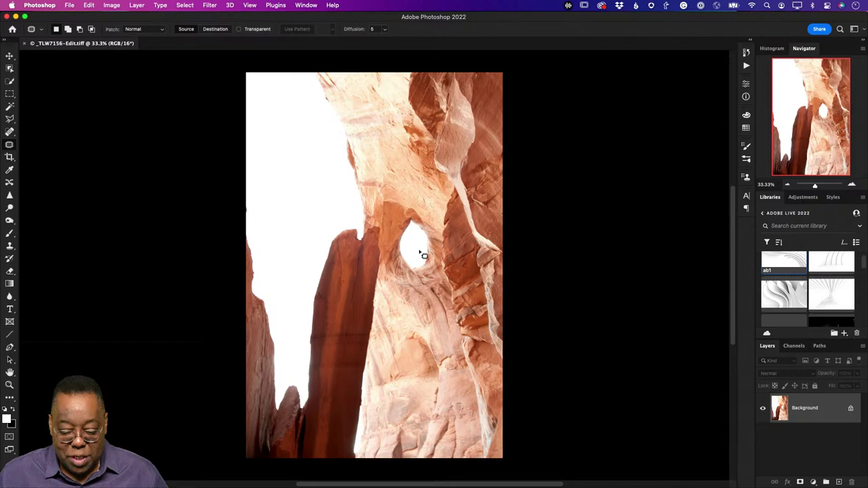
- Open Edit > Sky Replacement and collapse the Sunsets presets to browse other sky sets
{"action": "left_click", "coordinate": [89, 5]}
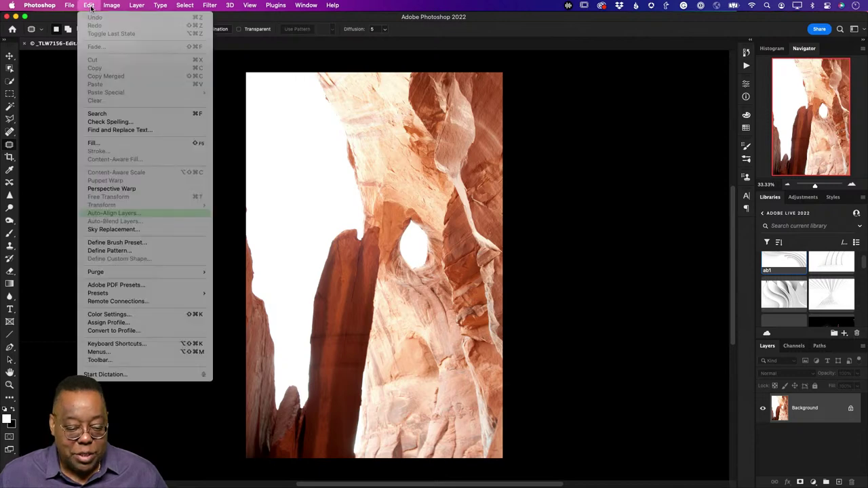
{"action": "left_click", "coordinate": [128, 229]}
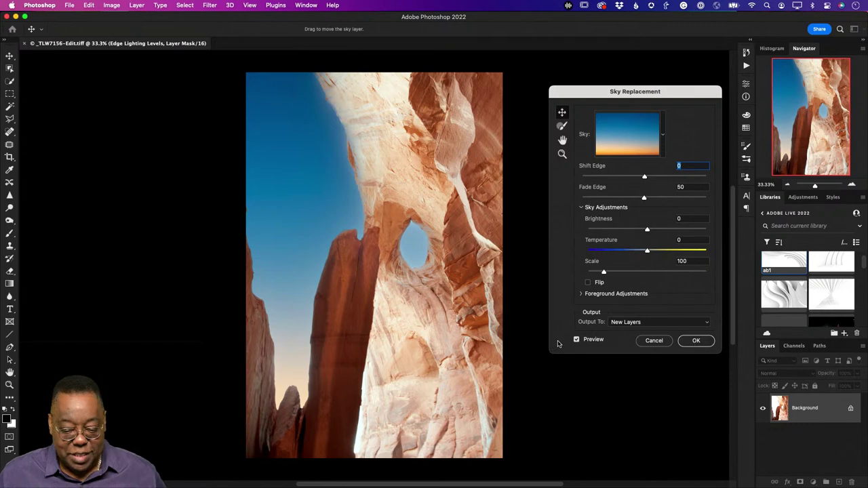
{"action": "left_click", "coordinate": [663, 137]}
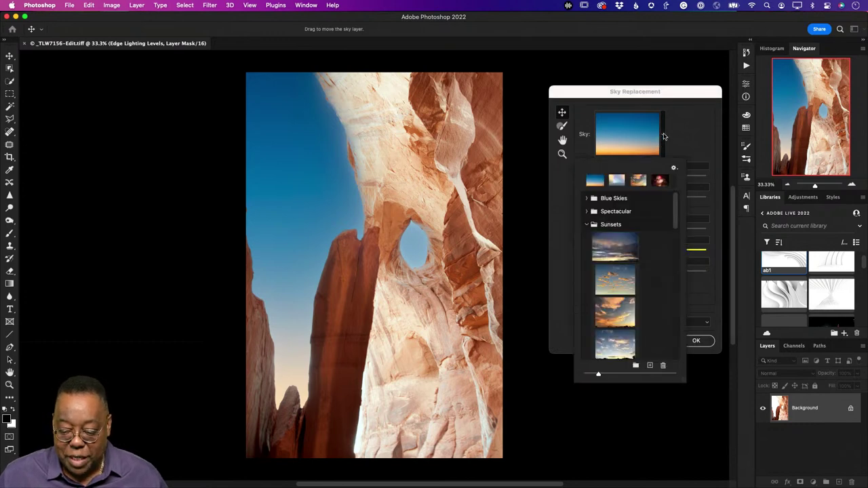
{"action": "left_click", "coordinate": [586, 226]}
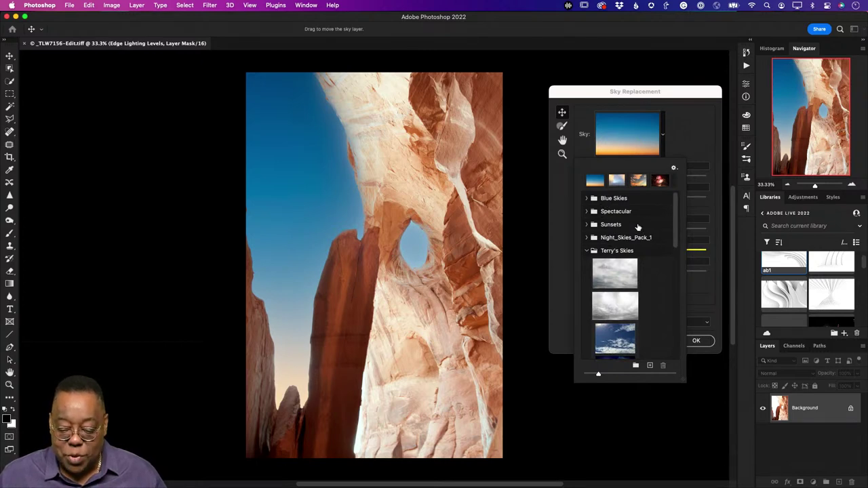
{"action": "scroll", "coordinate": [638, 226], "scroll_direction": "down", "scroll_amount": 15}
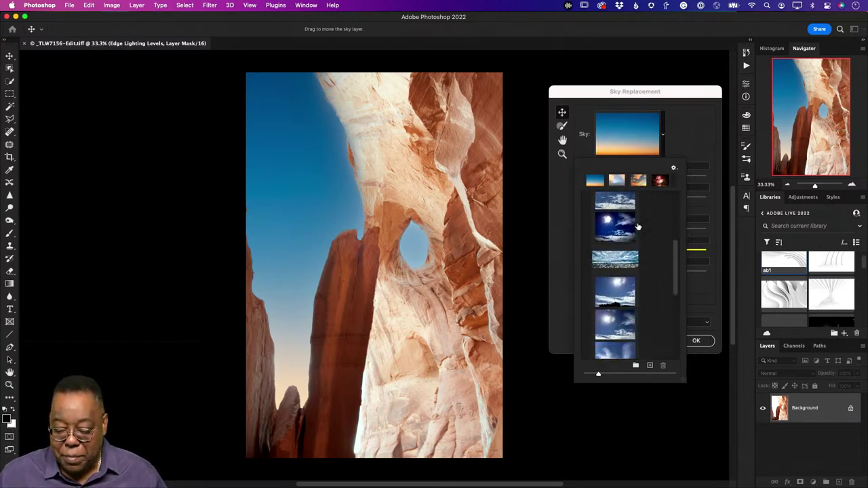
{"action": "scroll", "coordinate": [638, 226], "scroll_direction": "down", "scroll_amount": 6}
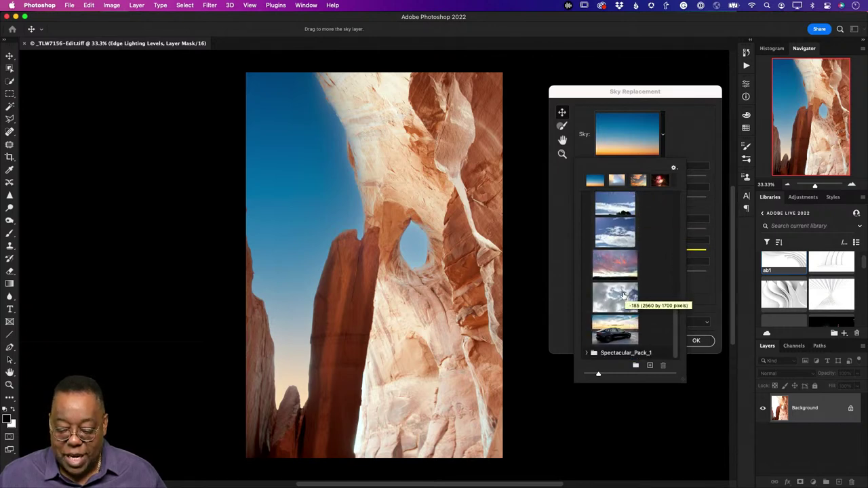
- Preview several skies: sunset with car, white clouds, pink sunset, blue, overcast, dark cloudy
{"action": "left_click", "coordinate": [615, 329]}
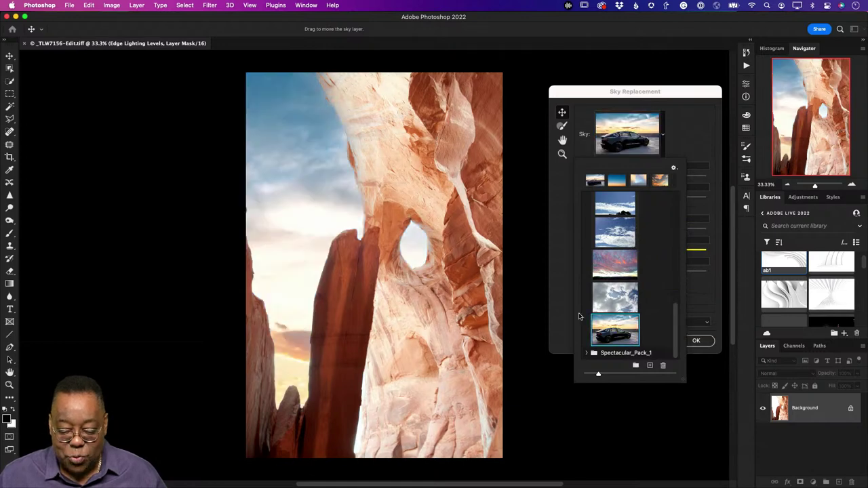
{"action": "left_click", "coordinate": [611, 296]}
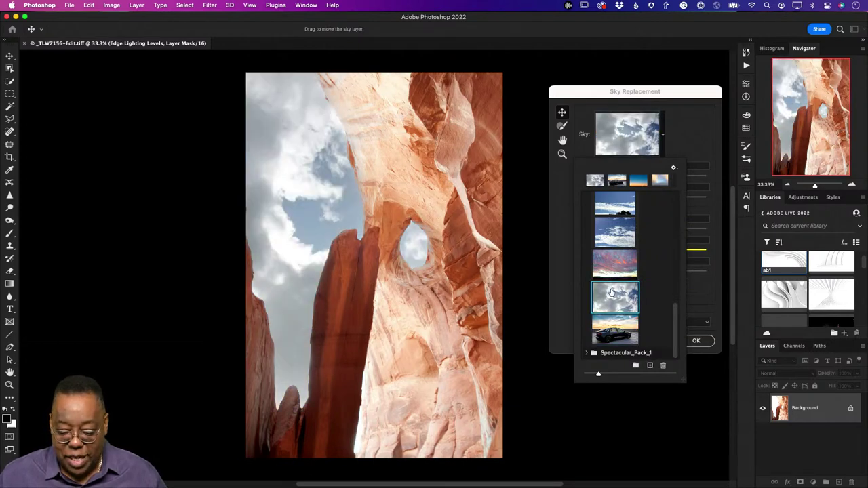
{"action": "left_click", "coordinate": [611, 266]}
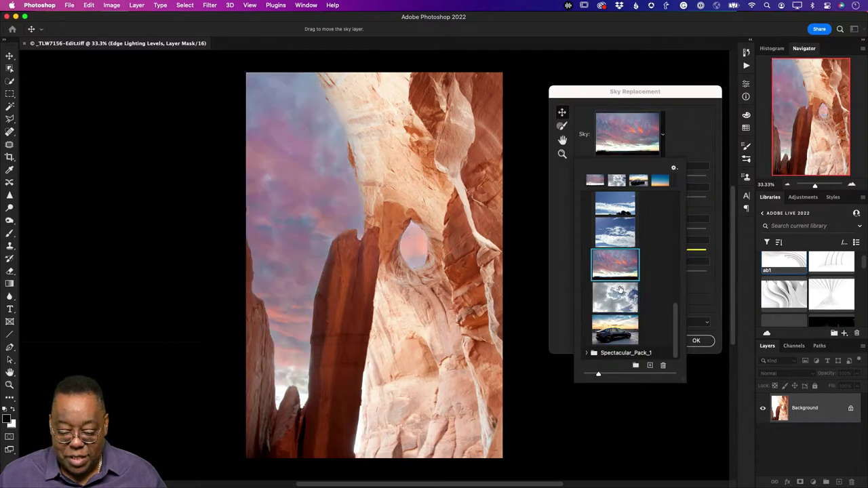
{"action": "left_click", "coordinate": [617, 235]}
{"action": "scroll", "coordinate": [617, 256], "scroll_direction": "up", "scroll_amount": 5}
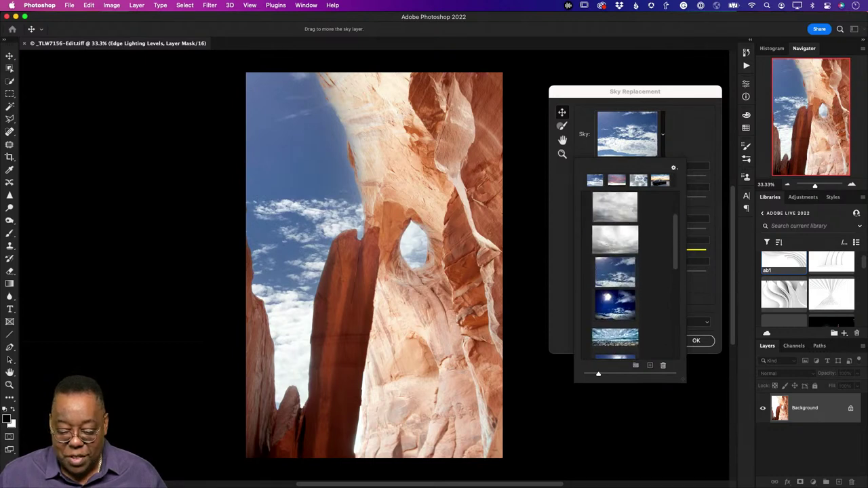
{"action": "left_click", "coordinate": [610, 251]}
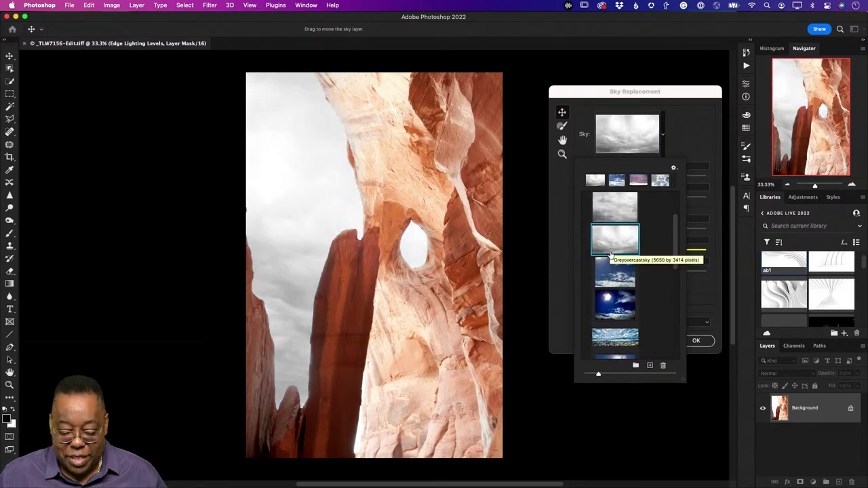
{"action": "scroll", "coordinate": [613, 252], "scroll_direction": "up", "scroll_amount": 3}
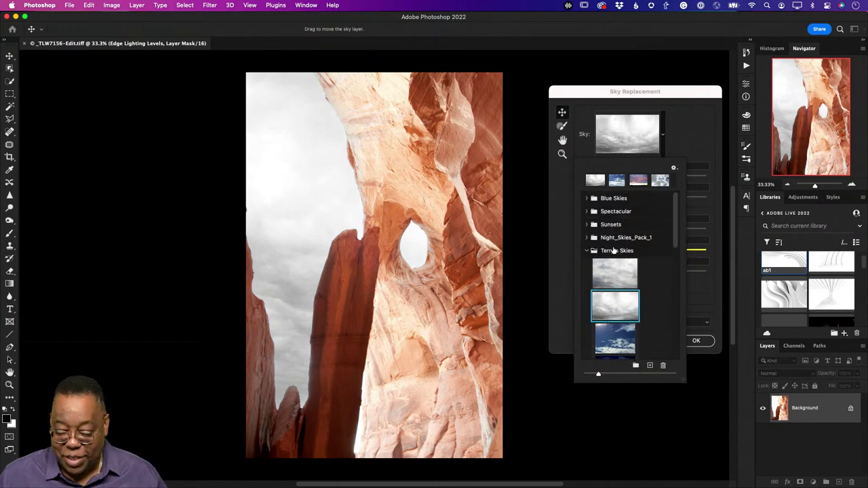
{"action": "left_click", "coordinate": [616, 276]}
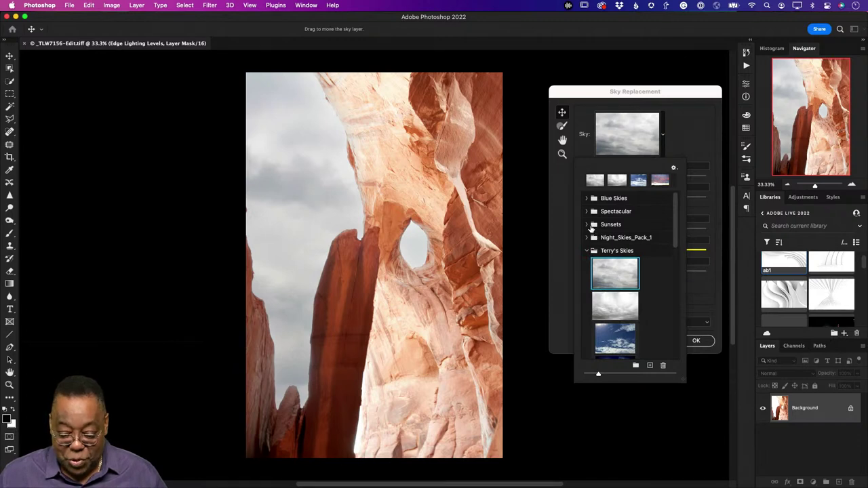
- Choose the blue-to-orange gradient sky, reposition it, set Scale 143 and Fade Edge 6, and apply
{"action": "left_click", "coordinate": [587, 226]}
{"action": "scroll", "coordinate": [634, 309], "scroll_direction": "down", "scroll_amount": 5}
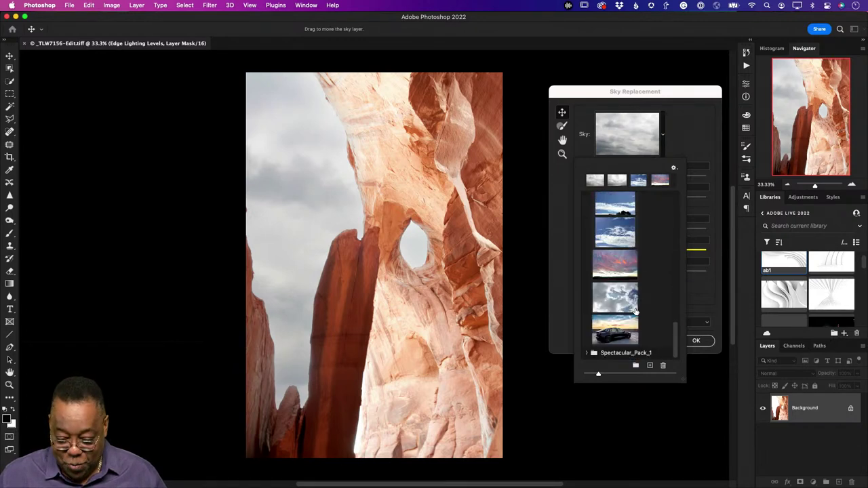
{"action": "scroll", "coordinate": [631, 314], "scroll_direction": "up", "scroll_amount": 6}
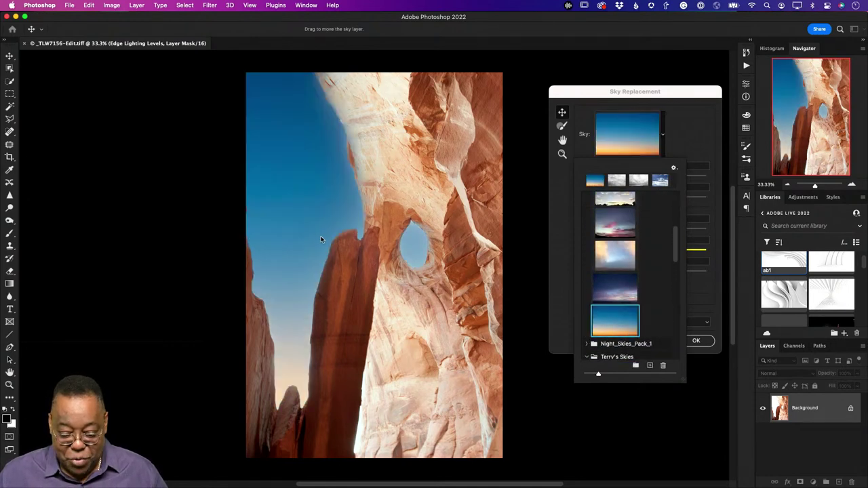
{"action": "left_click", "coordinate": [307, 231]}
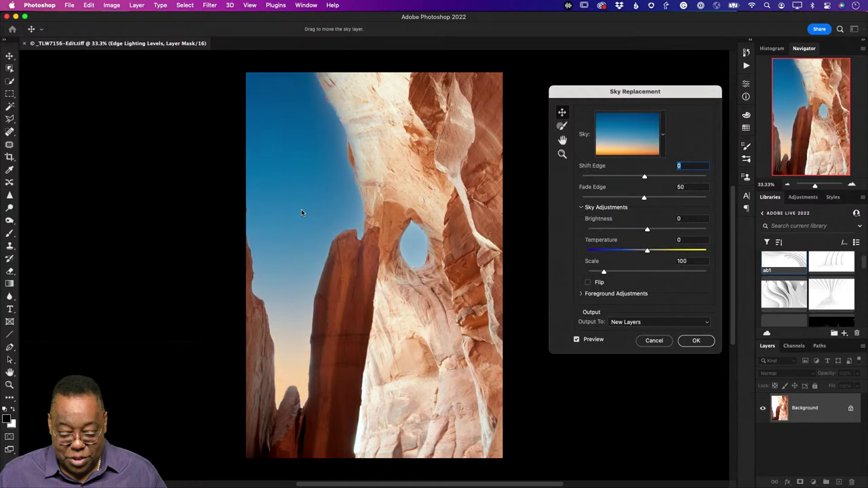
{"action": "left_click_drag", "start_coordinate": [302, 213], "coordinate": [265, 222]}
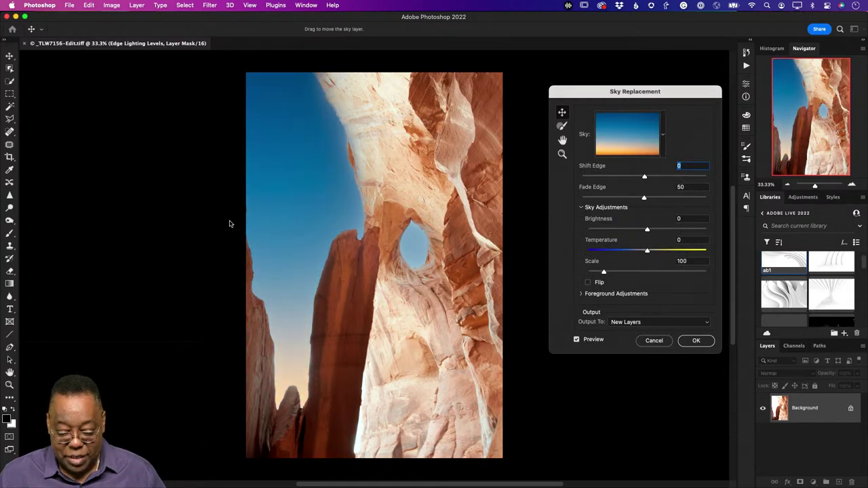
{"action": "left_click_drag", "start_coordinate": [336, 226], "coordinate": [311, 283]}
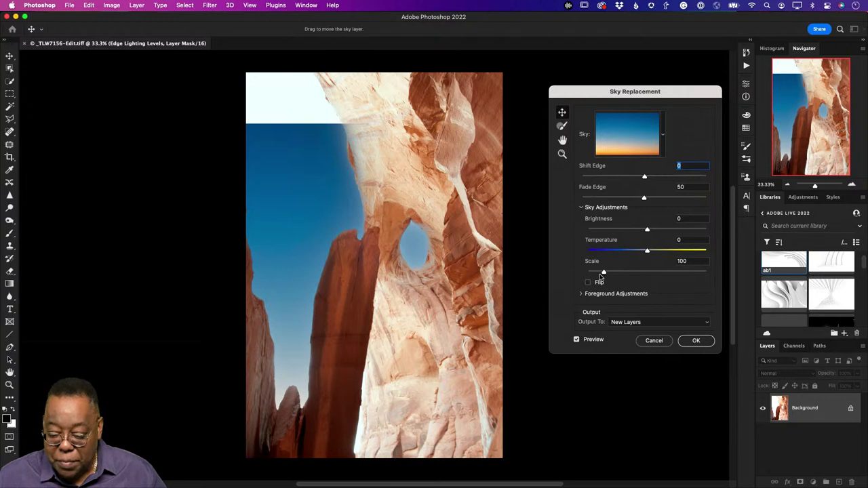
{"action": "left_click_drag", "start_coordinate": [603, 272], "coordinate": [618, 273]}
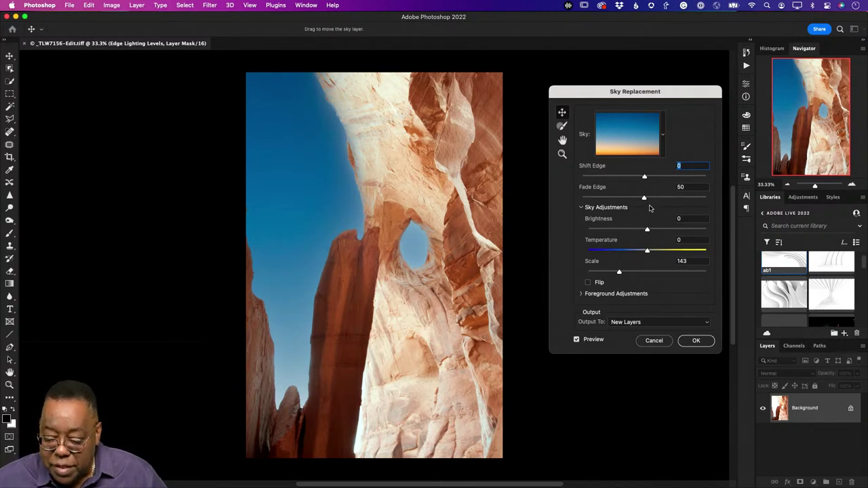
{"action": "left_click_drag", "start_coordinate": [644, 198], "coordinate": [589, 202]}
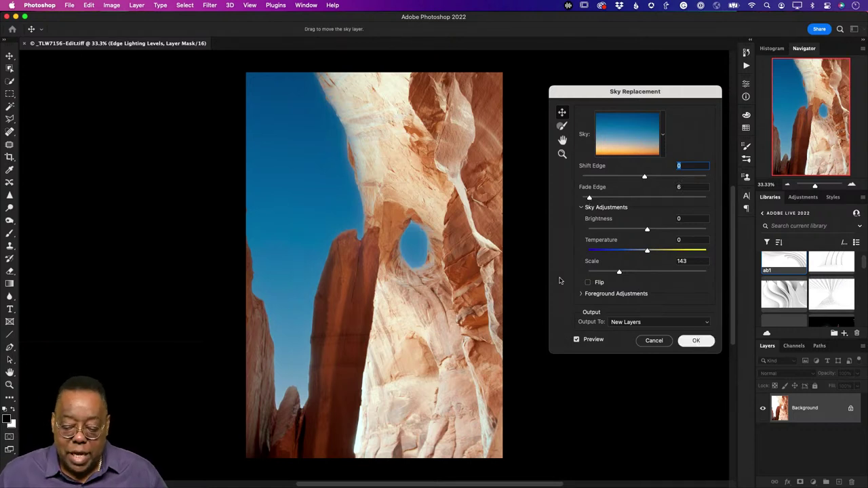
{"action": "key", "text": "Return"}
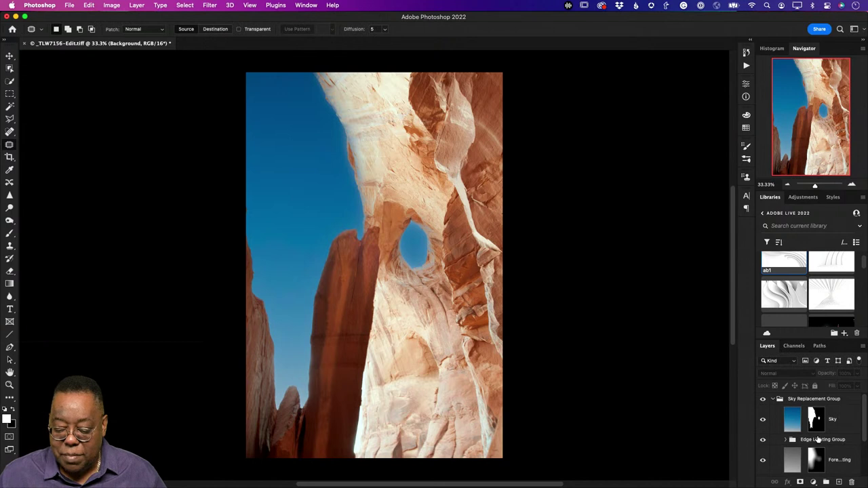
- Collapse the Sky Replacement Group and toggle its visibility off and on to compare
{"action": "left_click", "coordinate": [774, 400]}
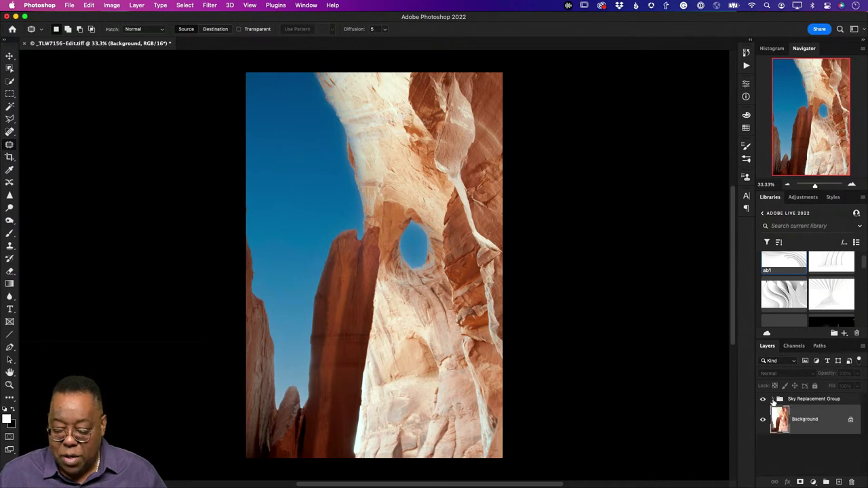
{"action": "left_click", "coordinate": [763, 400]}
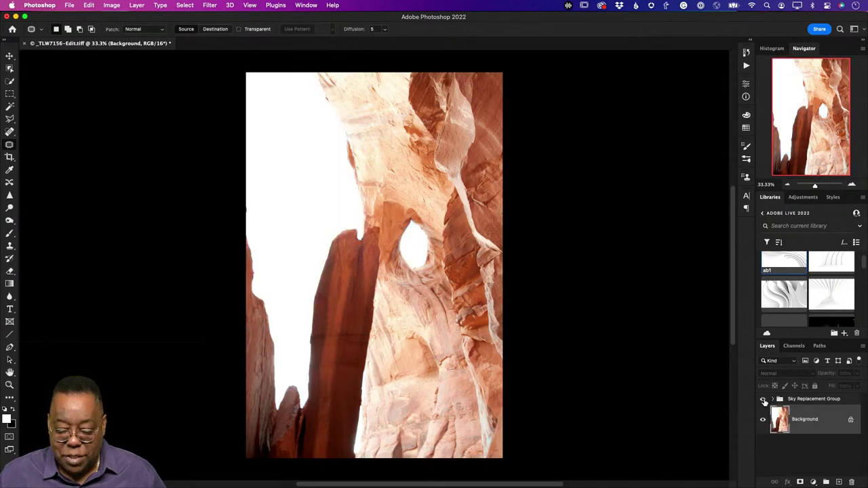
{"action": "left_click", "coordinate": [763, 401]}
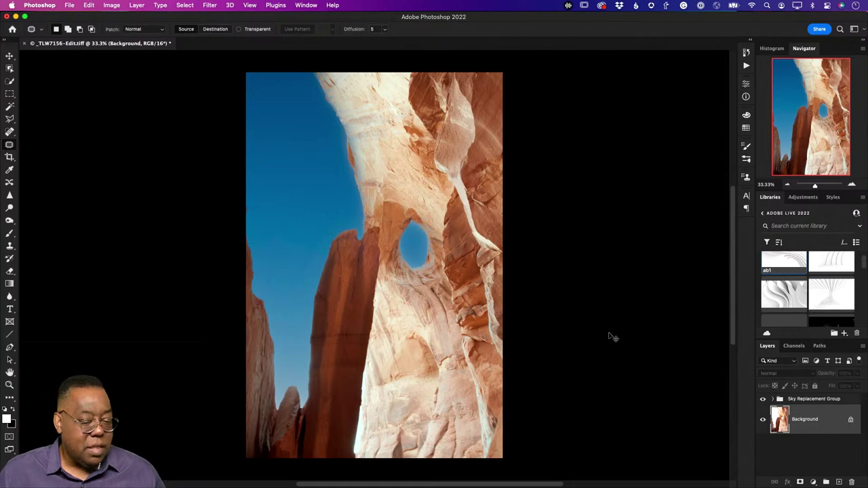
- Close the canyon document without saving and dismiss the Home screen
{"action": "key", "text": "super+w"}
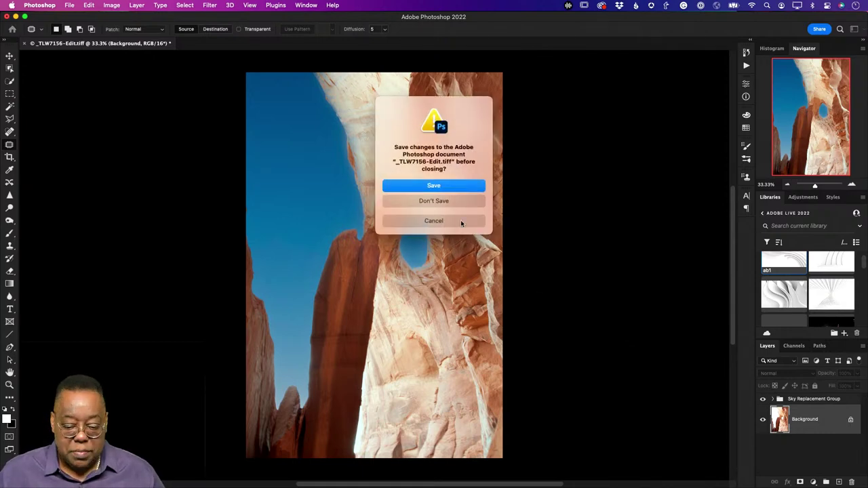
{"action": "left_click", "coordinate": [434, 201]}
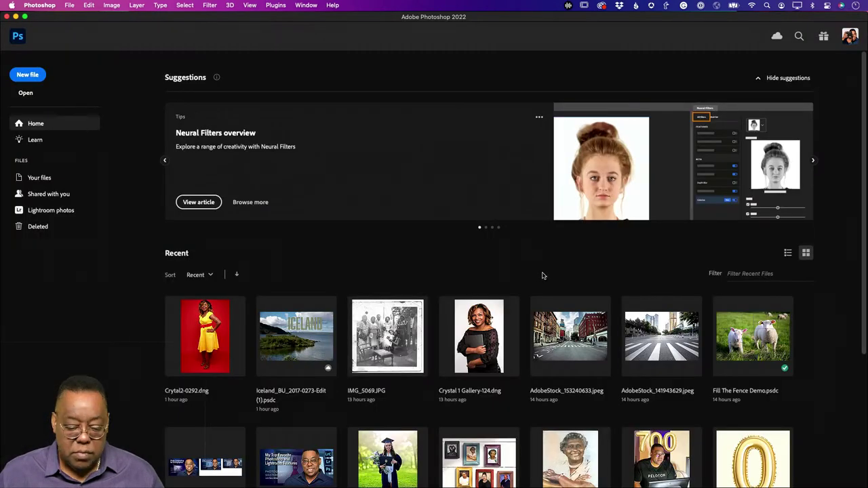
{"action": "left_click", "coordinate": [18, 38]}
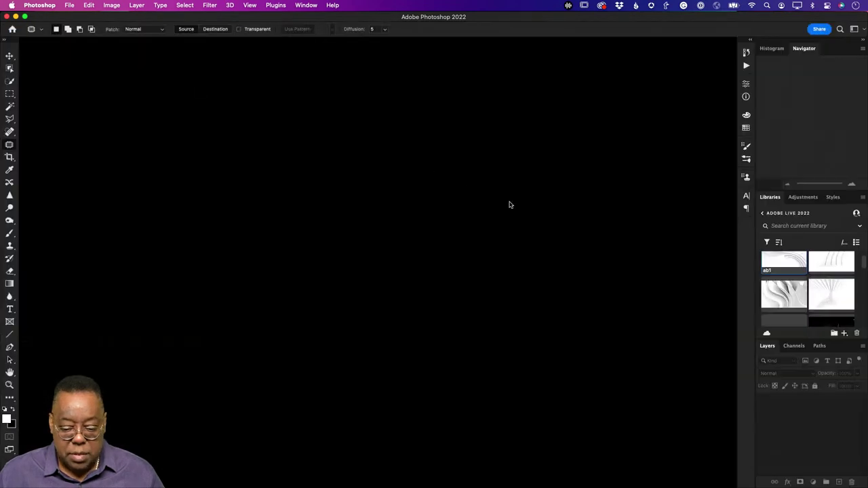
- Open the Downtown asset from the Retouch library's Vanishing Point group
{"action": "scroll", "coordinate": [780, 257], "scroll_direction": "up", "scroll_amount": 1}
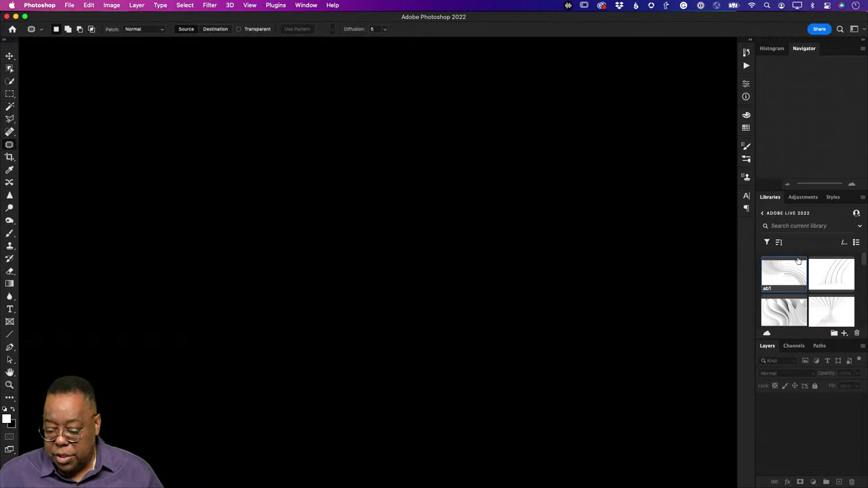
{"action": "scroll", "coordinate": [800, 272], "scroll_direction": "down", "scroll_amount": 2}
{"action": "scroll", "coordinate": [801, 272], "scroll_direction": "down", "scroll_amount": 3}
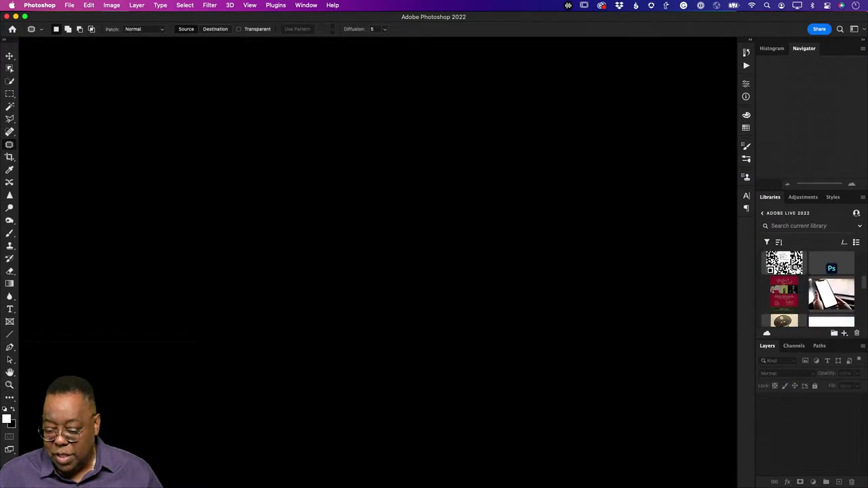
{"action": "left_click", "coordinate": [763, 214]}
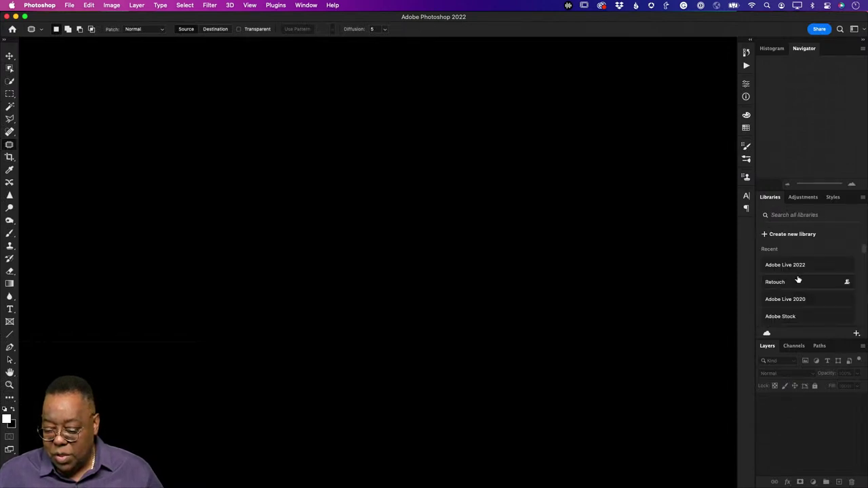
{"action": "left_click", "coordinate": [792, 283]}
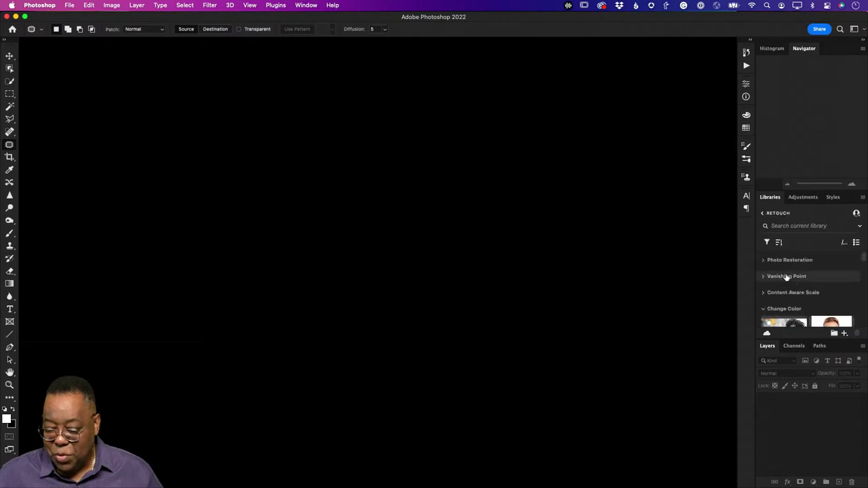
{"action": "left_click", "coordinate": [763, 277]}
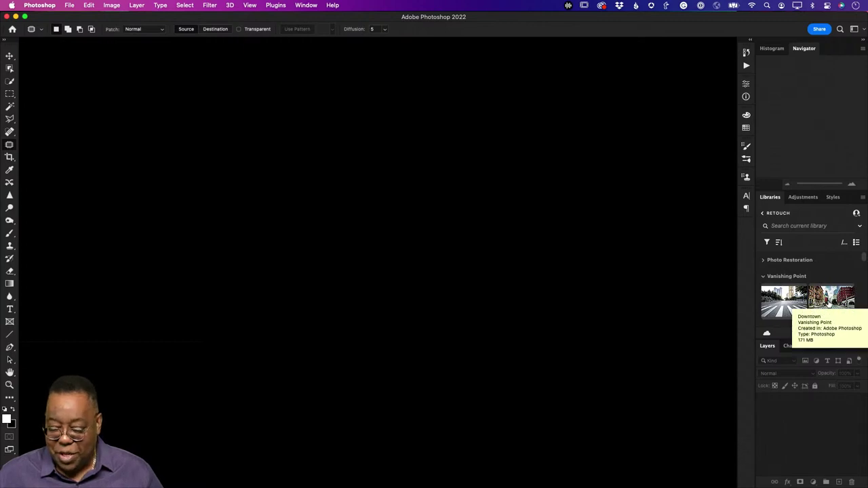
{"action": "double_click", "coordinate": [828, 303]}
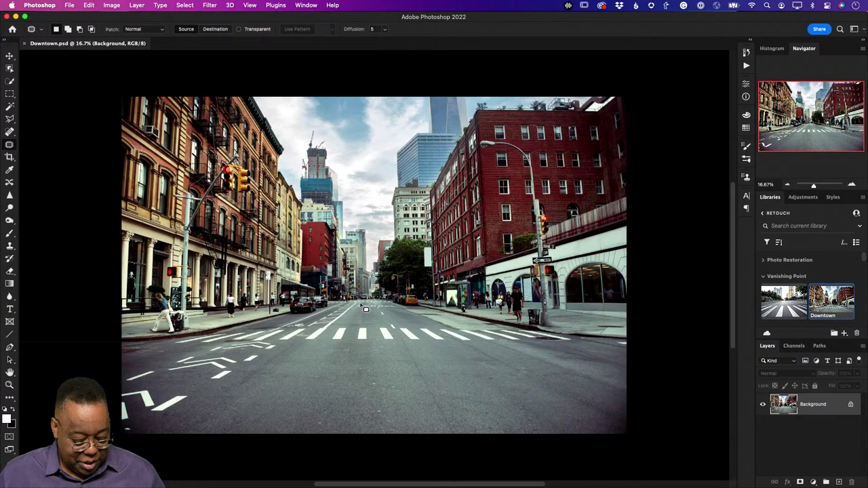
- Zoom in on the street and type SCHOOL as a text layer on the crosswalk
{"action": "key", "text": "z"}
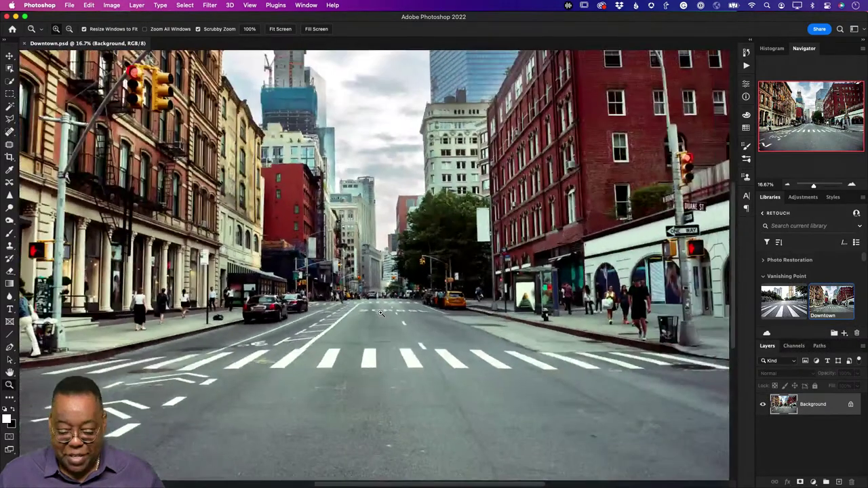
{"action": "left_click", "coordinate": [436, 391]}
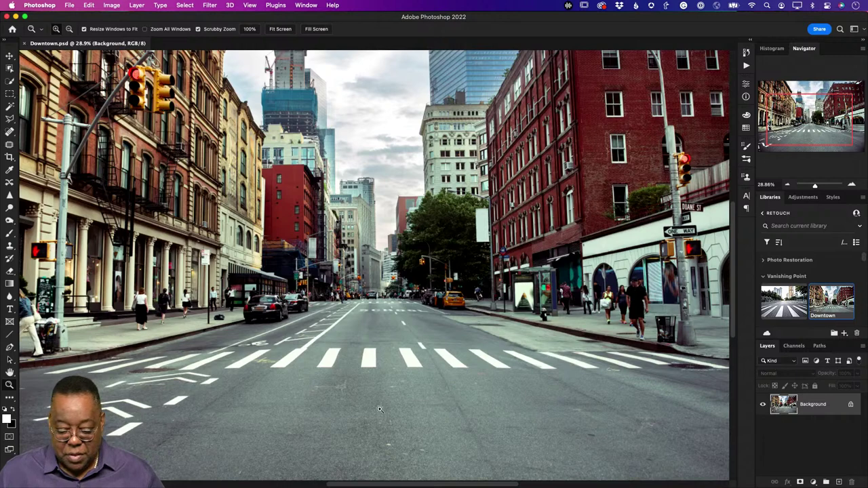
{"action": "key", "text": "t"}
{"action": "left_click", "coordinate": [367, 388]}
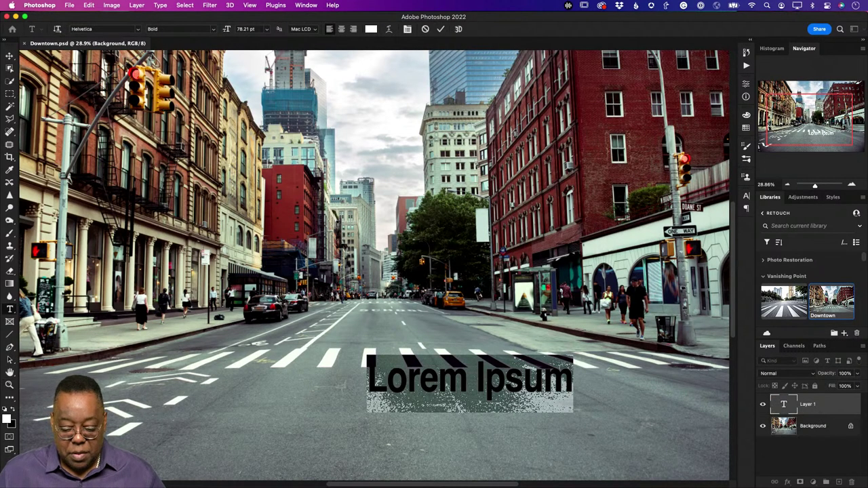
{"action": "type", "text": "SCHOOO"}
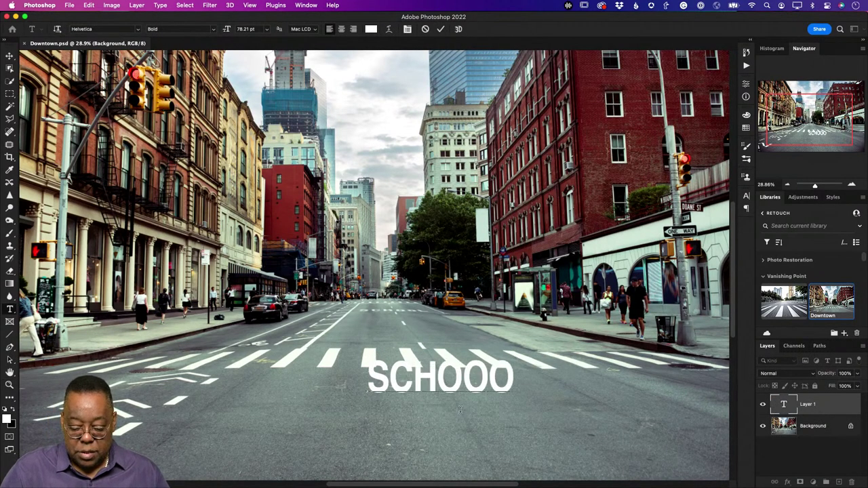
{"action": "key", "text": "BackSpace"}
{"action": "type", "text": "L"}
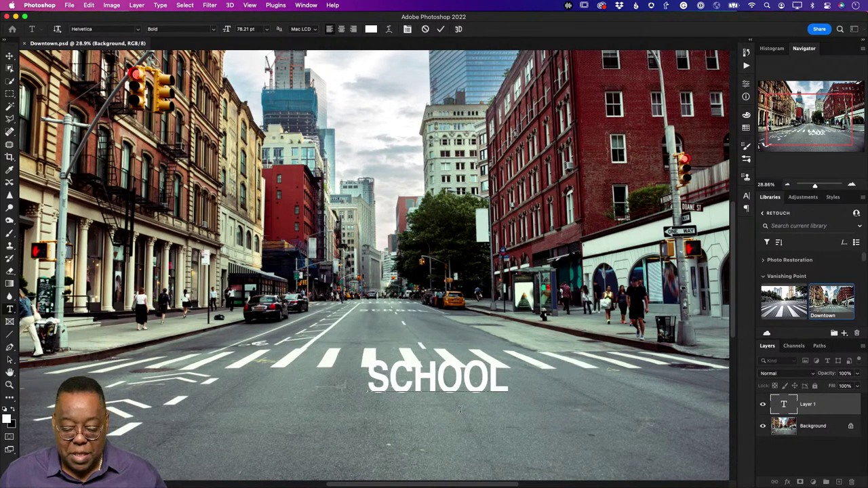
{"action": "scroll", "coordinate": [444, 141], "scroll_direction": "down", "scroll_amount": 1}
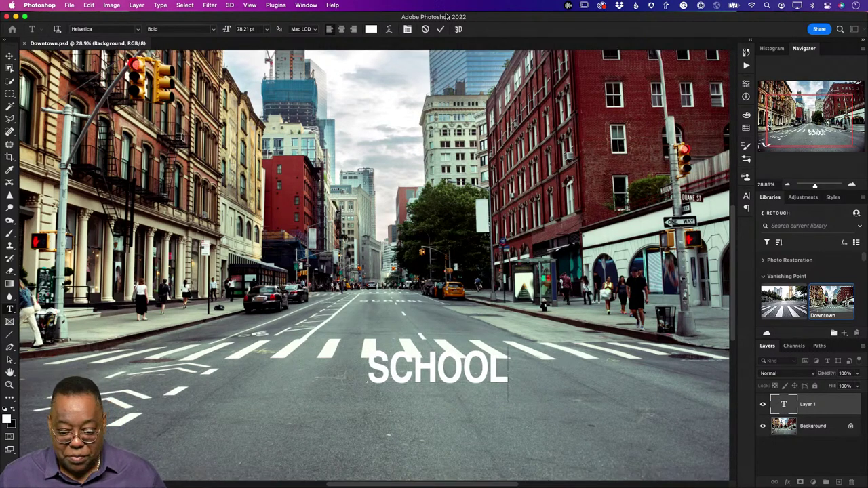
- Commit the SCHOOL text, copy its letter selection, hide it, and add a new empty Layer 1
{"action": "left_click", "coordinate": [440, 29]}
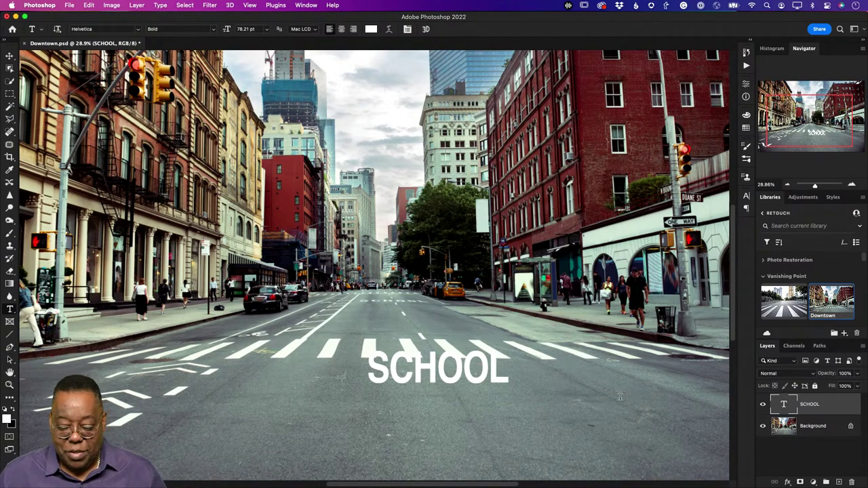
{"action": "left_click", "coordinate": [785, 407], "text": "super"}
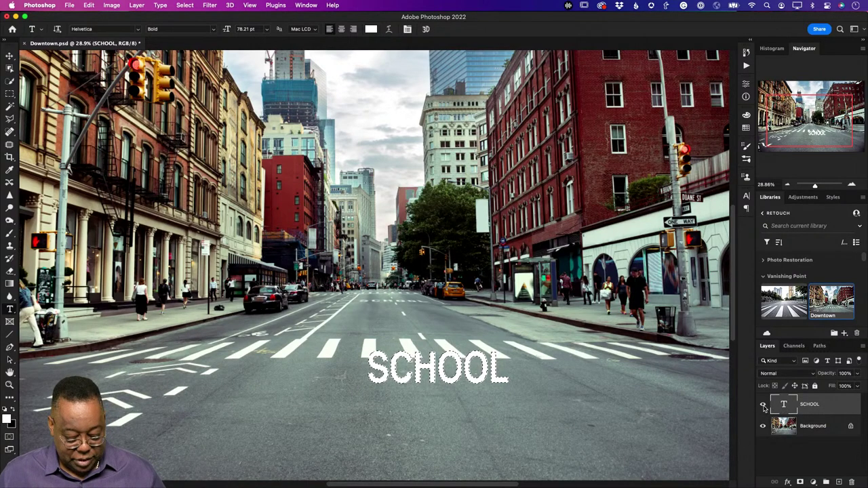
{"action": "key", "text": "super+d"}
{"action": "left_click", "coordinate": [763, 405]}
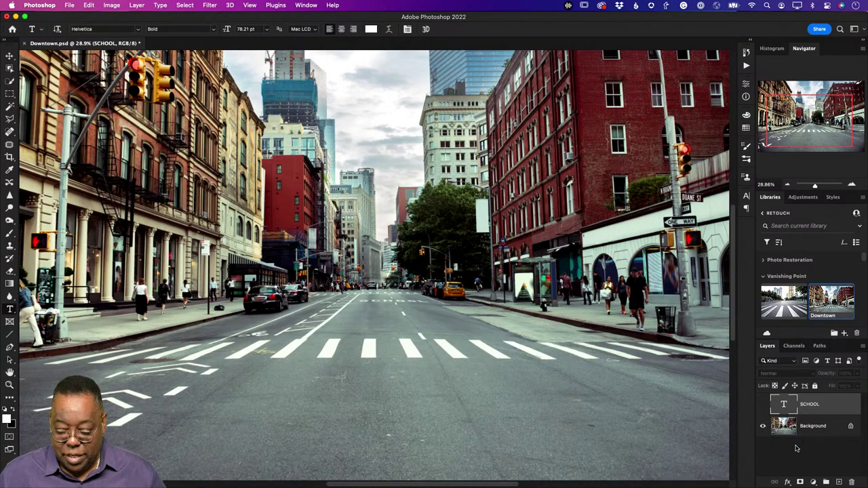
{"action": "left_click", "coordinate": [839, 481], "text": "super"}
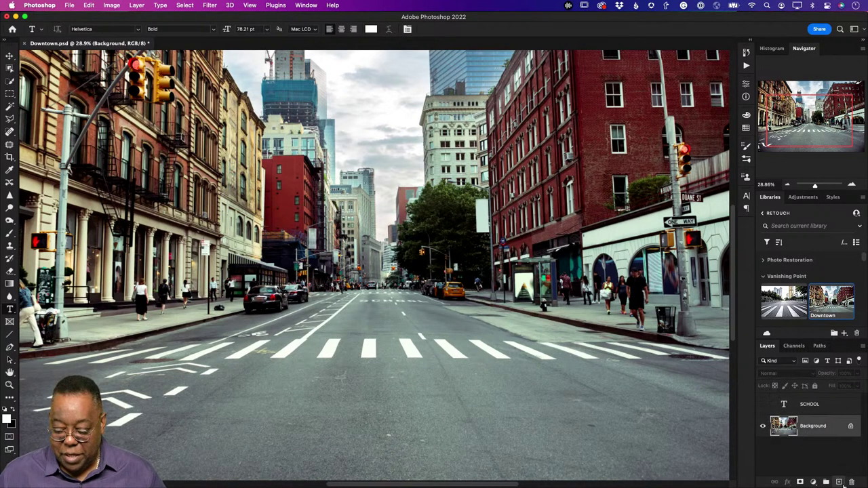
{"action": "left_click", "coordinate": [214, 6]}
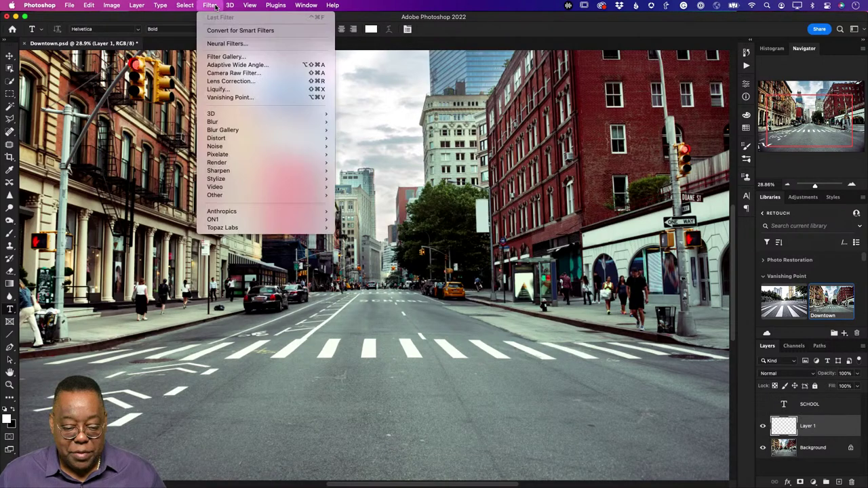
- In Vanishing Point, draw a four-corner perspective plane fitted to the road
{"action": "left_click", "coordinate": [232, 99]}
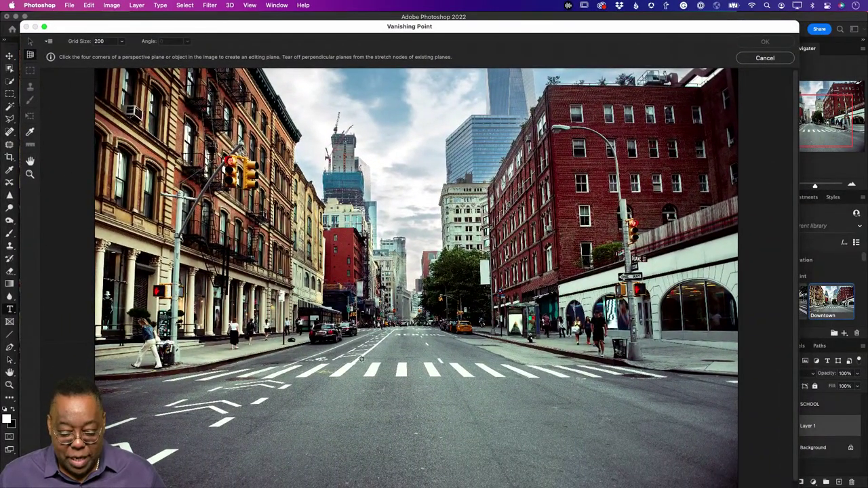
{"action": "left_click", "coordinate": [386, 334]}
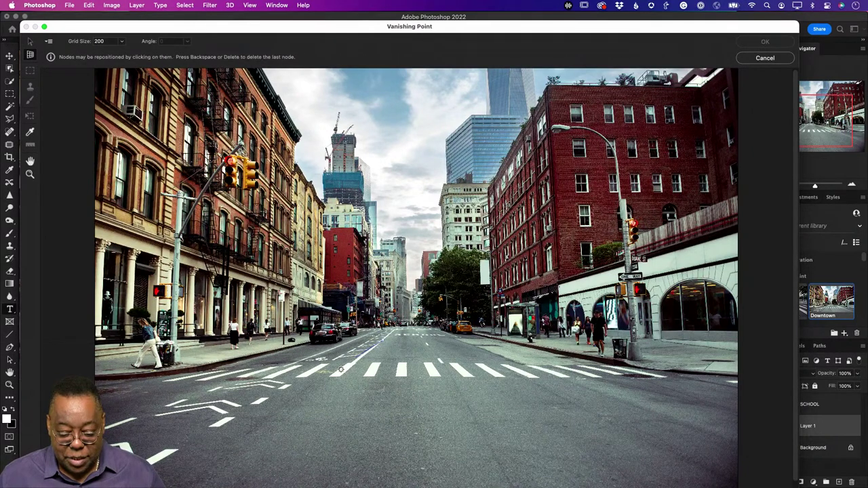
{"action": "left_click", "coordinate": [238, 460]}
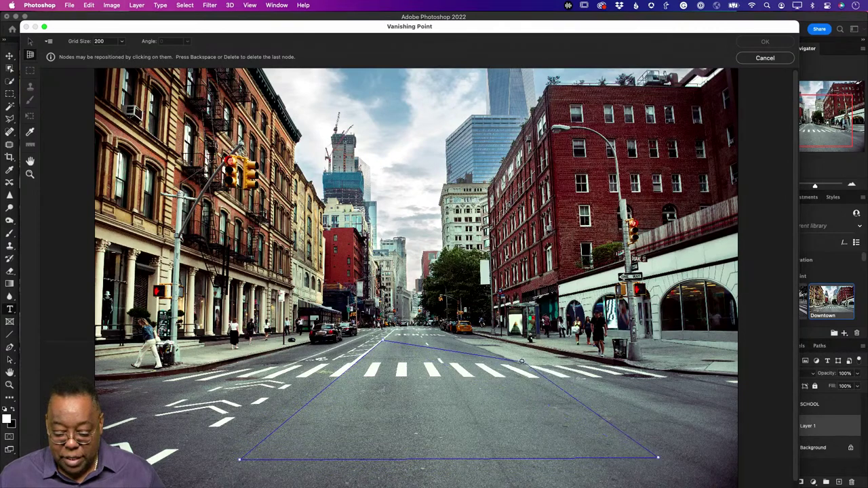
{"action": "left_click", "coordinate": [461, 337]}
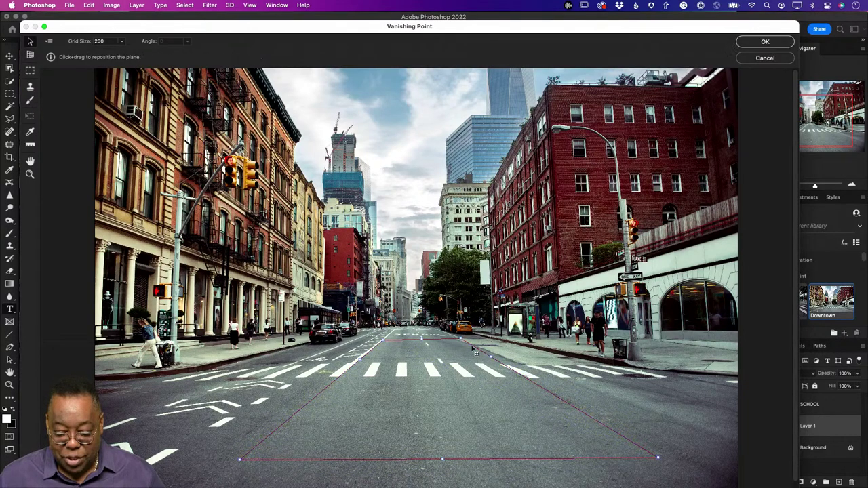
{"action": "left_click_drag", "start_coordinate": [658, 459], "coordinate": [693, 451]}
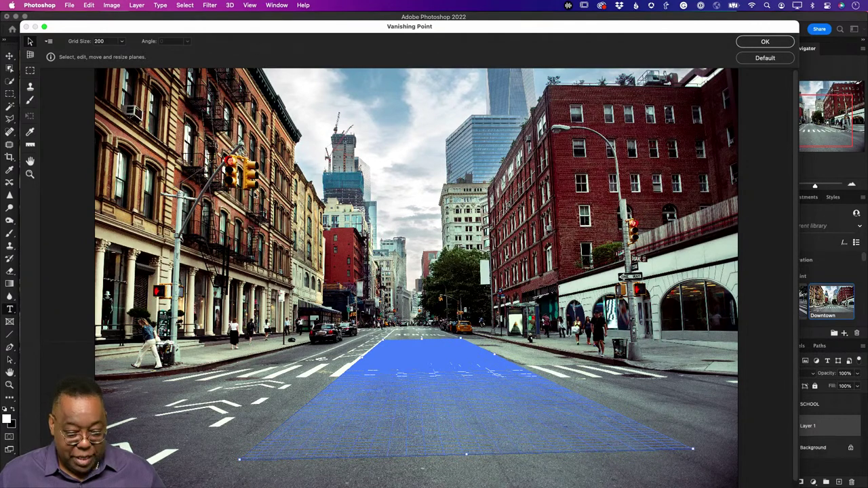
- Paste the SCHOOL lettering onto the plane, enlarge it in perspective, and apply
{"action": "key", "text": "super+v"}
{"action": "left_click_drag", "start_coordinate": [120, 74], "coordinate": [356, 416]}
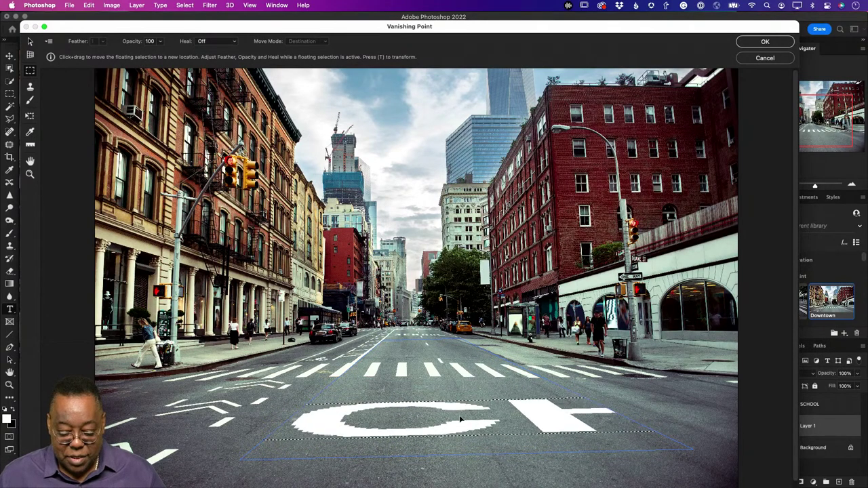
{"action": "key", "text": "t"}
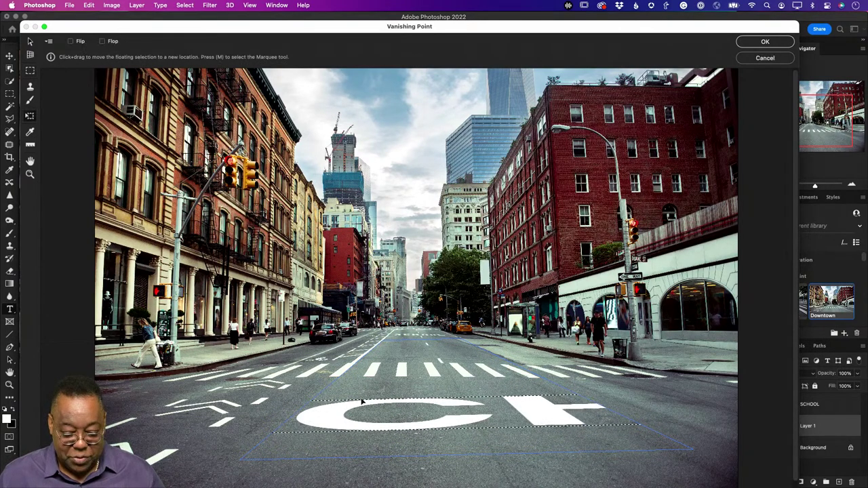
{"action": "left_click_drag", "start_coordinate": [273, 433], "coordinate": [340, 414]}
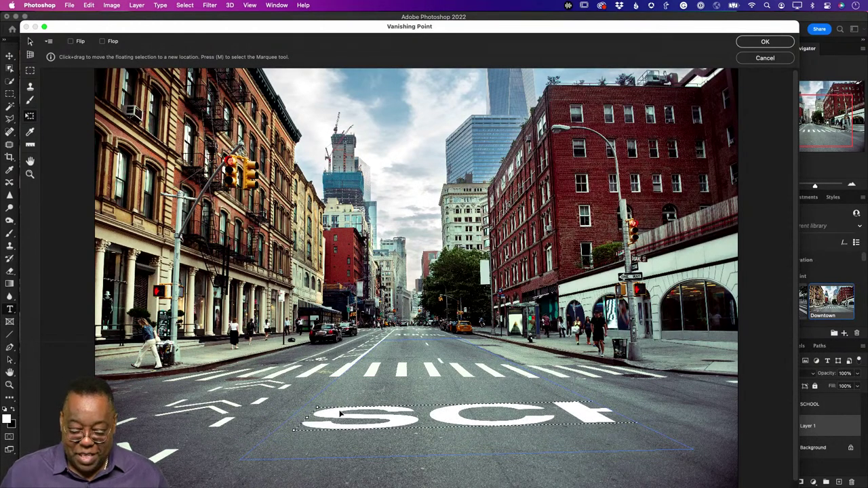
{"action": "key", "text": "Return"}
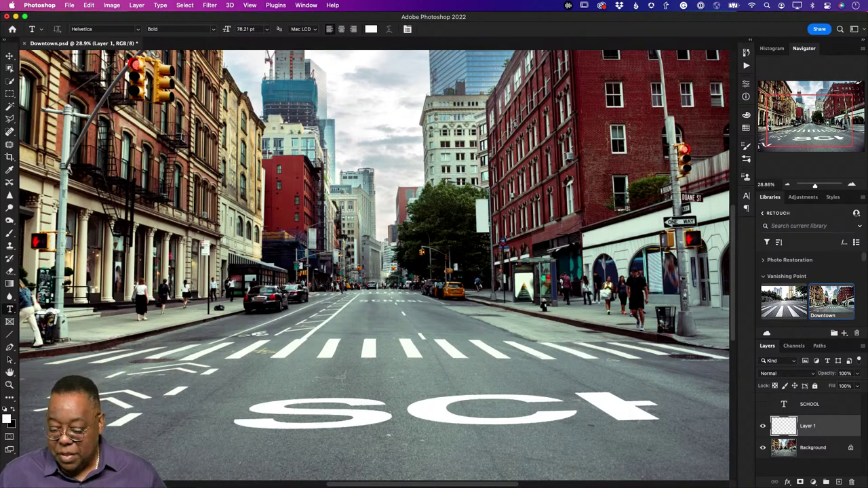
- Split Layer 1's Blend If Underlying Layer black slider to 37/140 so asphalt shows through SCHOOL
{"action": "right_click", "coordinate": [822, 432]}
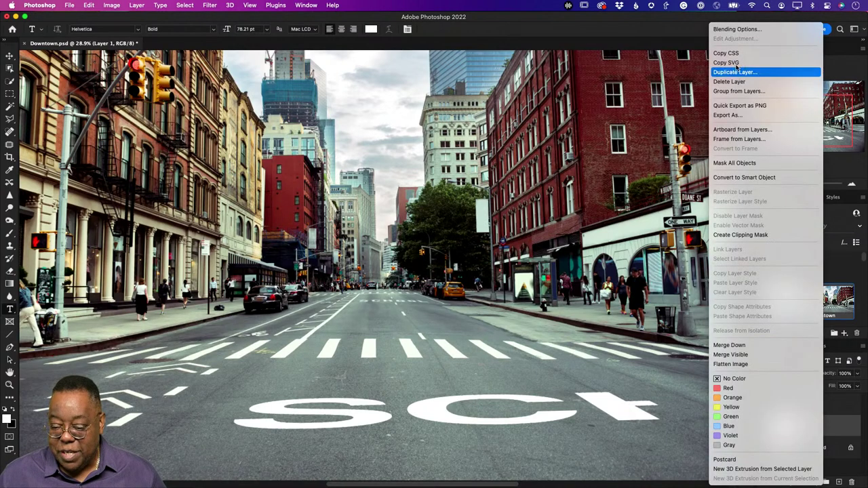
{"action": "key", "text": "Escape"}
{"action": "key", "text": "h"}
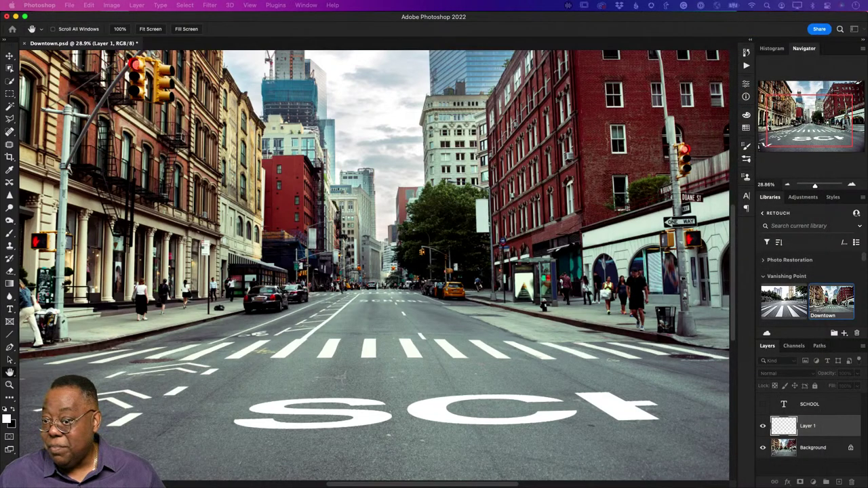
{"action": "double_click", "coordinate": [835, 426]}
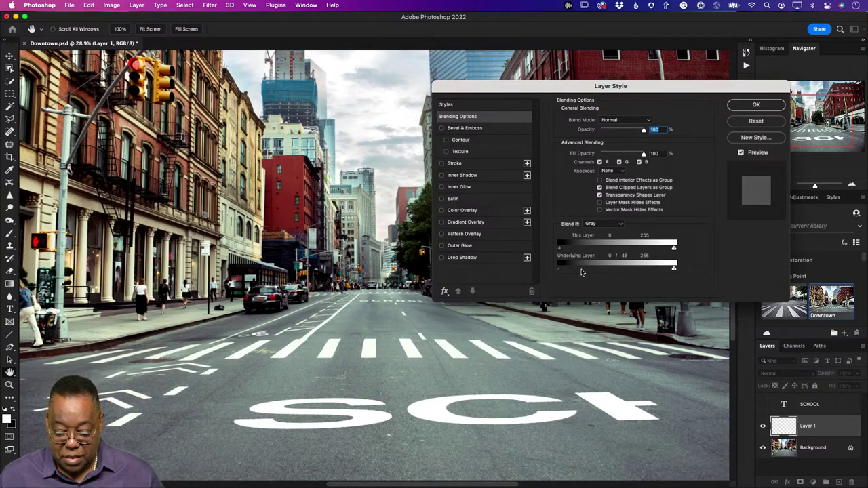
{"action": "left_click_drag", "start_coordinate": [582, 272], "coordinate": [625, 272]}
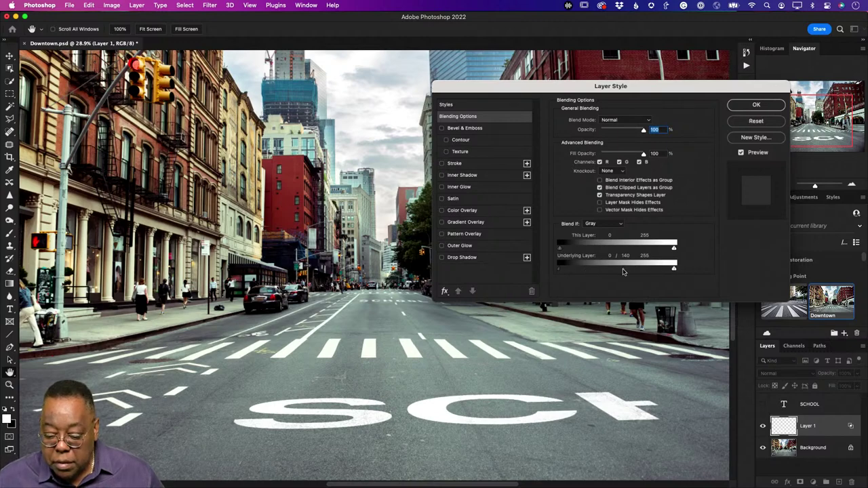
{"action": "mouse_move", "coordinate": [561, 271]}
{"action": "left_mouse_down"}
{"action": "mouse_move", "coordinate": [602, 271]}
{"action": "mouse_move", "coordinate": [577, 275]}
{"action": "left_mouse_up"}
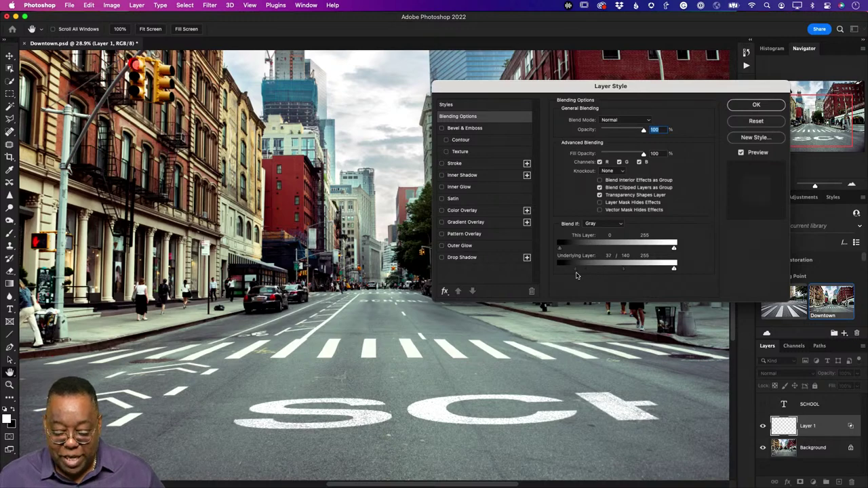
{"action": "left_click", "coordinate": [758, 107]}
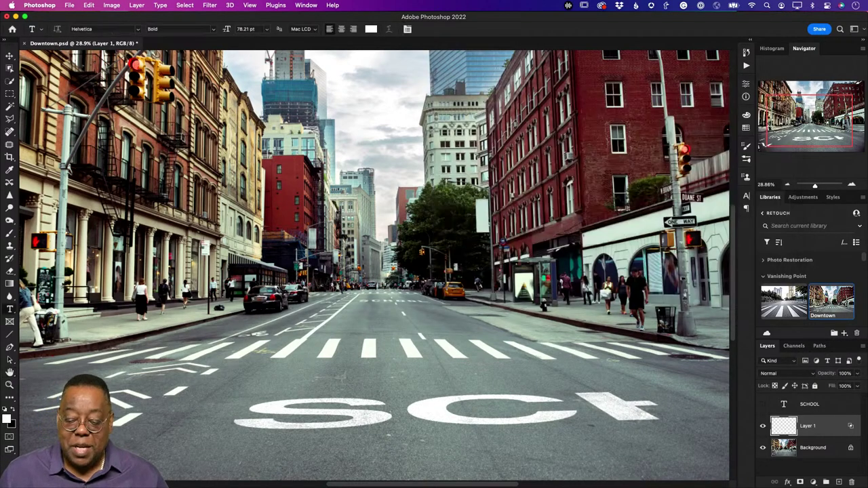